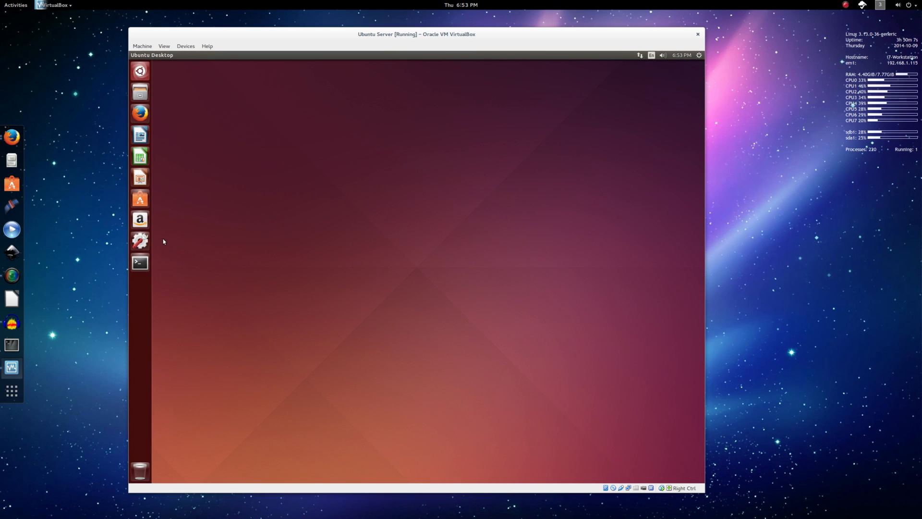
# Launch Firefox in the VM and load wordpress.org.
pyautogui.click(138, 112)
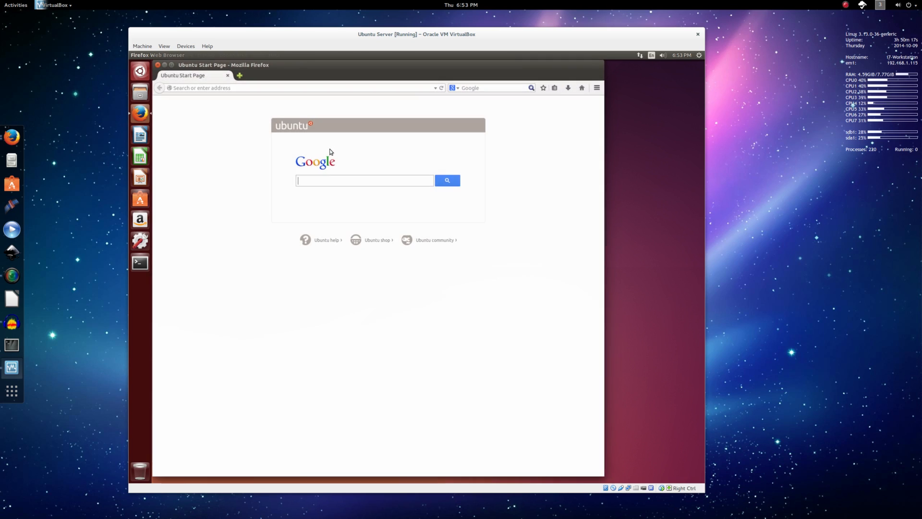
pyautogui.click(314, 86)
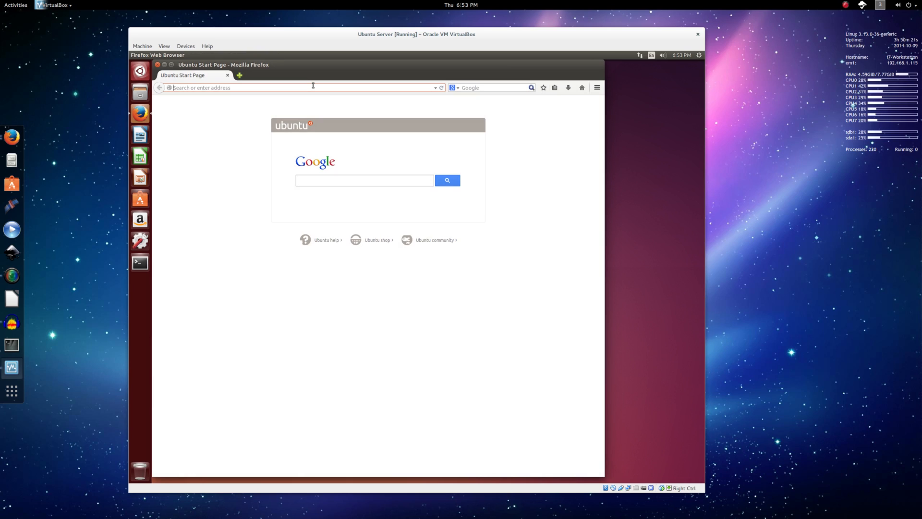
pyautogui.write('wordpress.org')
pyautogui.press('Return')
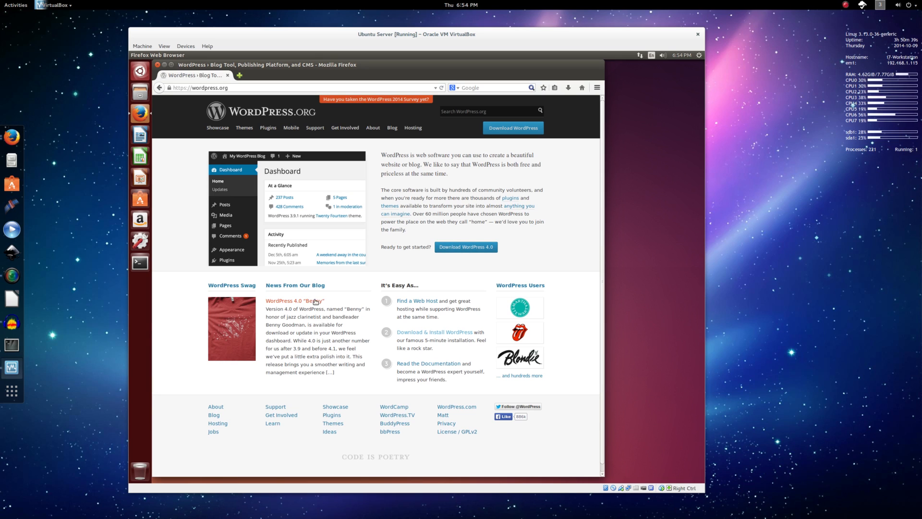
# Save the WordPress 4.0 zip, then show it in the Downloads folder.
pyautogui.click(463, 247)
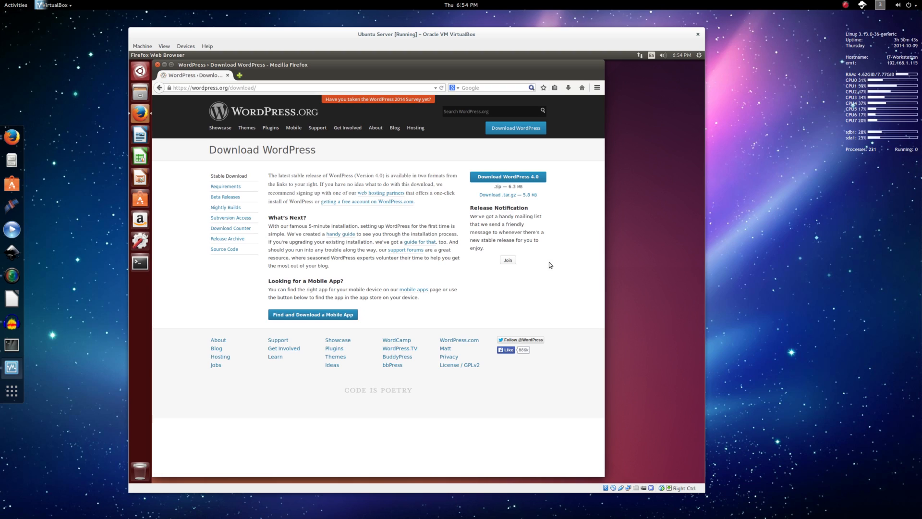
pyautogui.click(498, 180)
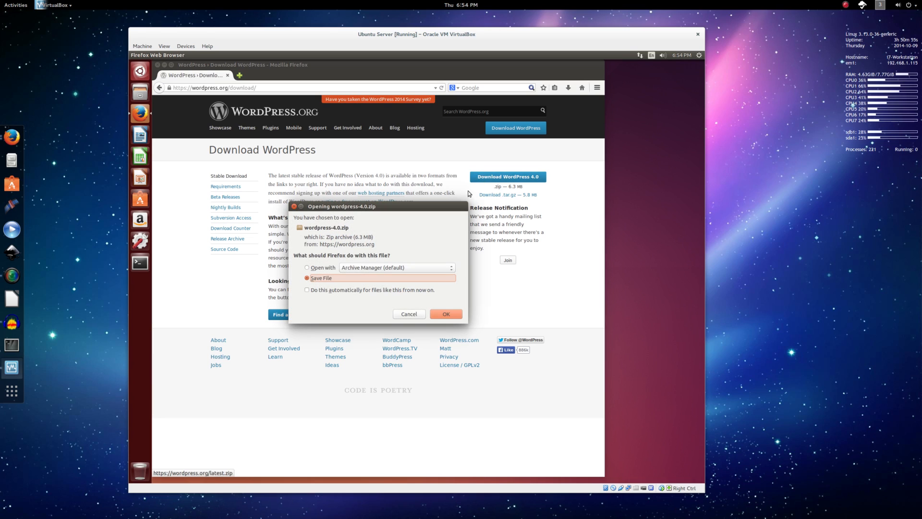
pyautogui.click(445, 314)
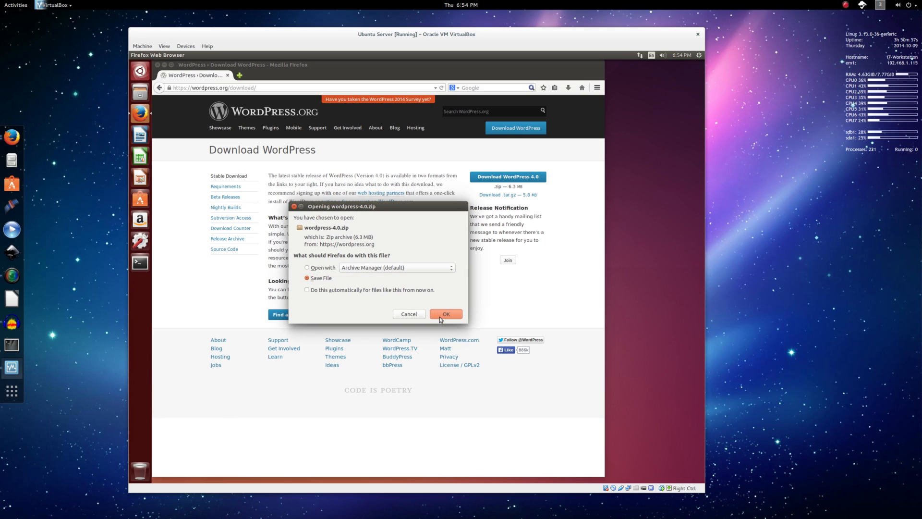
pyautogui.click(568, 87)
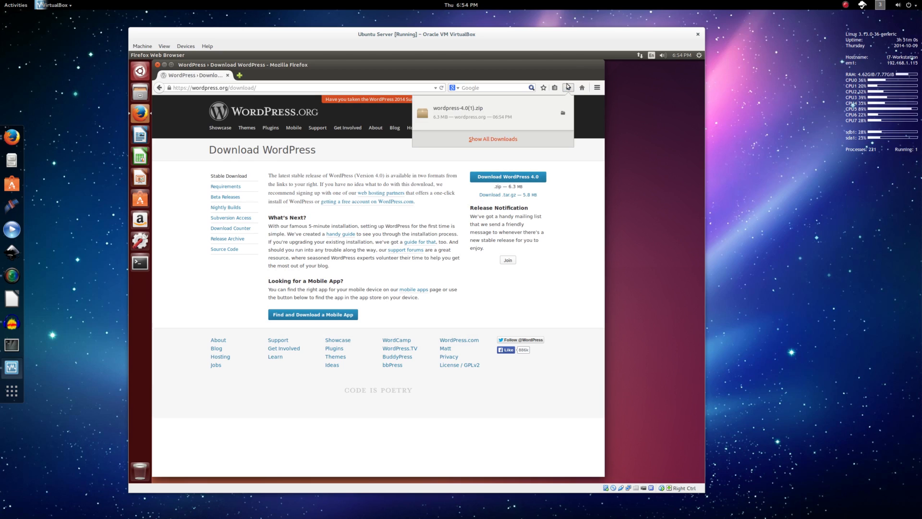
pyautogui.click(562, 114)
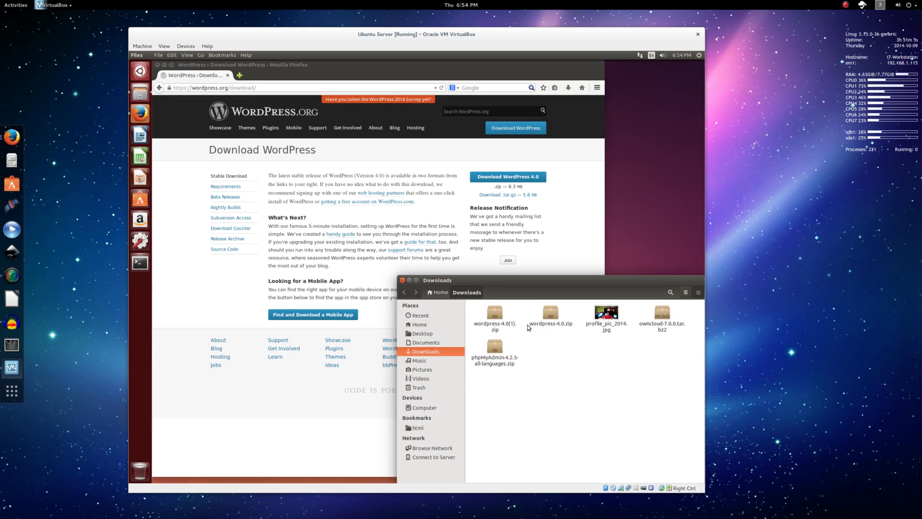
# Select the new wordpress-4.0(1).zip and open the html web folder from the Files shortcuts.
pyautogui.click(547, 317)
pyautogui.click(485, 320)
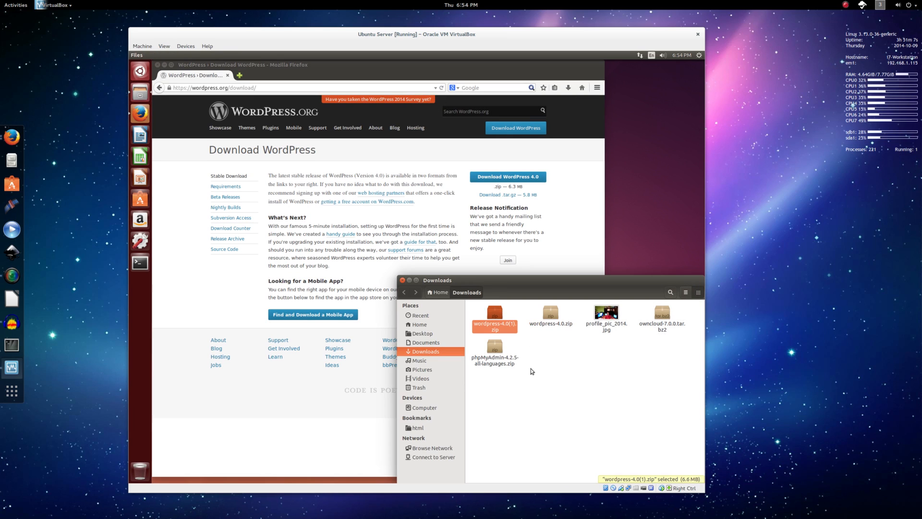
pyautogui.click(164, 65)
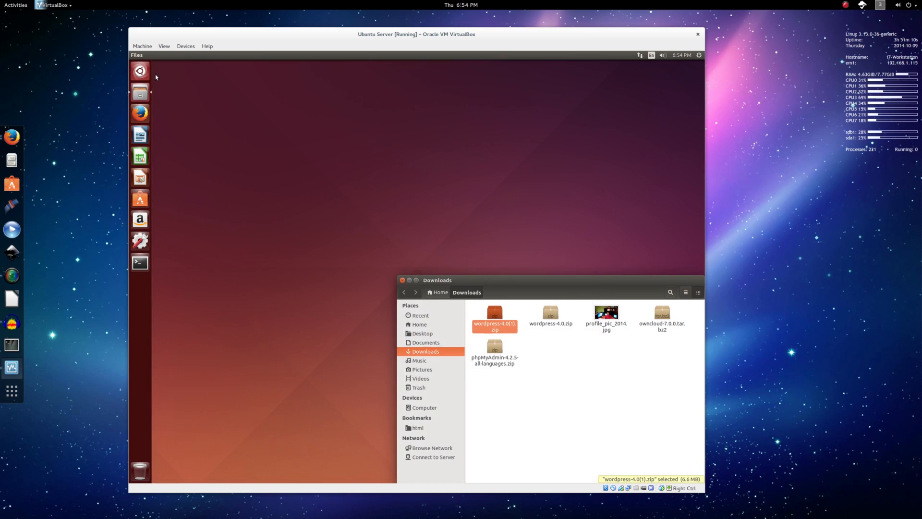
pyautogui.rightClick(136, 96)
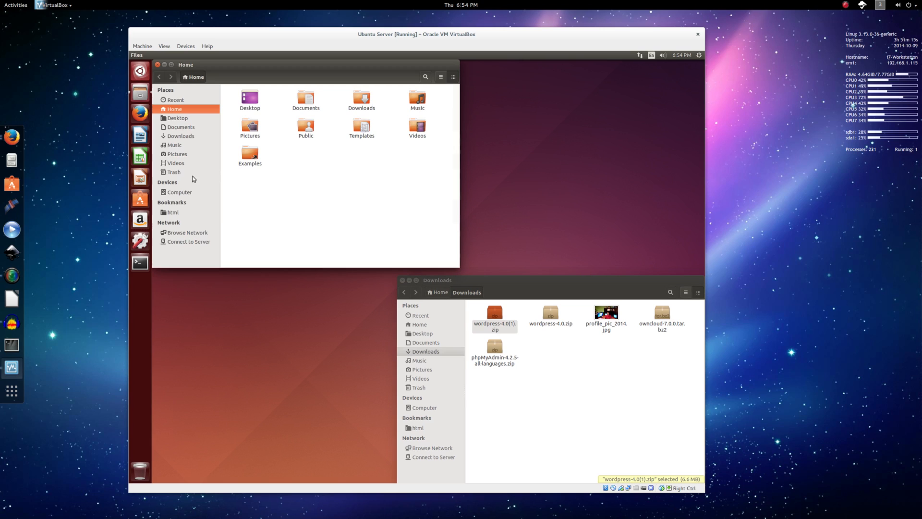
pyautogui.click(183, 213)
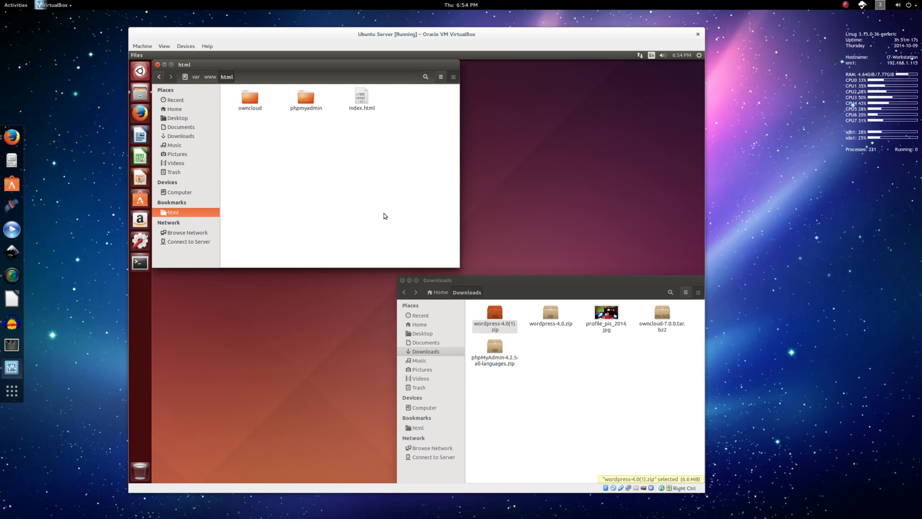
# Open wordpress-4.0(1).zip in Archive Manager and drag its wordpress folder into html, checking the contents.
pyautogui.doubleClick(495, 316)
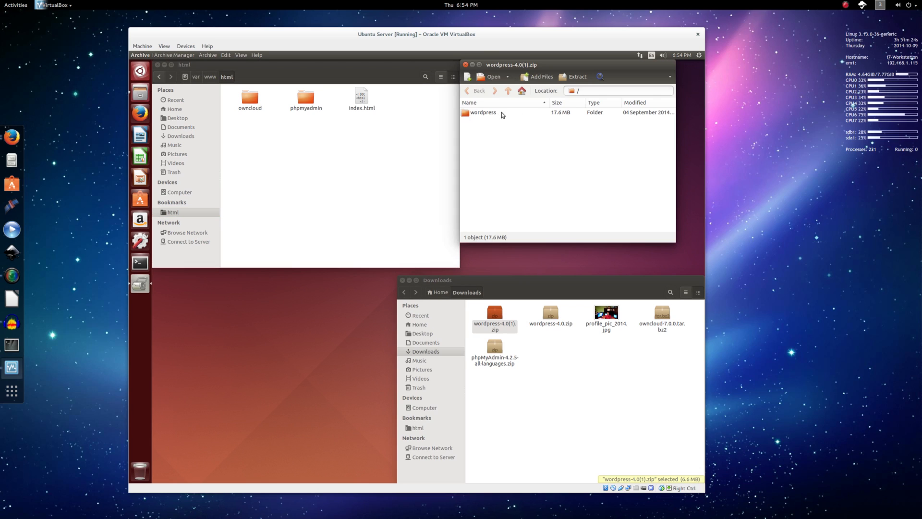
pyautogui.moveTo(501, 112); pyautogui.dragTo(399, 151)
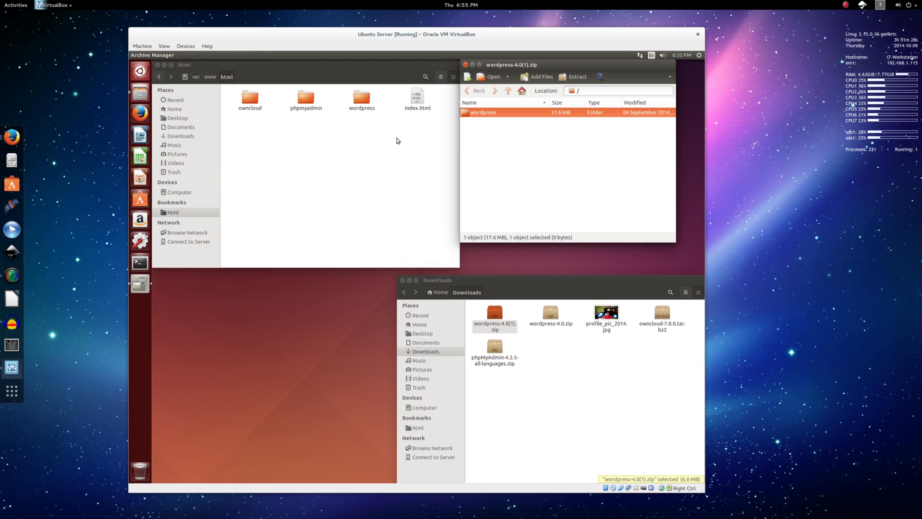
pyautogui.doubleClick(368, 104)
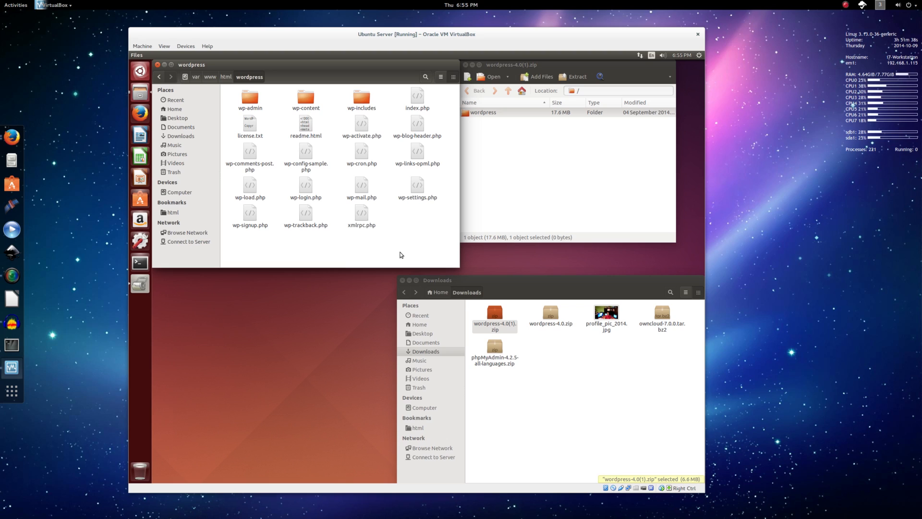
pyautogui.click(228, 77)
pyautogui.click(881, 5)
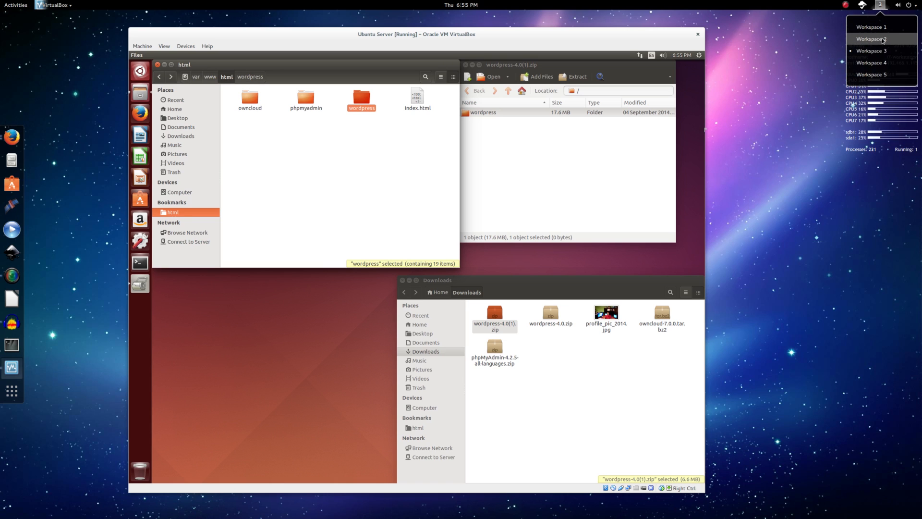
# On workspace 2, load the WordPress setup page at localhost:8888/wordpress/.
pyautogui.click(873, 63)
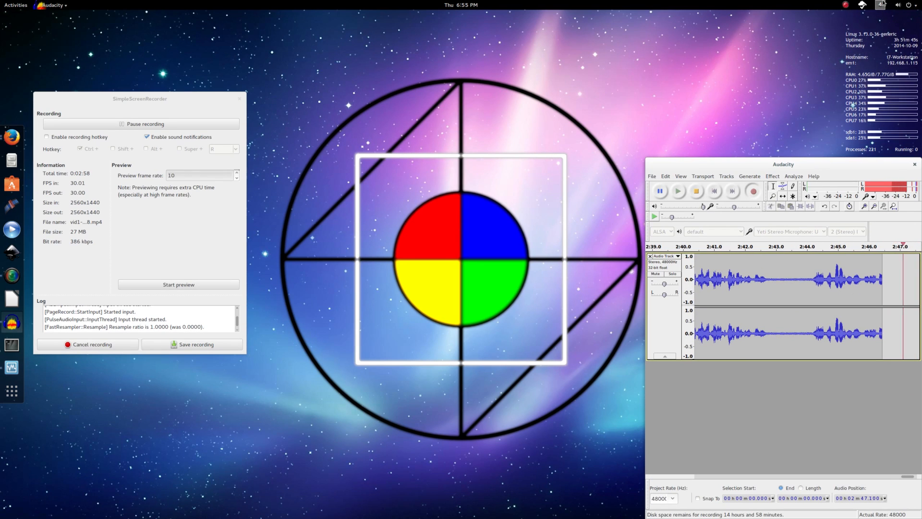
pyautogui.click(872, 39)
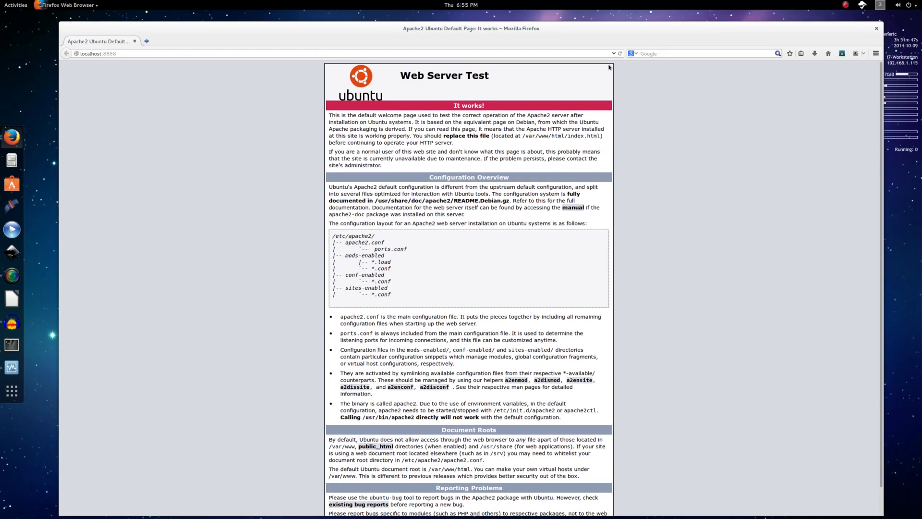
pyautogui.click(535, 55)
pyautogui.write('/wordpress/')
pyautogui.press('Return')
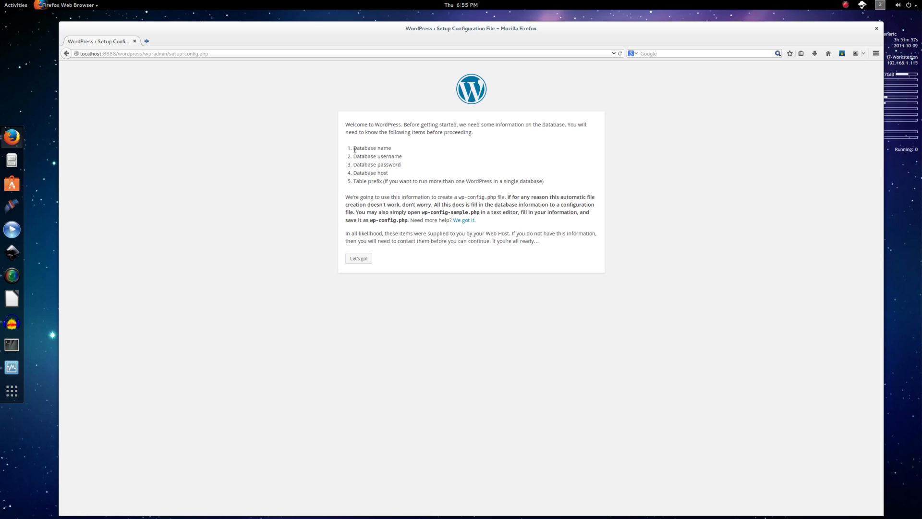
pyautogui.moveTo(354, 149); pyautogui.dragTo(402, 173)
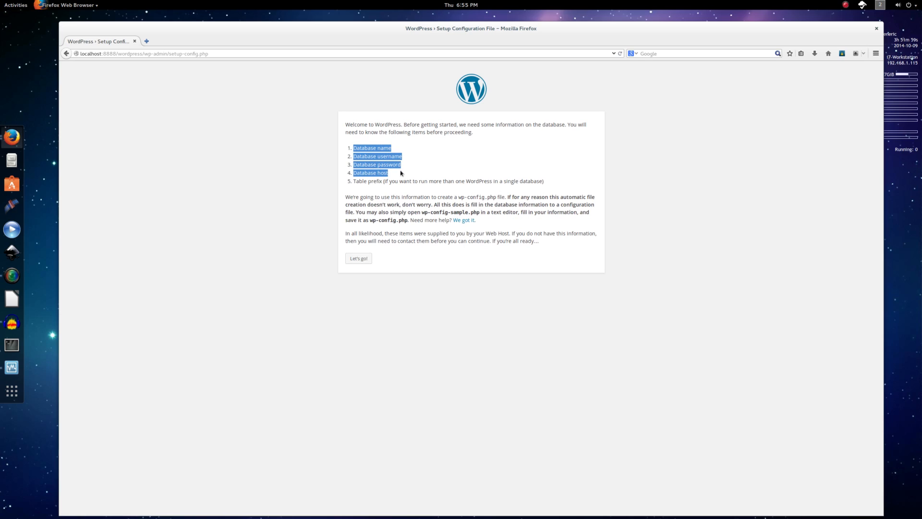
pyautogui.click(416, 158)
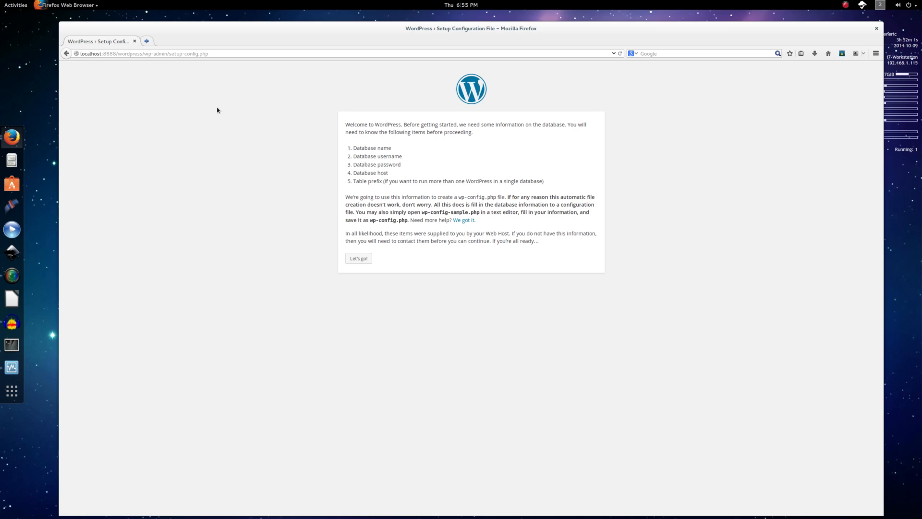
# Open localhost:8888/phpmyadmin in a new tab.
pyautogui.hotkey('ctrl', 't')
pyautogui.write('loc')
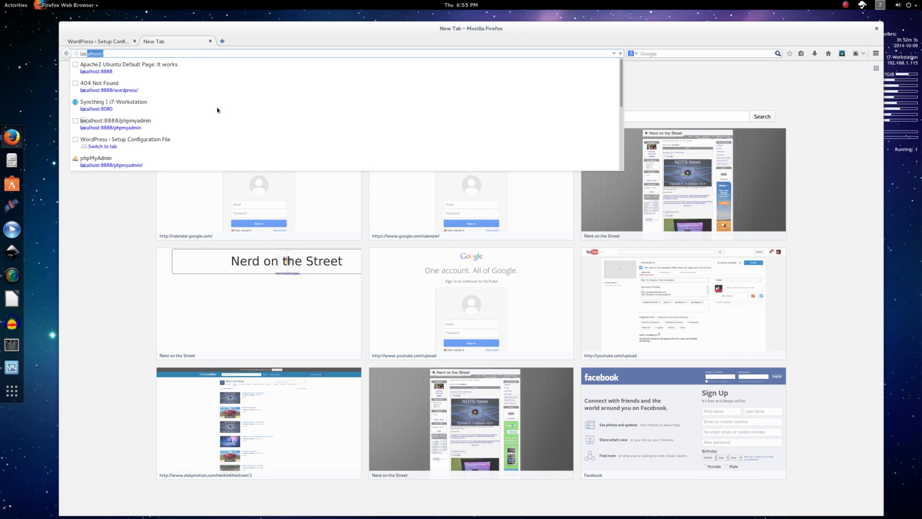
pyautogui.write('alhost')
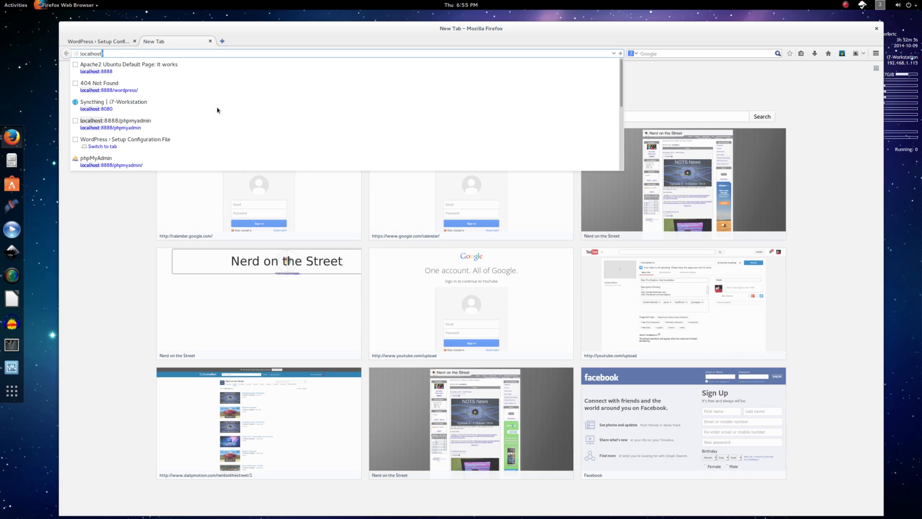
pyautogui.write(':8888')
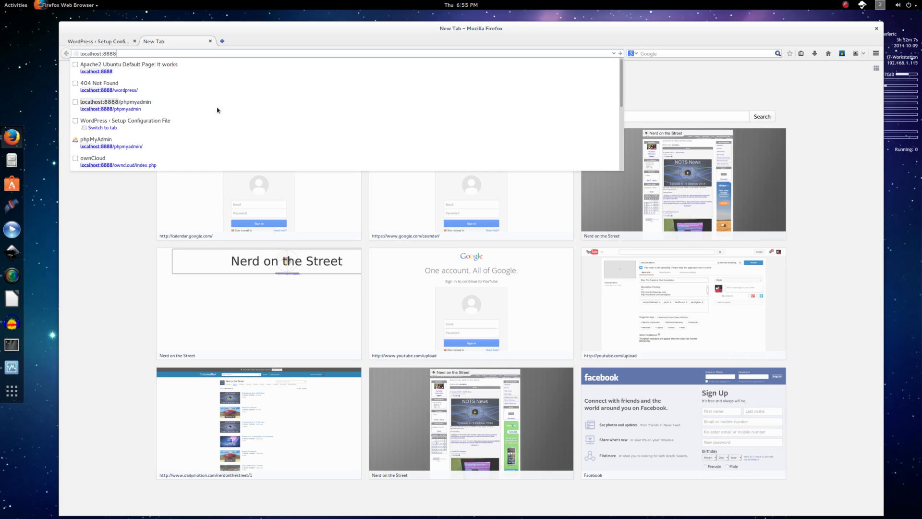
pyautogui.write('/')
pyautogui.press('Return')
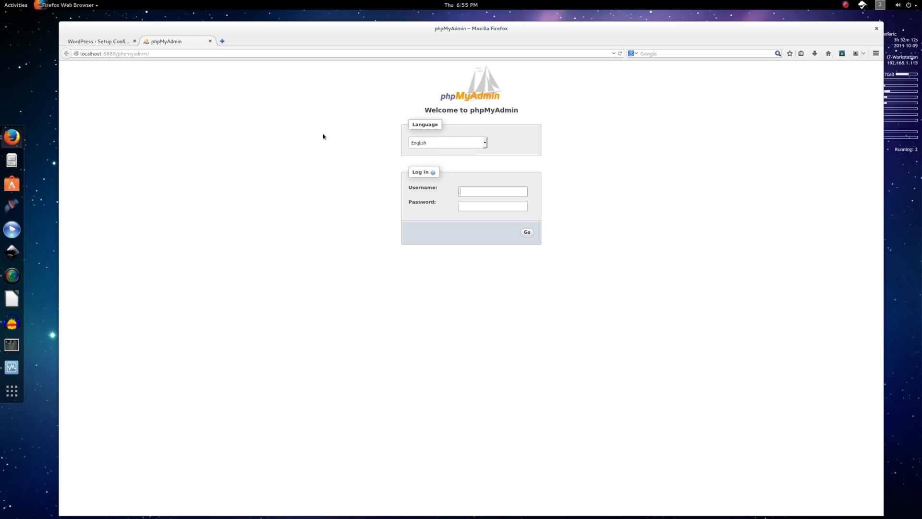
# Log in to phpMyAdmin with the root account.
pyautogui.write('root')
pyautogui.press('Tab')
pyautogui.write('root')
pyautogui.press('Return')
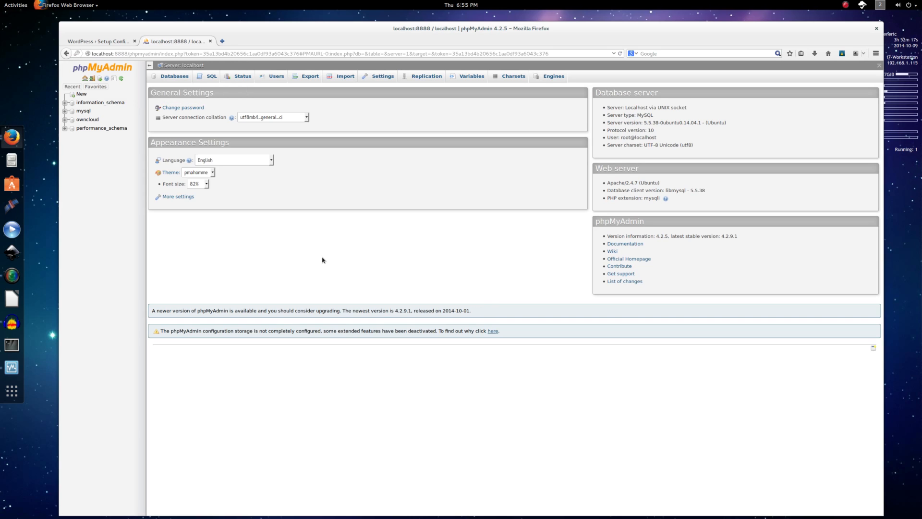
# Add user wordpress on host Local with a same-named database granting all privileges.
pyautogui.click(175, 76)
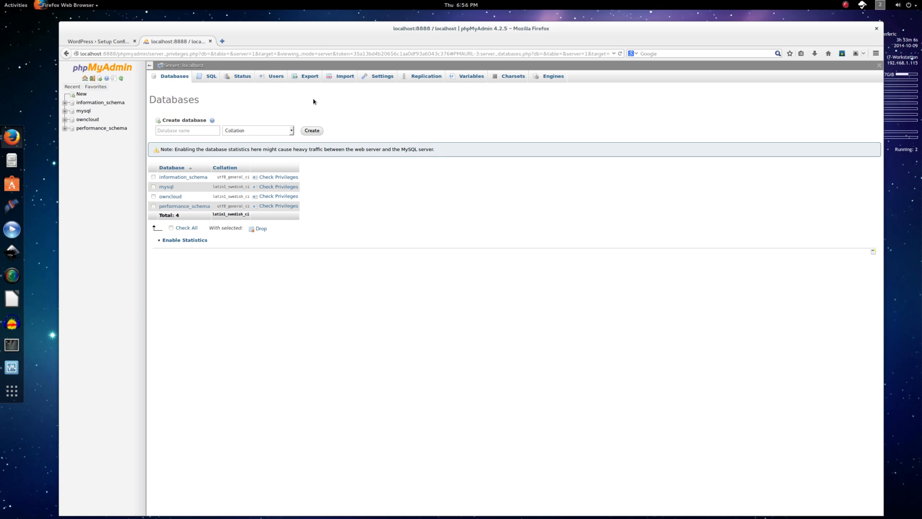
pyautogui.click(274, 77)
pyautogui.click(181, 223)
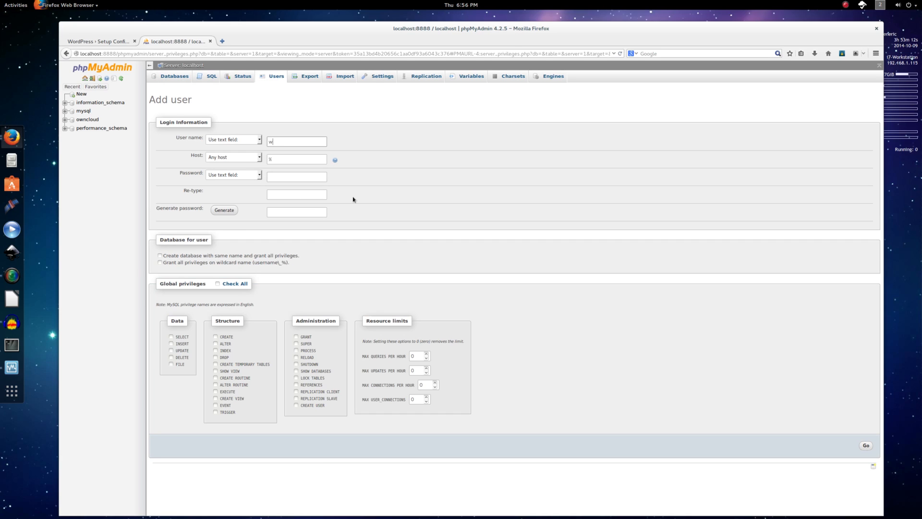
pyautogui.write('wordpress')
pyautogui.press('Tab')
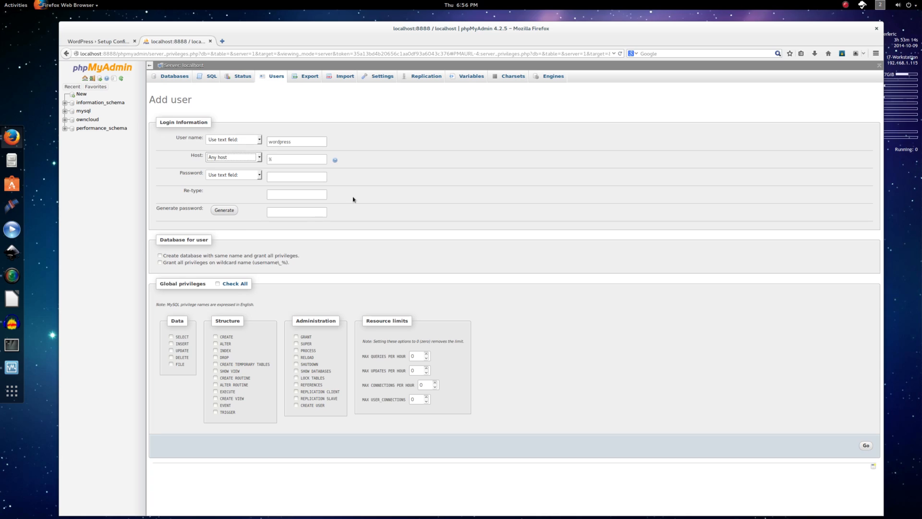
pyautogui.press('Down')
pyautogui.press('Tab')
pyautogui.press('Tab')
pyautogui.press('Tab')
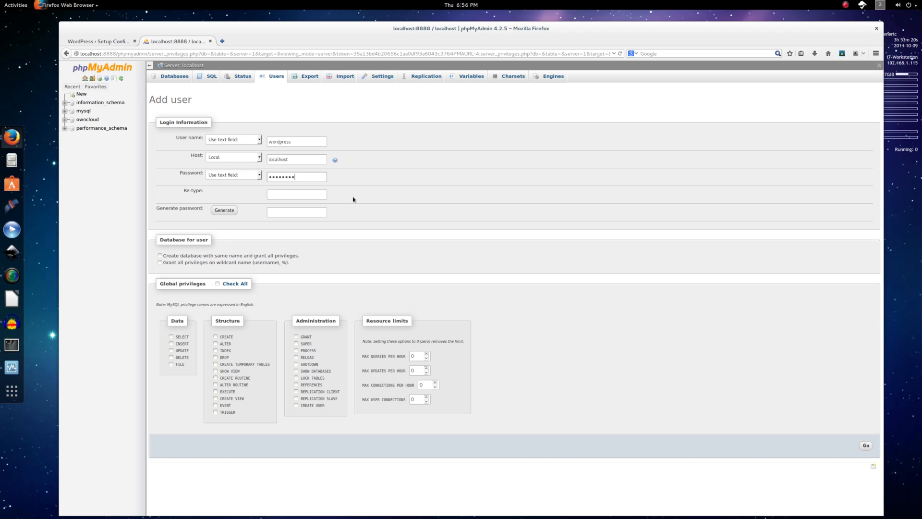
pyautogui.press('Tab')
pyautogui.click(175, 258)
pyautogui.click(866, 445)
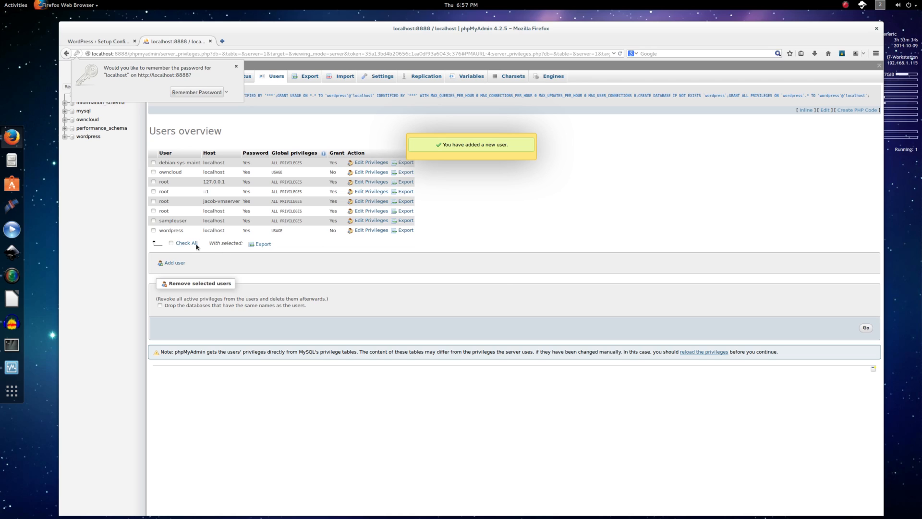
# Decline saving the password, check the database list, and return to the WordPress tab.
pyautogui.click(368, 270)
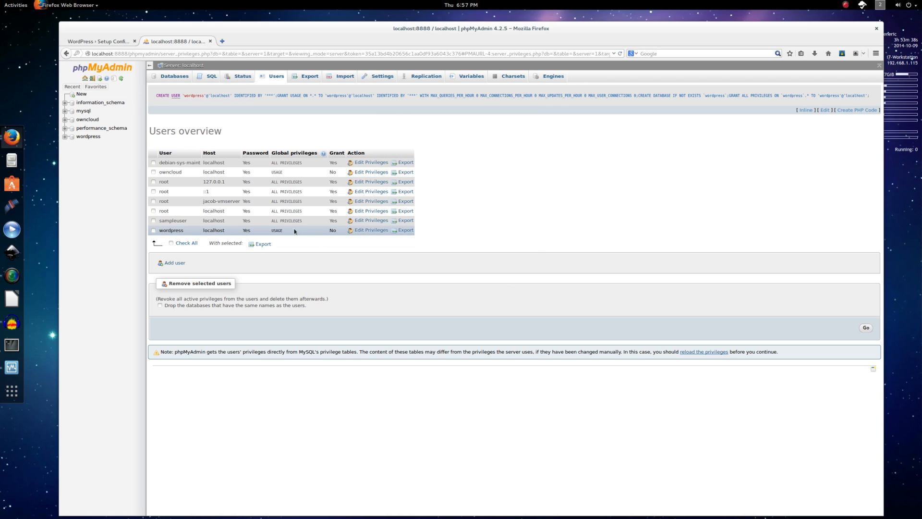
pyautogui.click(171, 78)
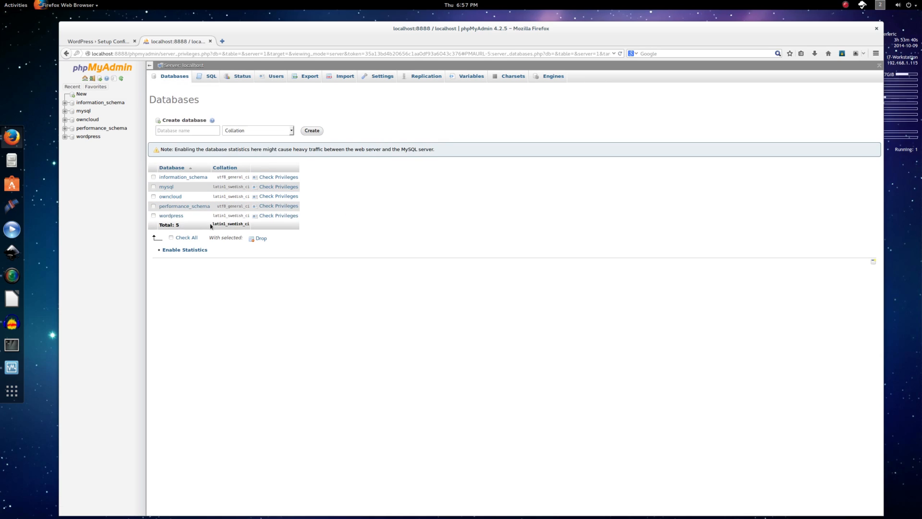
pyautogui.click(109, 42)
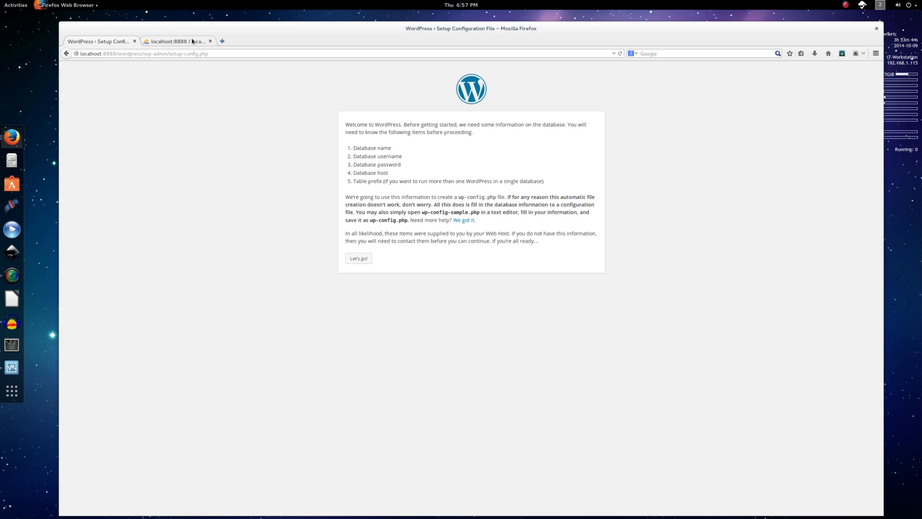
# Submit database wordpress, user wordpress and its password, keeping host localhost and prefix wp_.
pyautogui.click(209, 41)
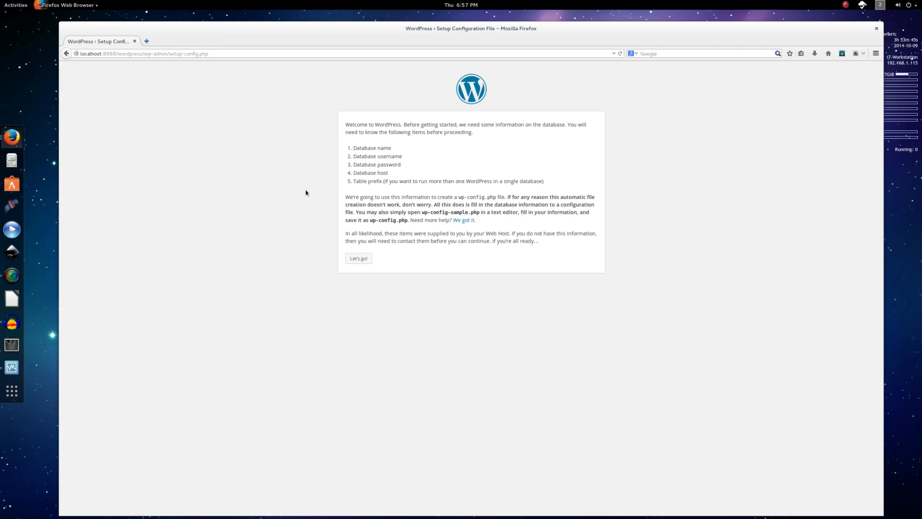
pyautogui.click(358, 259)
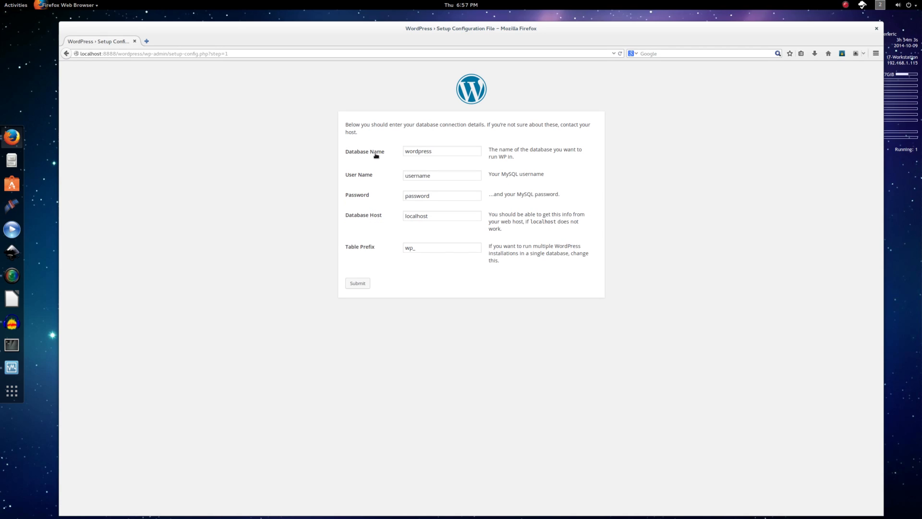
pyautogui.doubleClick(448, 177)
pyautogui.write('wordpress')
pyautogui.press('Tab')
pyautogui.write('password')
pyautogui.press('Tab')
pyautogui.hotkey('shift', 'Tab')
pyautogui.press('Tab')
pyautogui.click(419, 252)
pyautogui.click(354, 285)
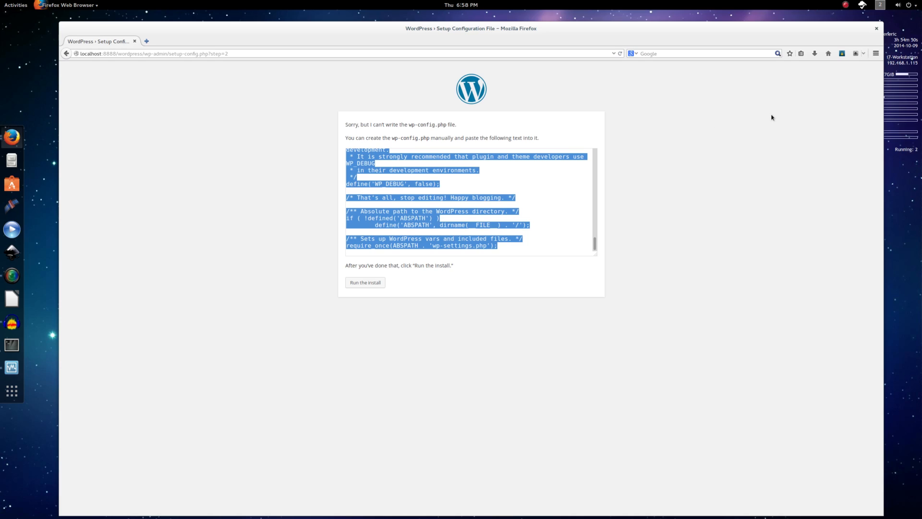
pyautogui.click(881, 5)
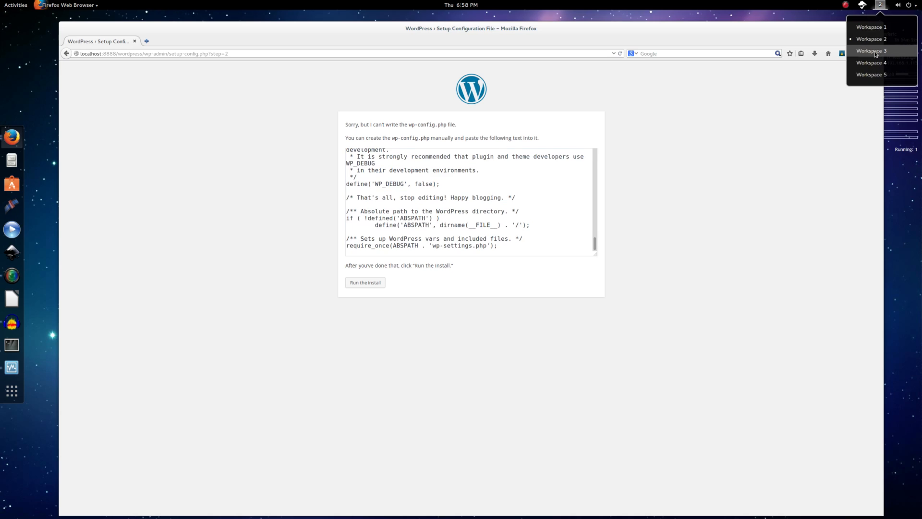
# On the VM workspace, open the wordpress folder in /var/www/html and return to html.
pyautogui.click(845, 65)
pyautogui.click(488, 174)
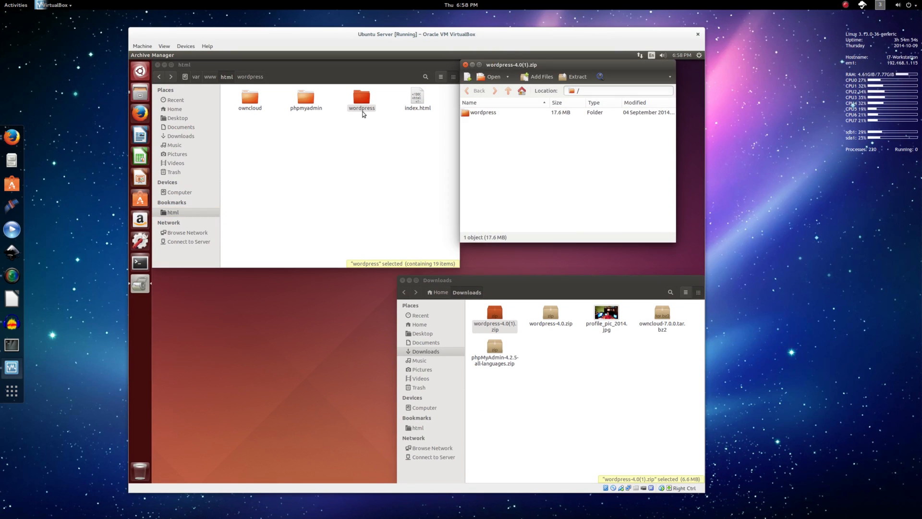
pyautogui.click(364, 110)
pyautogui.doubleClick(363, 109)
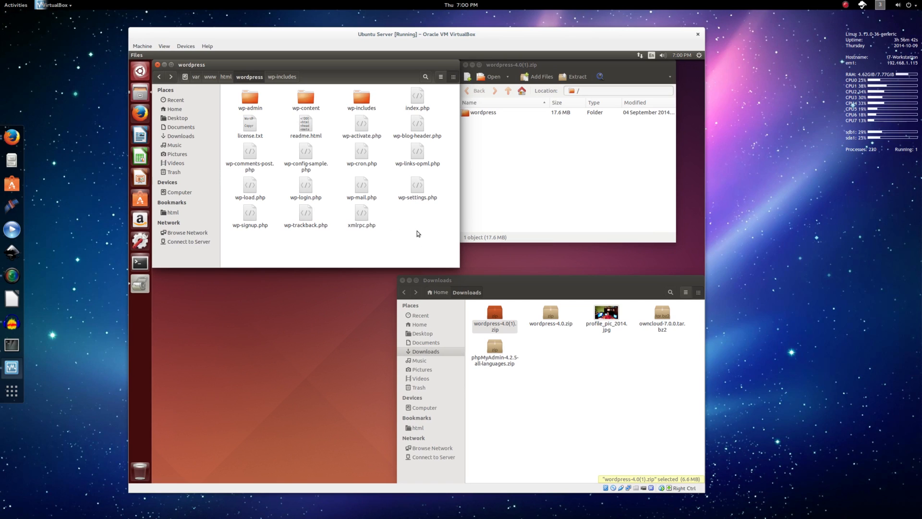
pyautogui.click(226, 77)
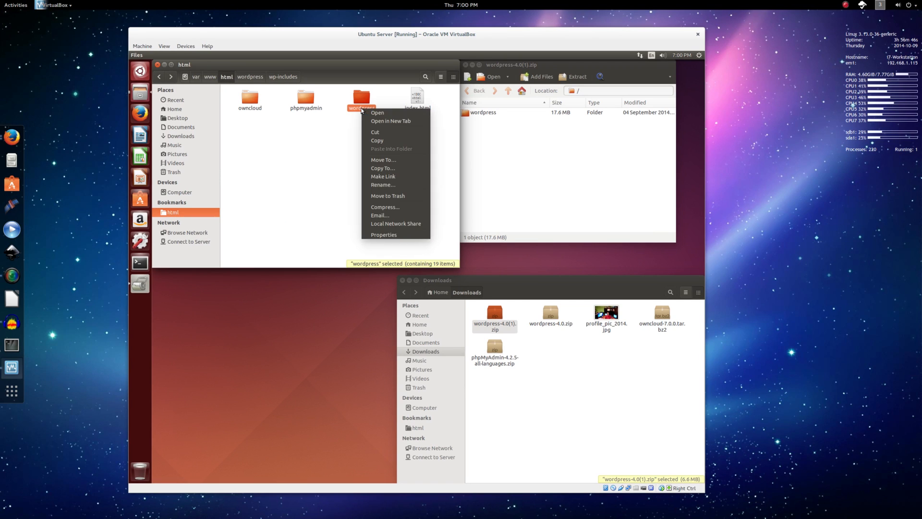
# Set the wordpress folder's Others access to 'Create and delete files' in its Permissions.
pyautogui.click(393, 234)
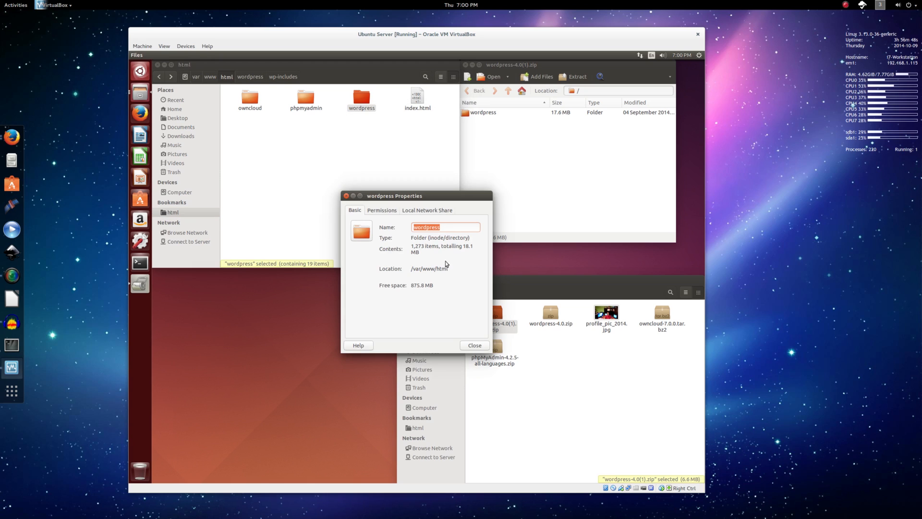
pyautogui.click(384, 211)
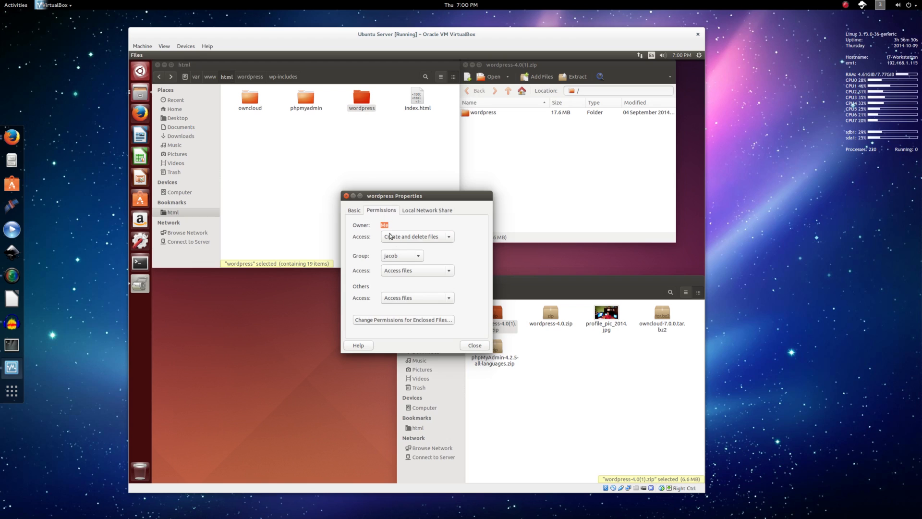
pyautogui.click(405, 299)
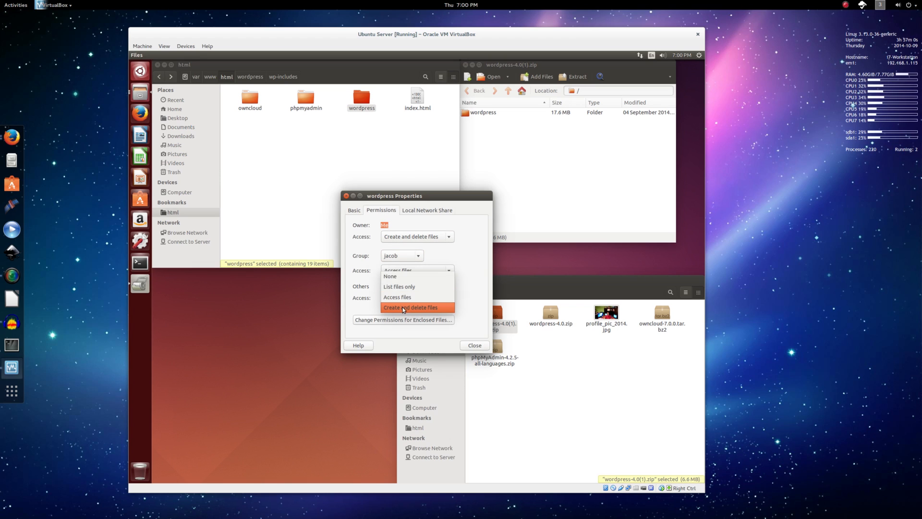
pyautogui.click(404, 308)
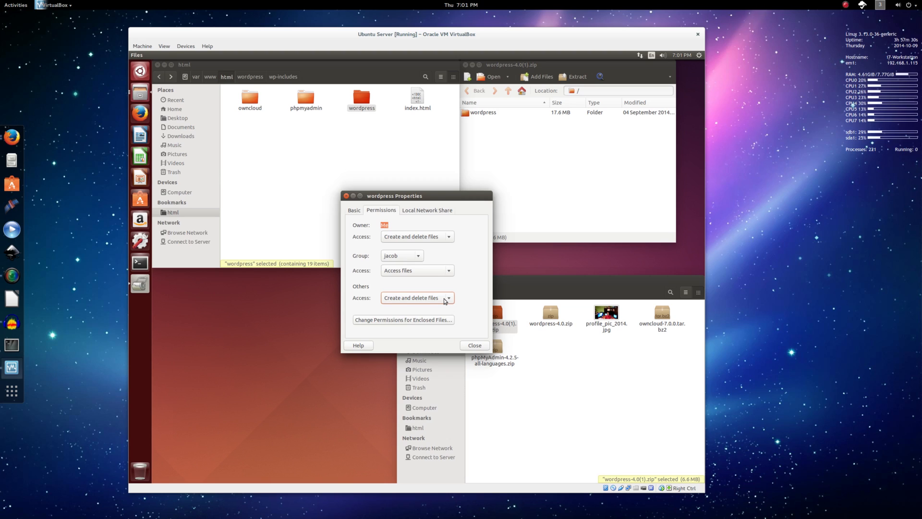
pyautogui.click(475, 345)
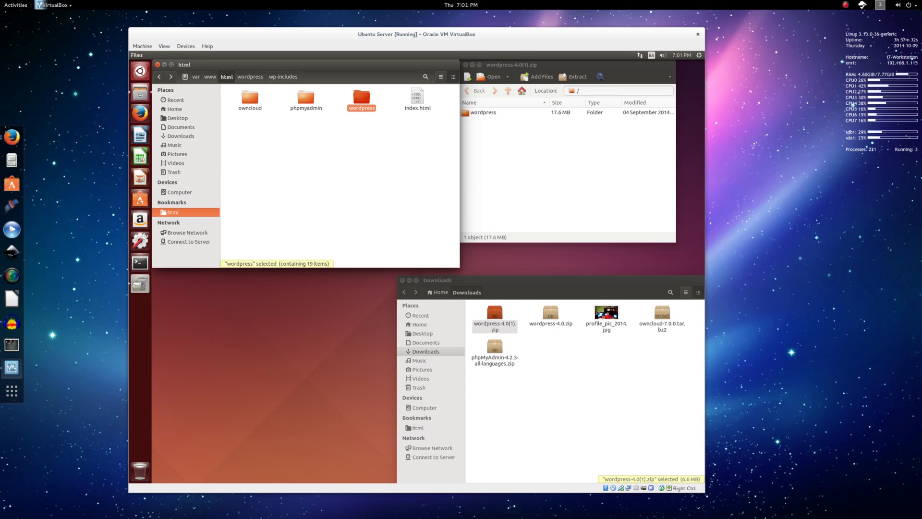
pyautogui.click(882, 5)
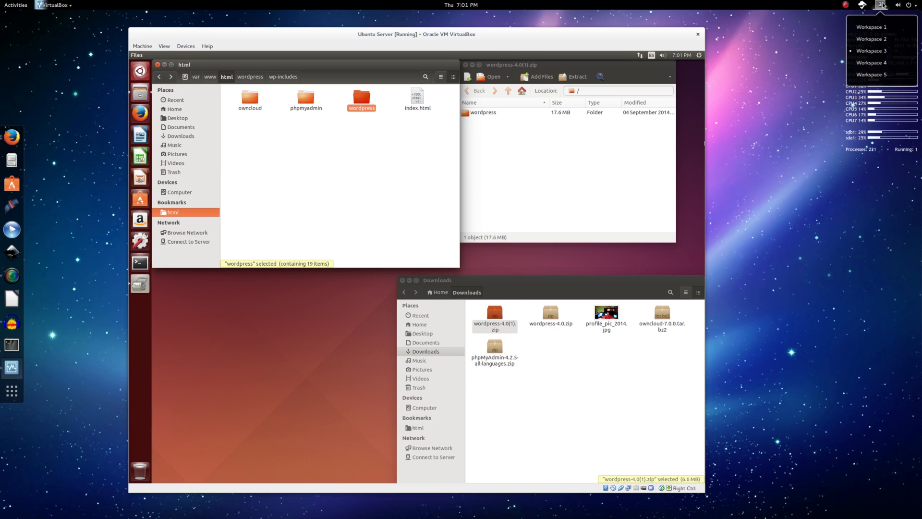
# Go back to the database form, resubmit it, and choose 'Run the install'.
pyautogui.click(874, 40)
pyautogui.click(666, 174)
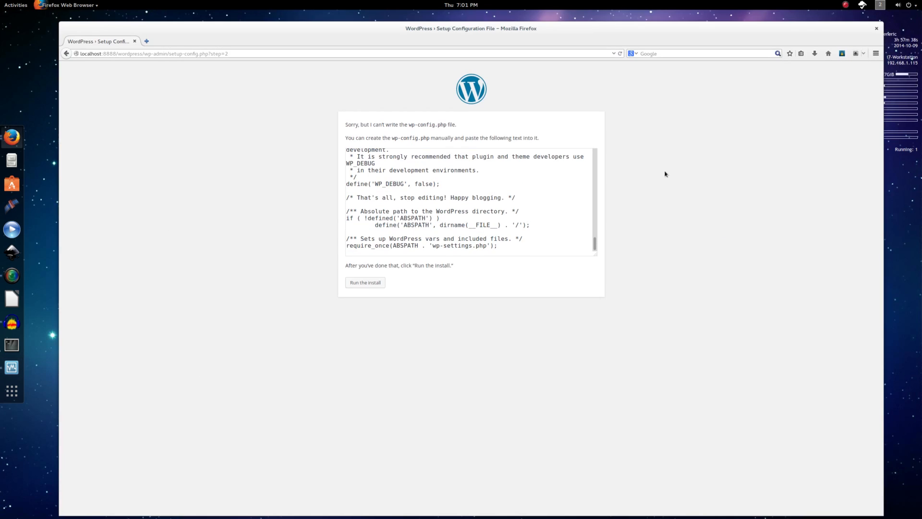
pyautogui.click(68, 55)
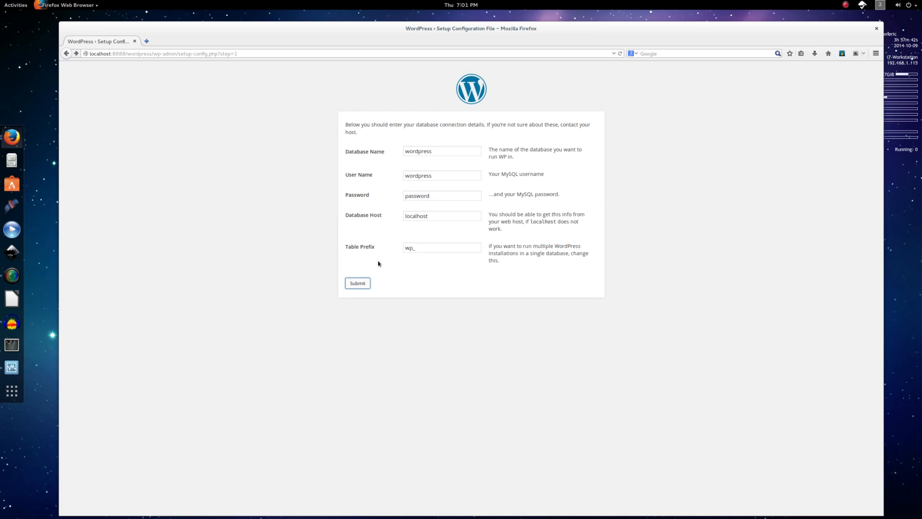
pyautogui.click(362, 284)
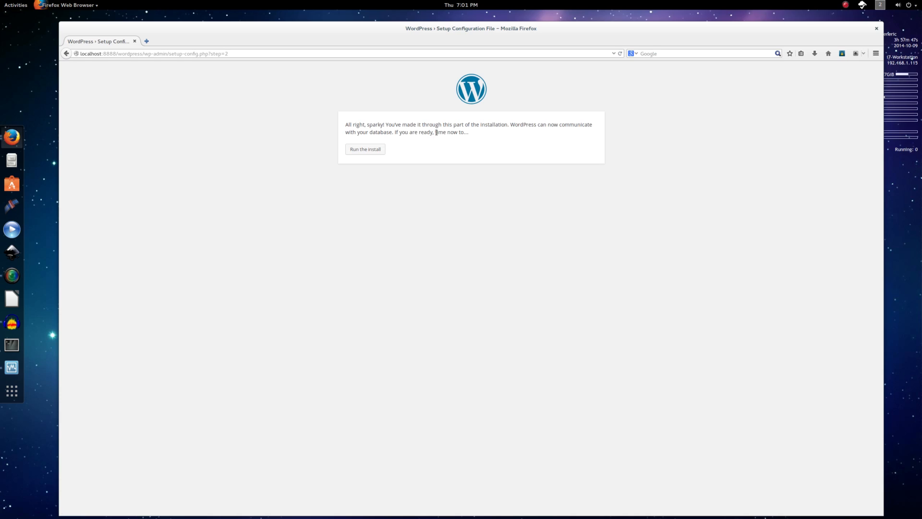
pyautogui.click(370, 152)
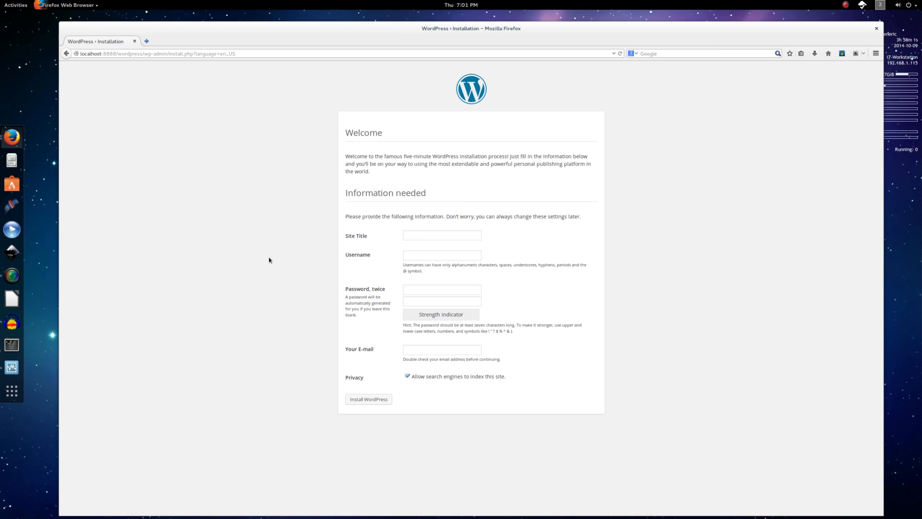
# Set the site title to 'Example Website'.
pyautogui.write('xa')
pyautogui.press('BackSpace')
pyautogui.press('BackSpace')
pyautogui.press('BackSpace')
pyautogui.write('Nerd on the Stree')
pyautogui.press('BackSpace')
pyautogui.press('BackSpace')
pyautogui.press('BackSpace')
pyautogui.press('BackSpace')
pyautogui.press('BackSpace')
pyautogui.press('BackSpace')
pyautogui.press('BackSpace')
pyautogui.press('BackSpace')
pyautogui.press('BackSpace')
pyautogui.press('BackSpace')
pyautogui.press('BackSpace')
pyautogui.press('BackSpace')
pyautogui.press('BackSpace')
pyautogui.press('BackSpace')
pyautogui.press('BackSpace')
pyautogui.press('BackSpace')
pyautogui.press('BackSpace')
pyautogui.write("Bob's Cupcakes")
pyautogui.press('BackSpace')
pyautogui.press('BackSpace')
pyautogui.press('BackSpace')
pyautogui.press('BackSpace')
pyautogui.press('BackSpace')
pyautogui.press('BackSpace')
pyautogui.press('BackSpace')
pyautogui.press('BackSpace')
pyautogui.press('BackSpace')
pyautogui.press('BackSpace')
pyautogui.press('BackSpace')
pyautogui.press('BackSpace')
pyautogui.press('BackSpace')
pyautogui.press('BackSpace')
pyautogui.write('Example Website')
pyautogui.press('Tab')
# Enter the admin username, the password twice, and the admin e-mail address.
pyautogui.write('jacob')
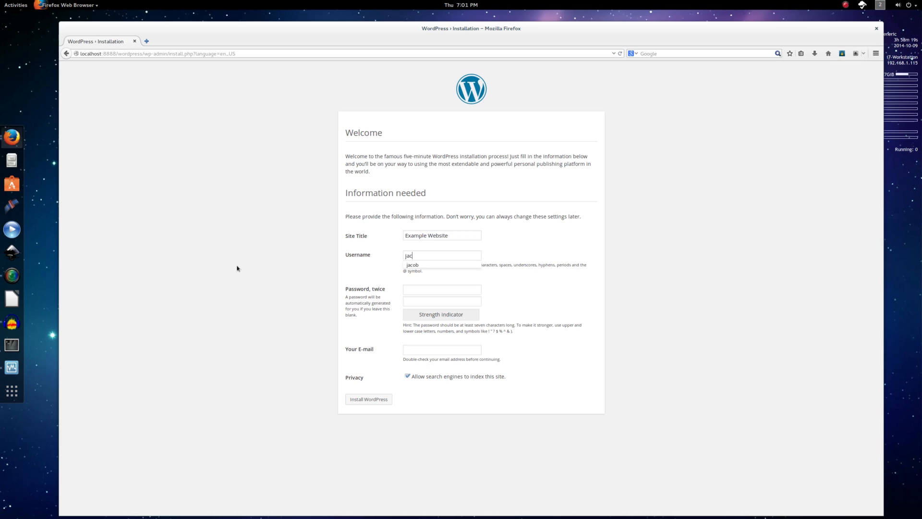
pyautogui.press('Tab')
pyautogui.write('●●●●●●●●')
pyautogui.press('Tab')
pyautogui.write('●●●●●●●●')
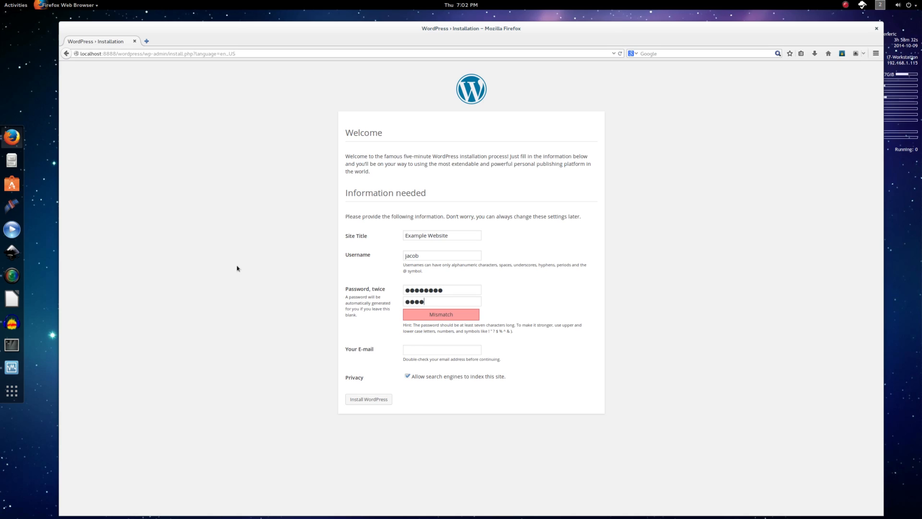
pyautogui.press('Tab')
# Untick search engine indexing and install WordPress, declining to save the password.
pyautogui.press('Tab')
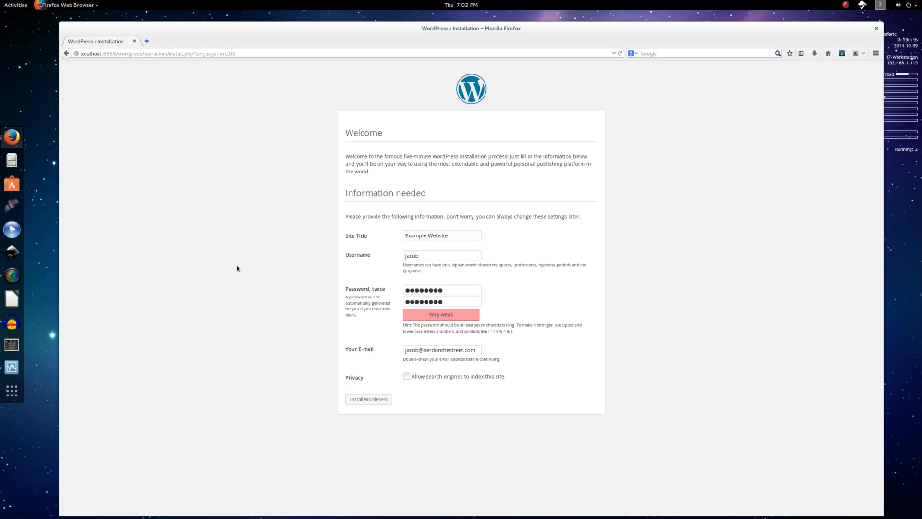
pyautogui.press('space')
pyautogui.press('Tab')
pyautogui.press('Return')
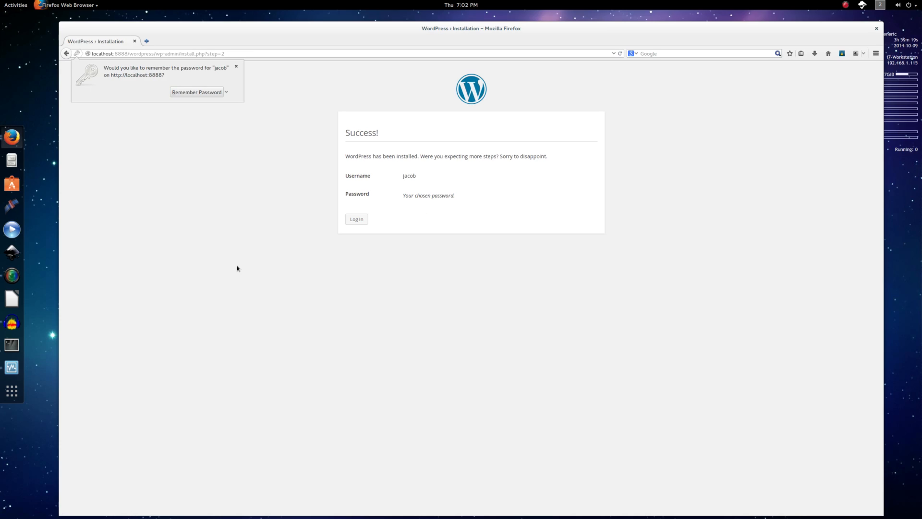
pyautogui.click(330, 155)
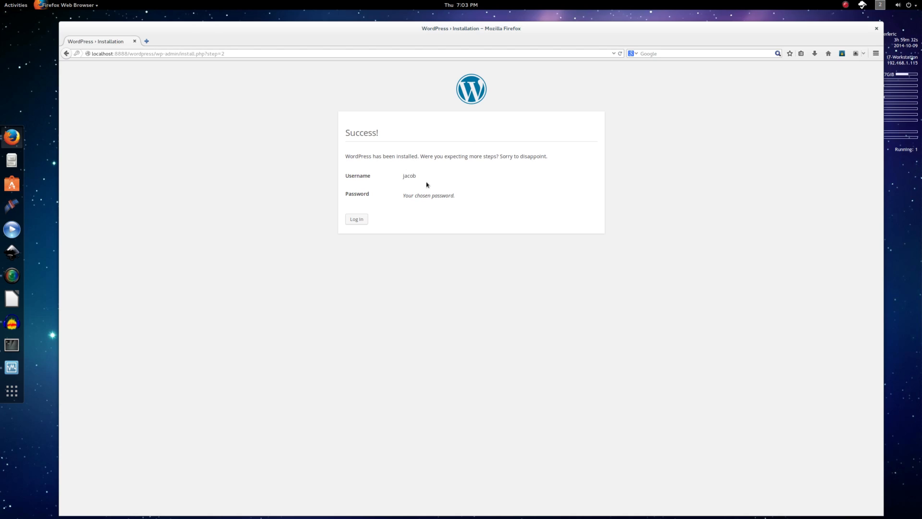
# Go from the login page back to Example Website's home page, then reposition and narrow Firefox.
pyautogui.click(360, 221)
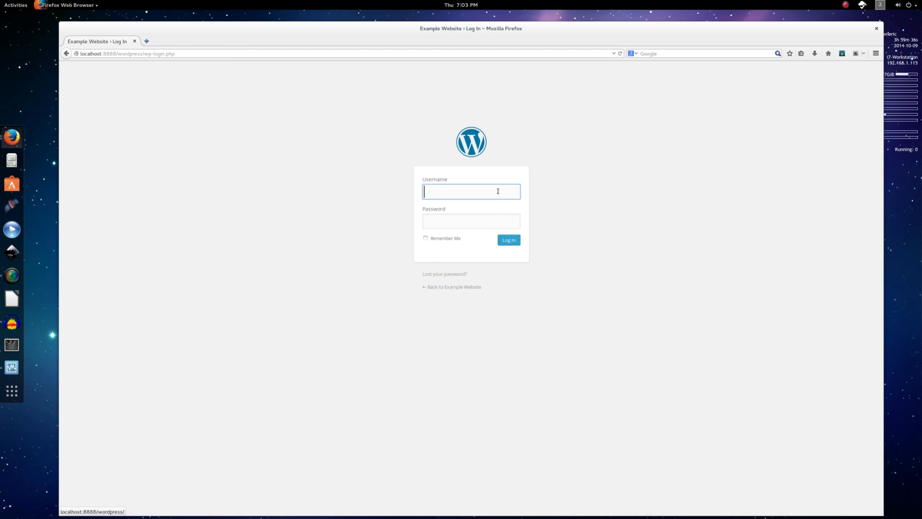
pyautogui.click(445, 287)
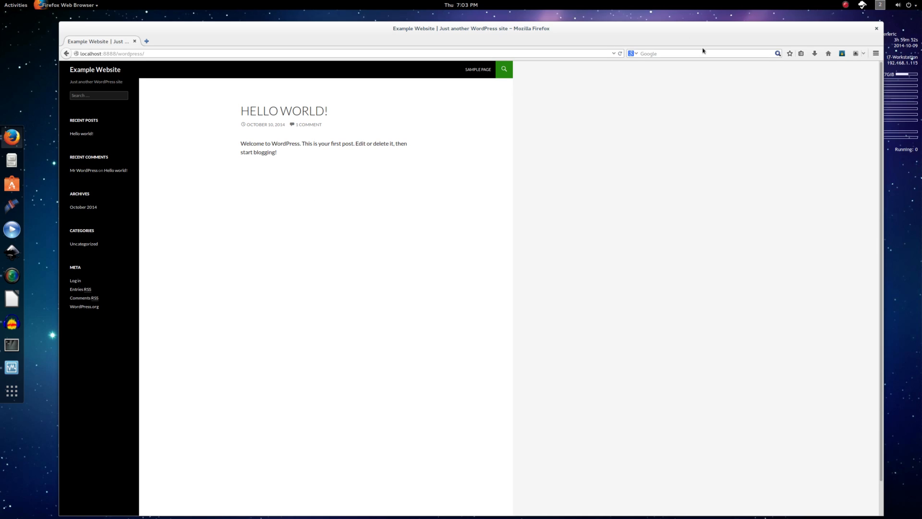
pyautogui.moveTo(670, 35); pyautogui.dragTo(668, 28)
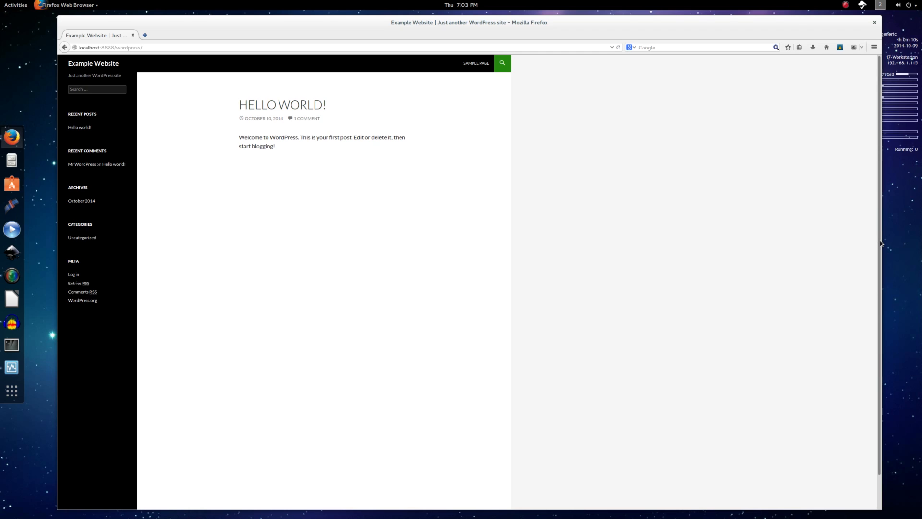
pyautogui.moveTo(880, 241)
pyautogui.mouseDown()
pyautogui.moveTo(303, 208)
pyautogui.moveTo(365, 222)
pyautogui.moveTo(881, 236)
pyautogui.mouseUp()
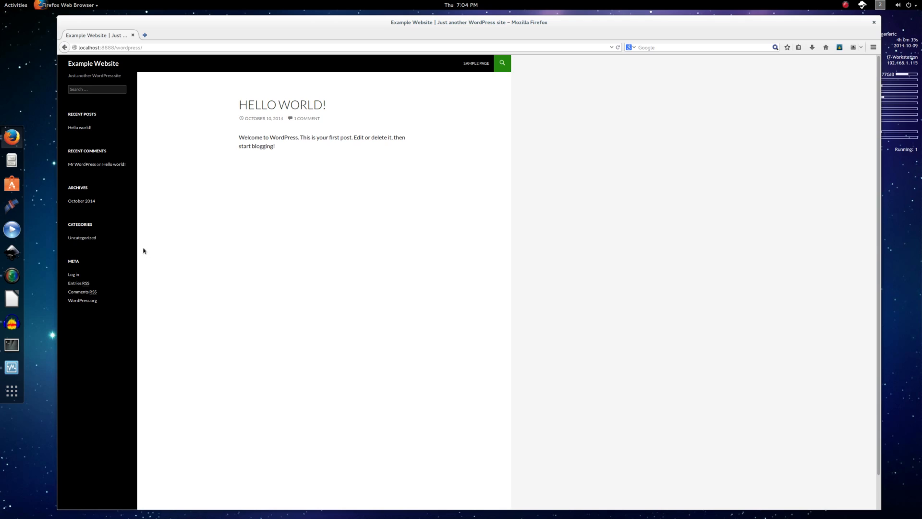
# Sign in to the admin area with the site's username and password, declining to save the password.
pyautogui.click(75, 274)
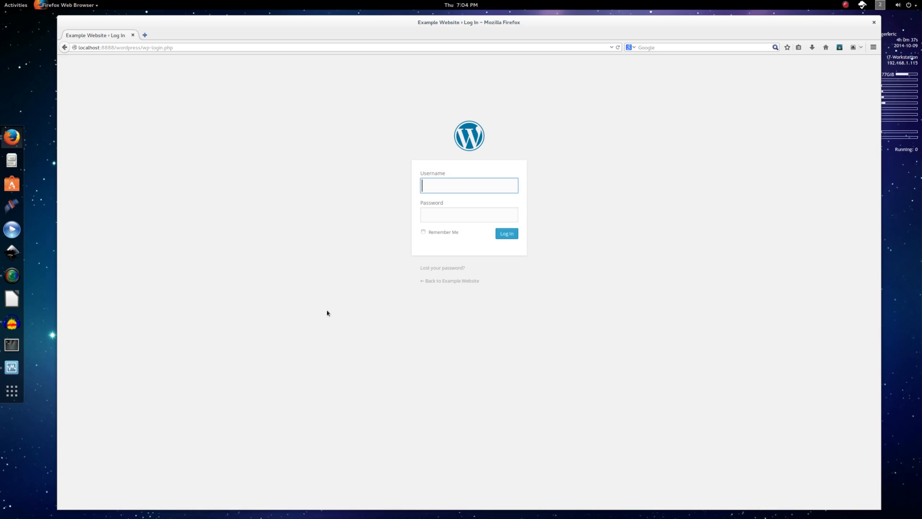
pyautogui.write('jacob')
pyautogui.press('Tab')
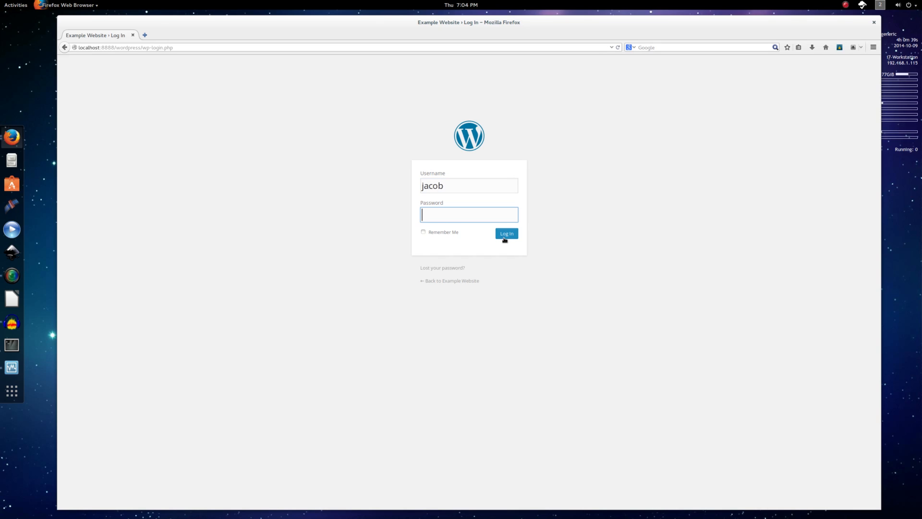
pyautogui.write('example')
pyautogui.click(504, 239)
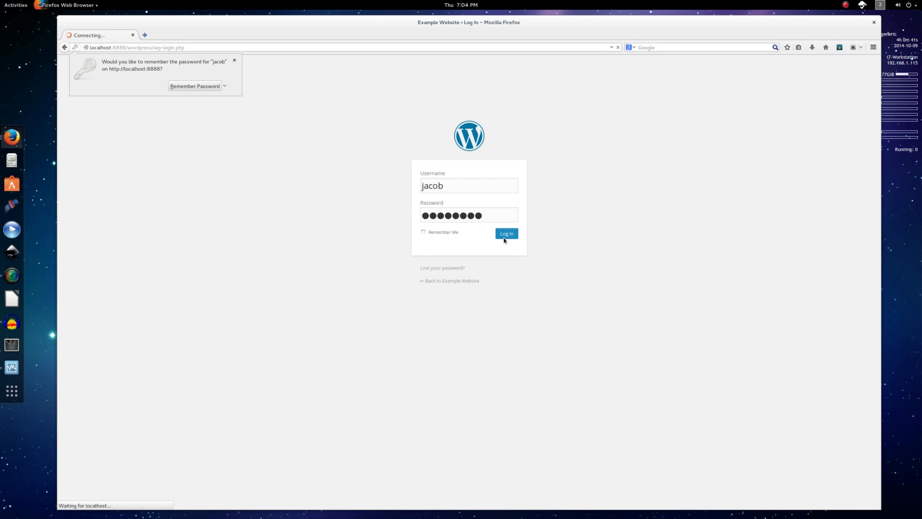
pyautogui.click(380, 352)
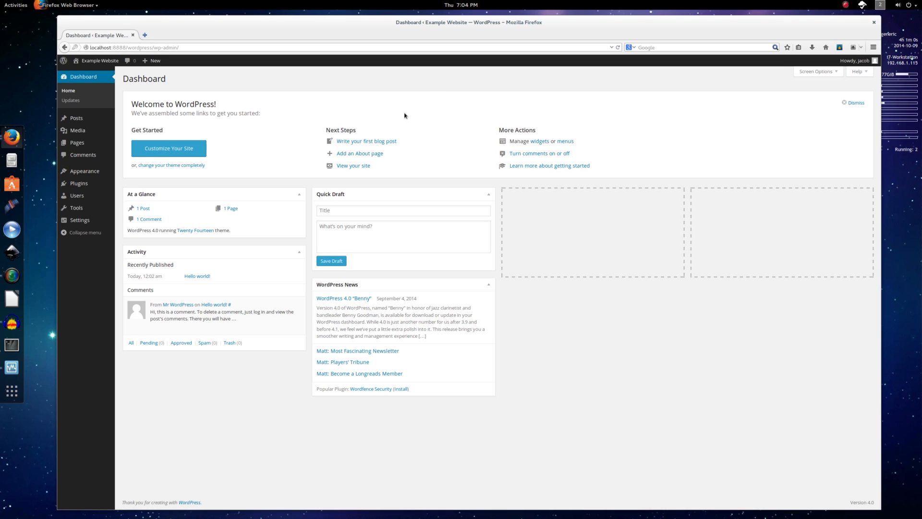
# Leave the Dashboard's Quick Draft form unused and go to the Posts list.
pyautogui.click(352, 215)
pyautogui.click(363, 233)
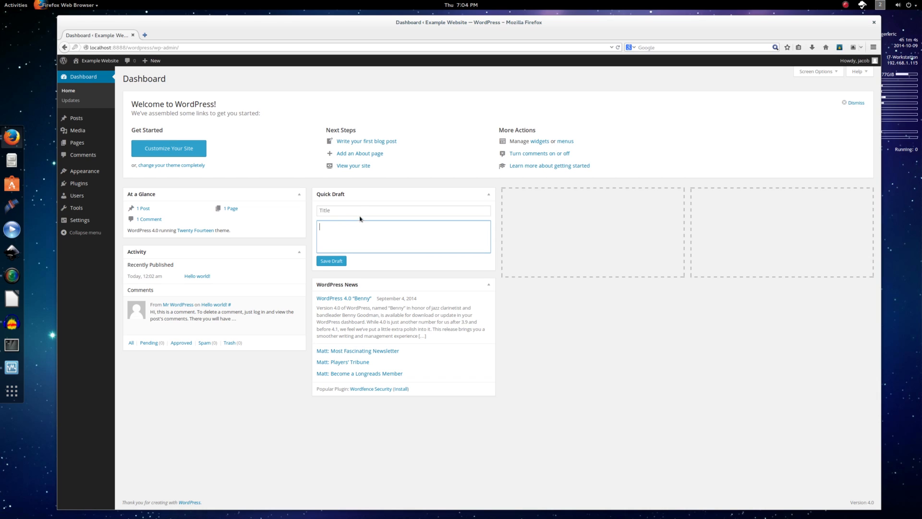
pyautogui.click(359, 210)
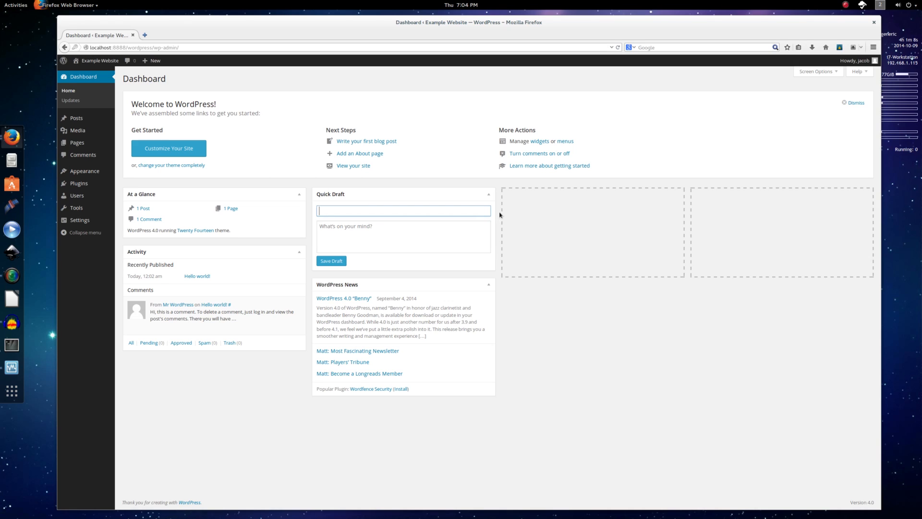
pyautogui.click(522, 238)
pyautogui.moveTo(225, 313)
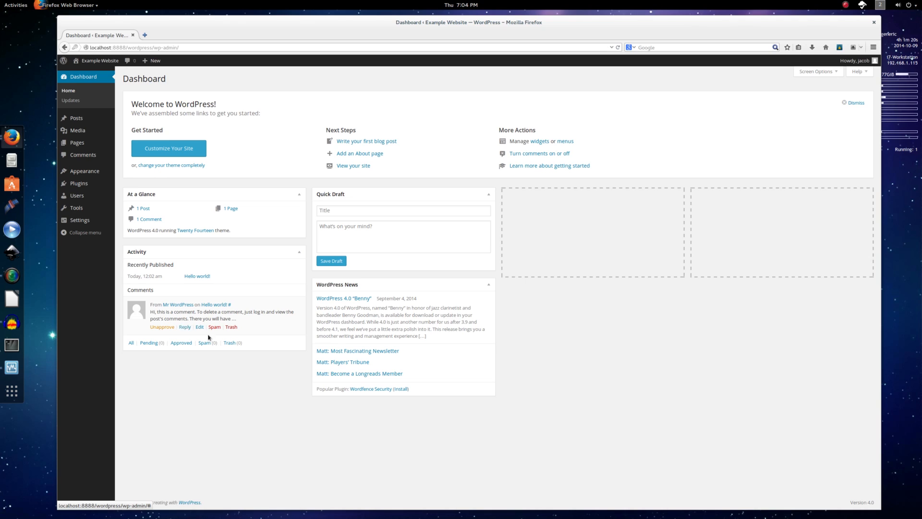
pyautogui.click(96, 124)
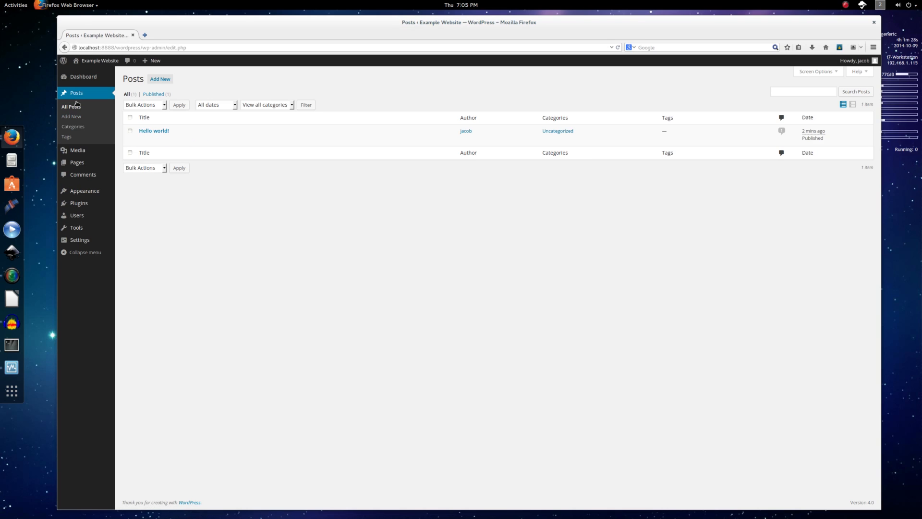
# Start a new post titled 'Example Post' with a self-introduction line as its body.
pyautogui.click(161, 80)
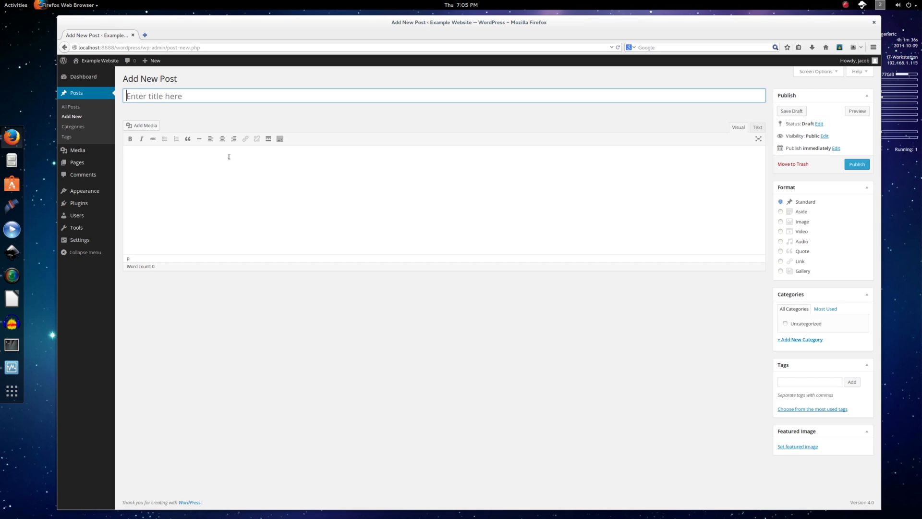
pyautogui.write('Example Post')
pyautogui.press('Tab')
pyautogui.write('Hello,')
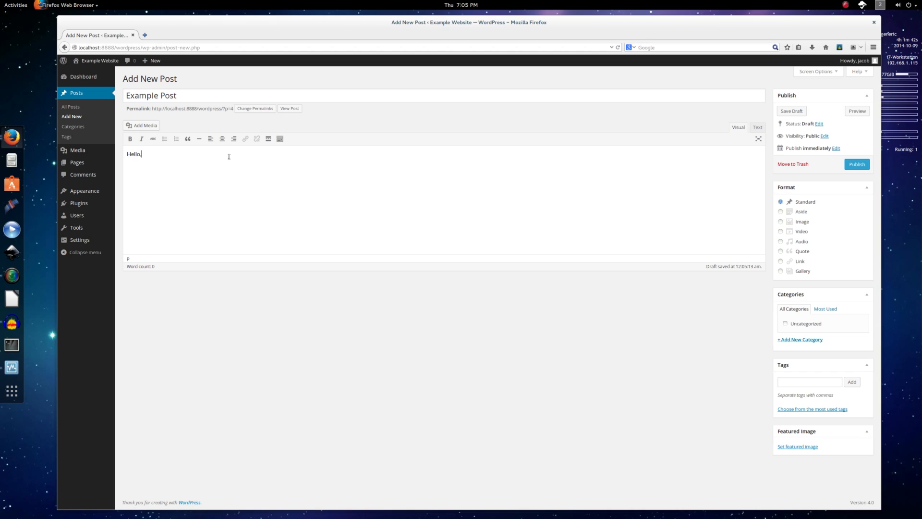
pyautogui.write(" I'm Jacob Kauffmann and I'm the Ne")
pyautogui.press('BackSpace')
pyautogui.write('Nerd on the Street!')
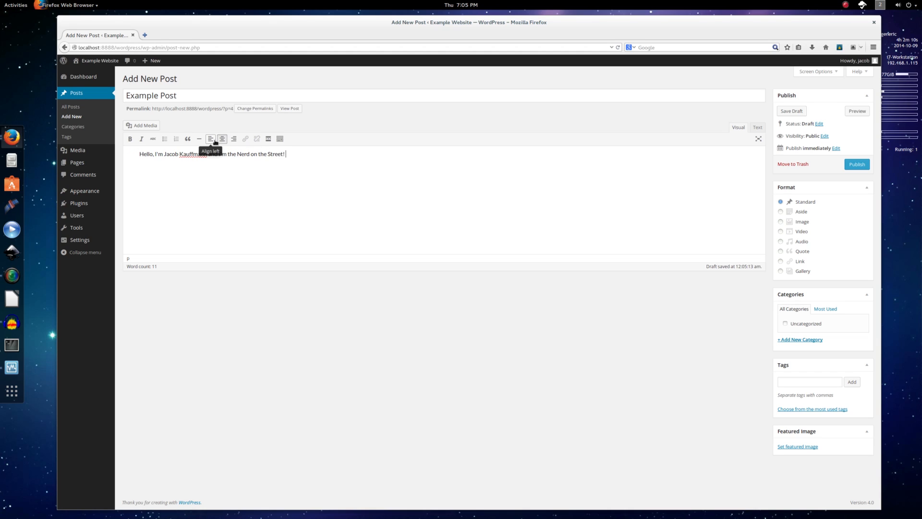
# Left-align the introduction, add sample Bold and Italics words, and open a new browser tab.
pyautogui.click(210, 139)
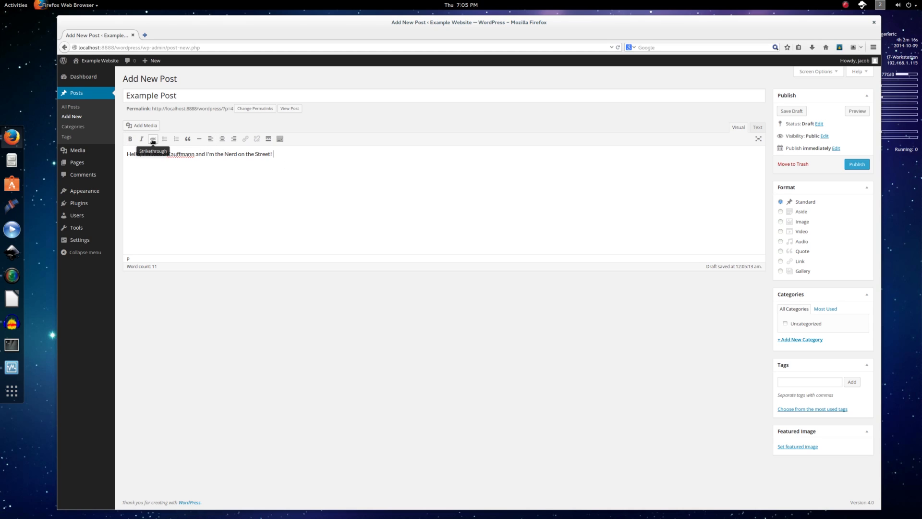
pyautogui.hotkey('ctrl', 'b')
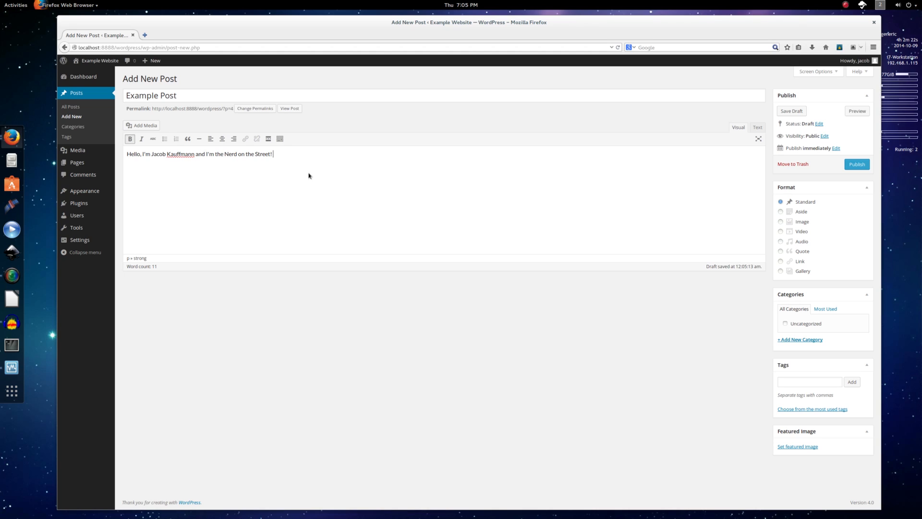
pyautogui.hotkey('ctrl', 'b')
pyautogui.hotkey('ctrl', 'i')
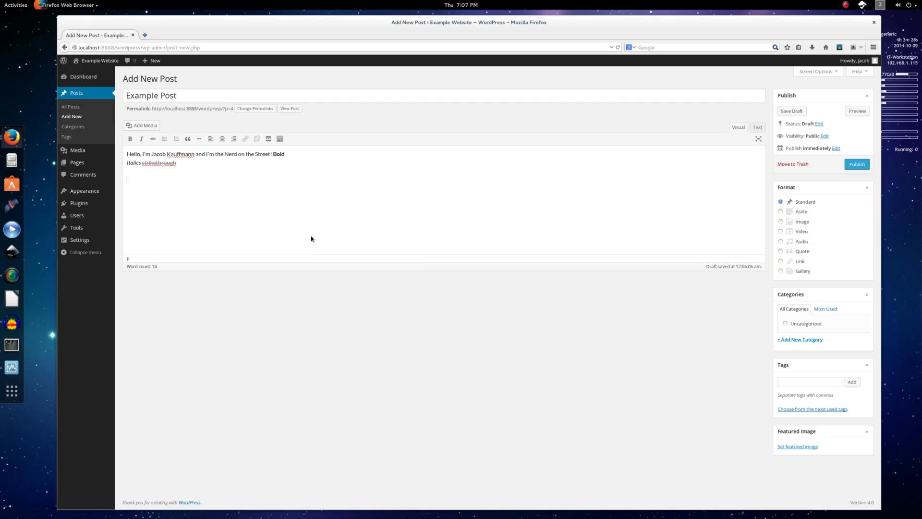
pyautogui.hotkey('ctrl', 't')
# Load the Nerd on the Street YouTube channel and bring up the Channel Trailer - Spring 2014 share link.
pyautogui.write('youtube.com/ne')
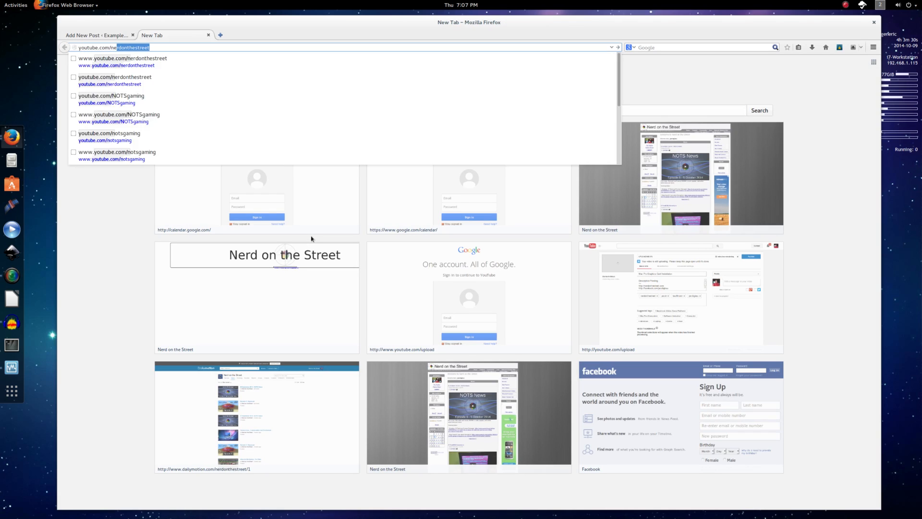
pyautogui.press('Return')
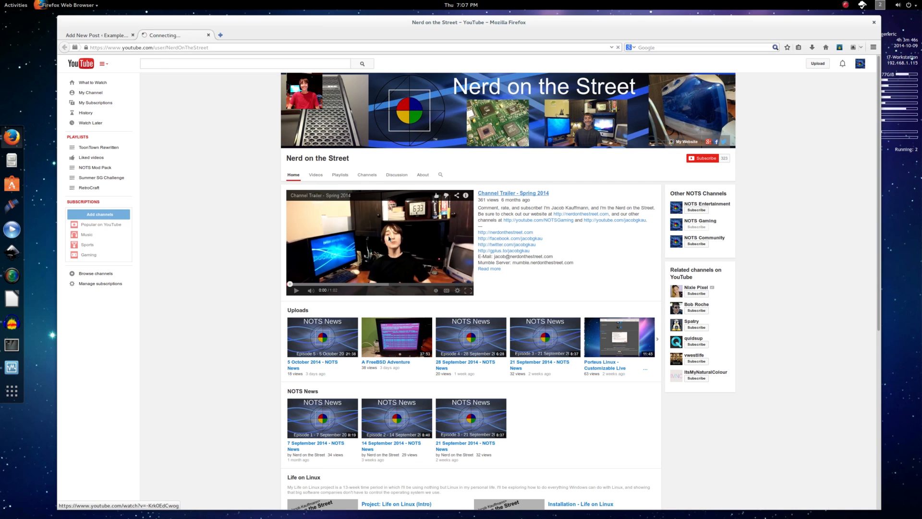
pyautogui.click(389, 238)
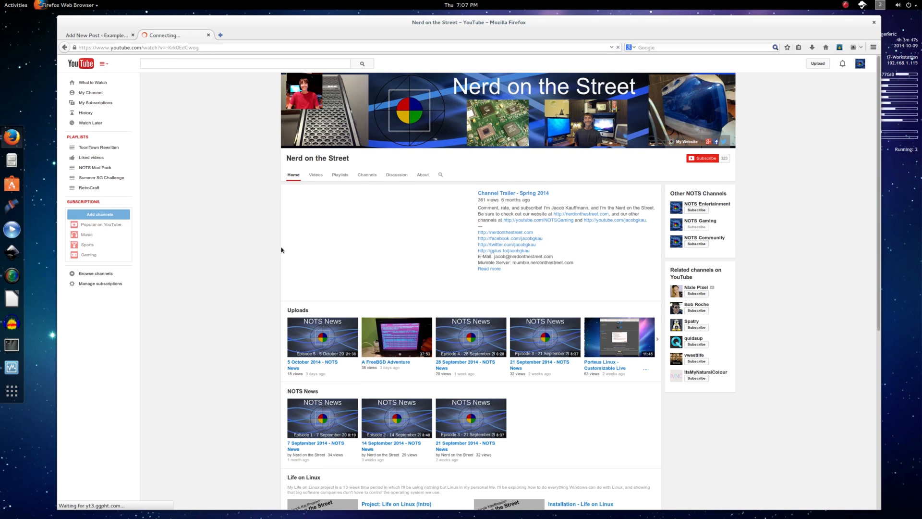
pyautogui.click(244, 340)
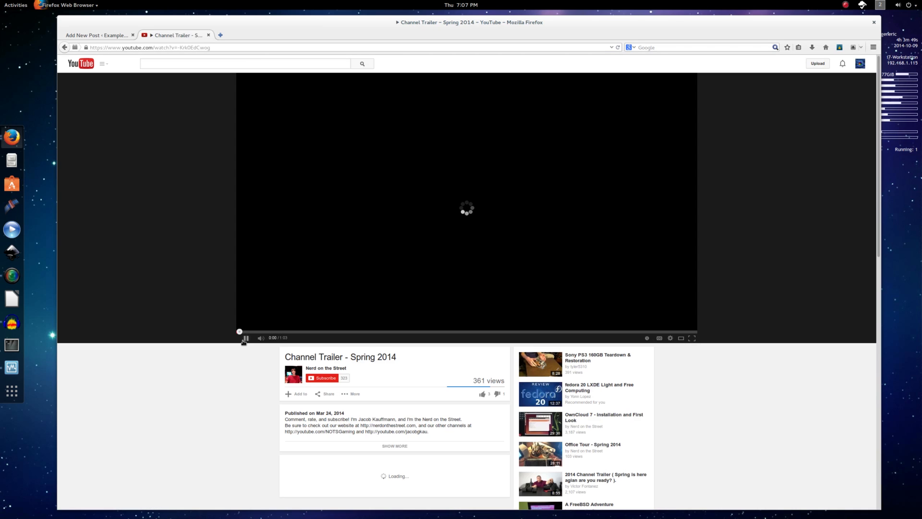
pyautogui.click(325, 394)
pyautogui.scroll(-2, 341, 450)
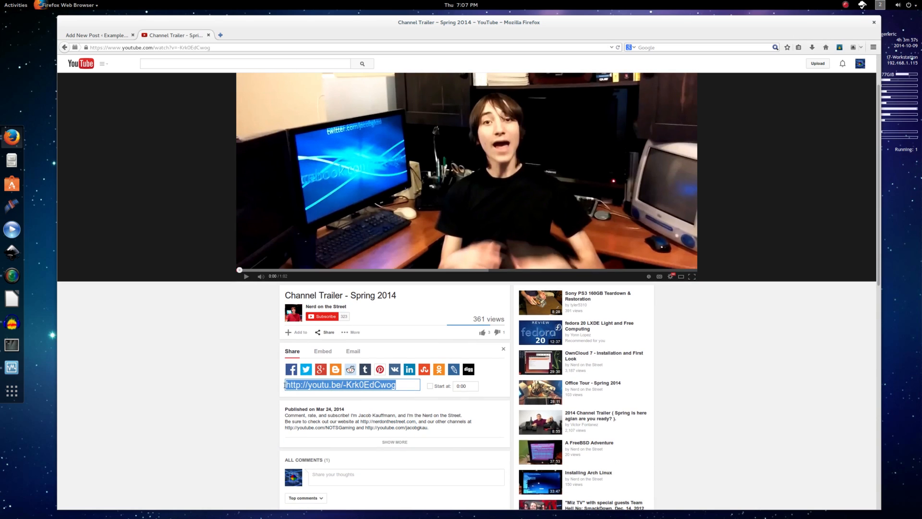
# Cut the youtu.be share link and paste it into the WordPress post to embed the video.
pyautogui.click(188, 48)
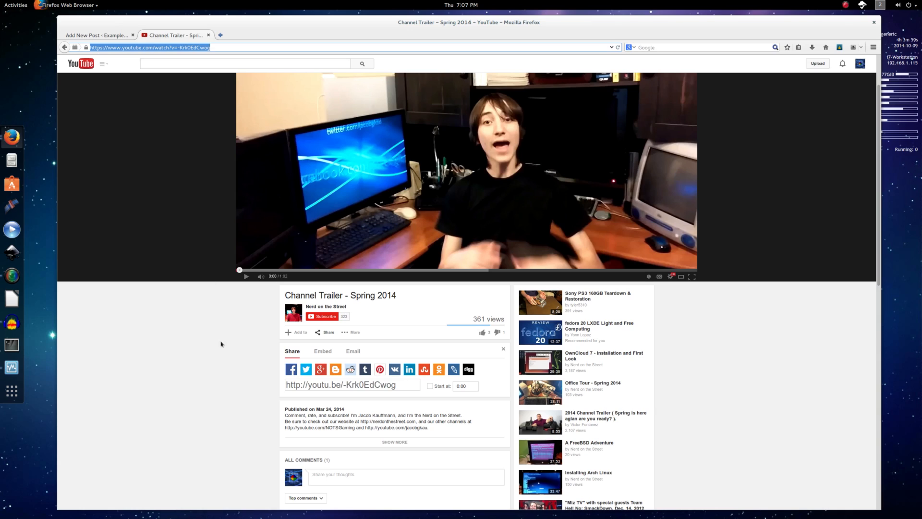
pyautogui.click(304, 384)
pyautogui.rightClick(304, 385)
pyautogui.click(317, 403)
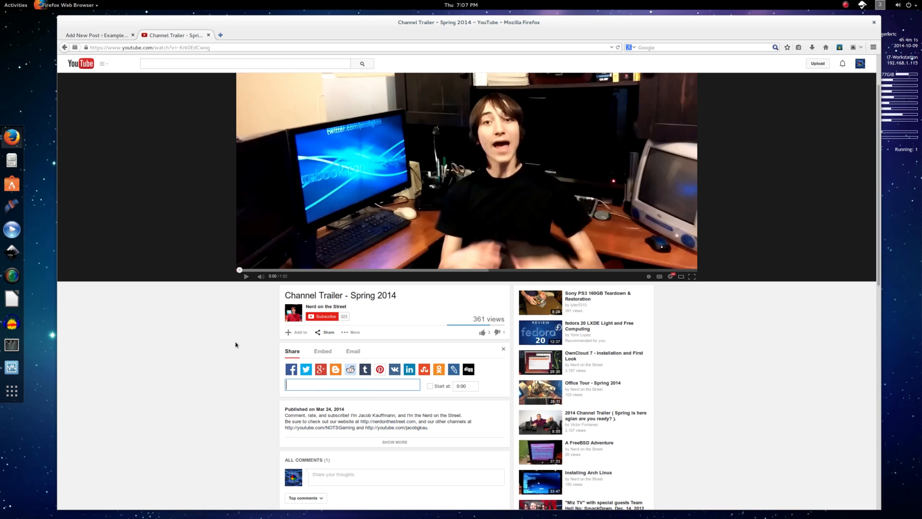
pyautogui.click(96, 35)
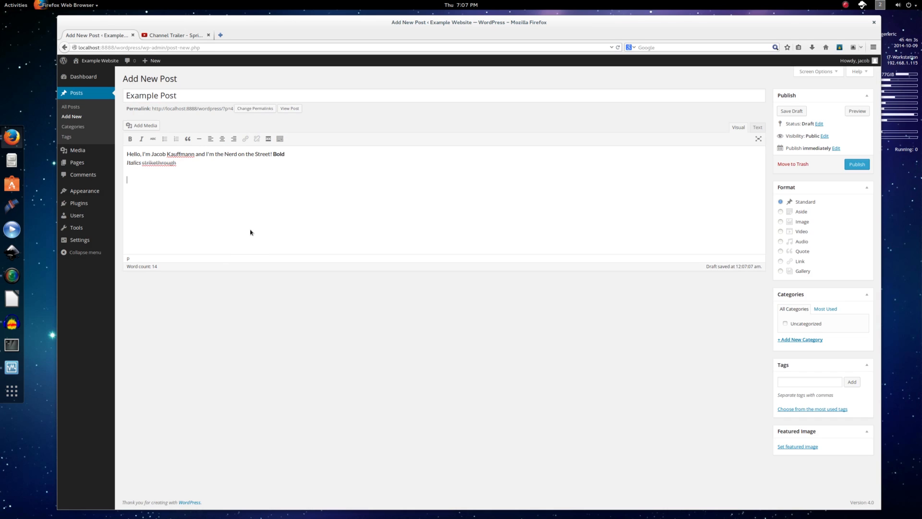
pyautogui.hotkey('ctrl', 'v')
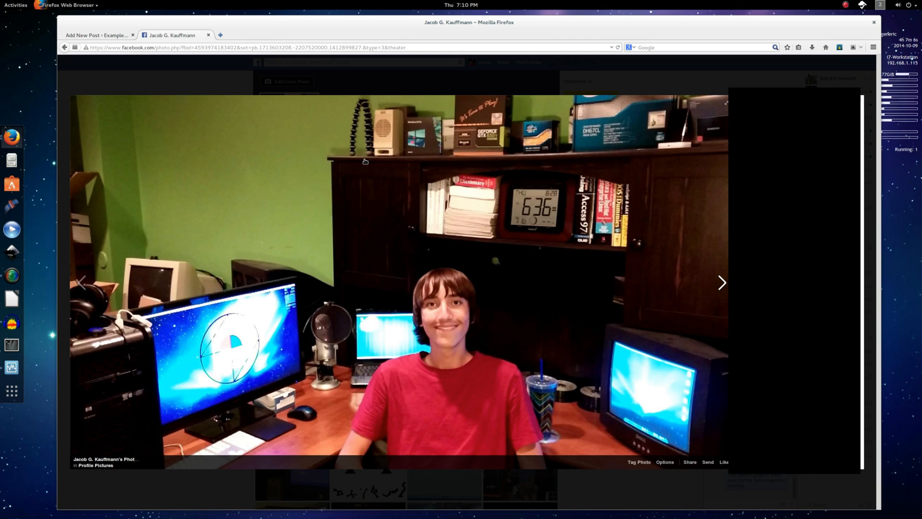
# Copy the Facebook profile photo's image location and load it in a new tab.
pyautogui.rightClick(268, 172)
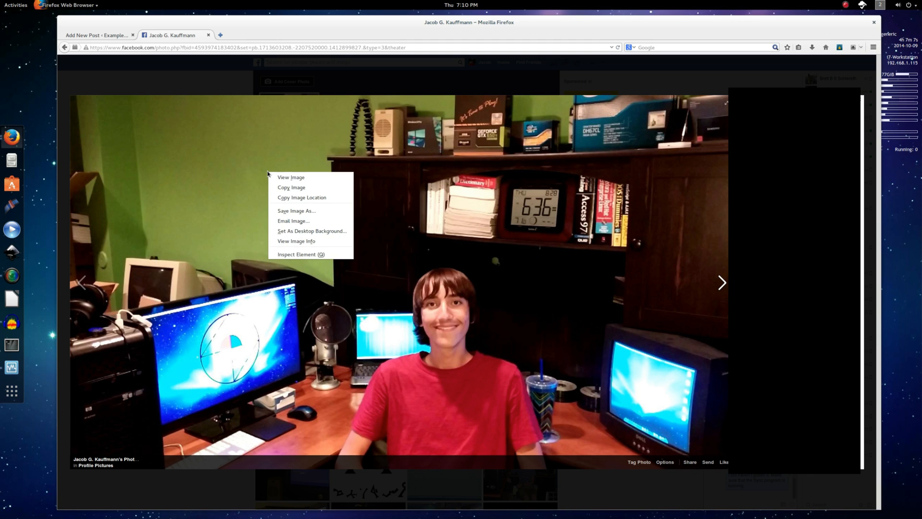
pyautogui.click(285, 199)
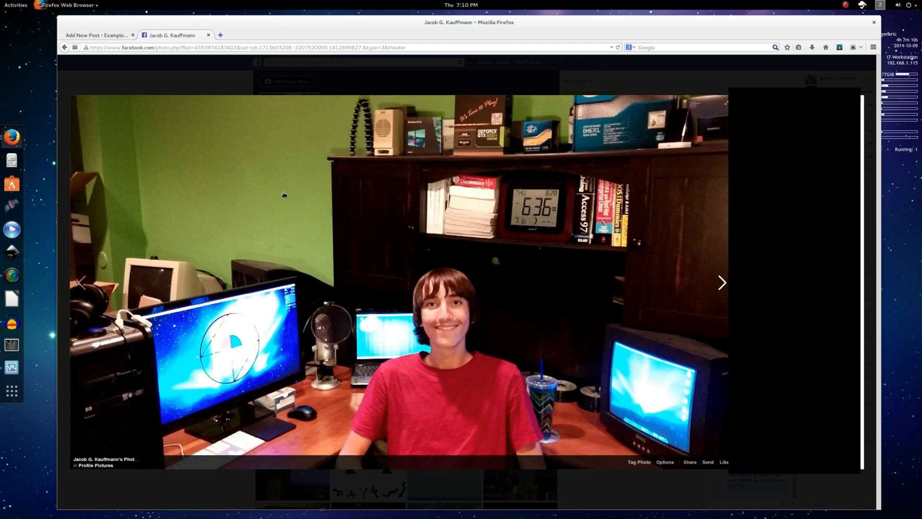
pyautogui.hotkey('ctrl', 't')
pyautogui.hotkey('ctrl', 'v')
pyautogui.press('Return')
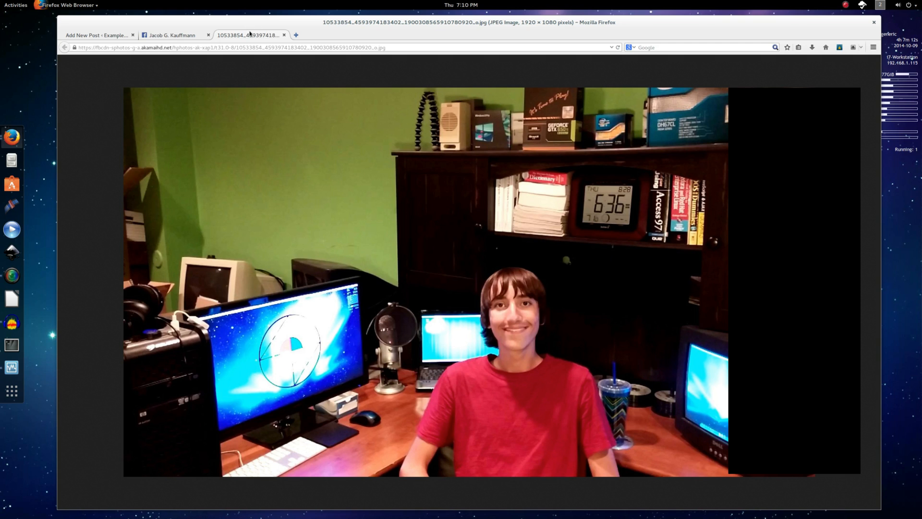
# Close the photo tab and open the Add Media window for Example Post.
pyautogui.middleClick(249, 34)
pyautogui.click(108, 36)
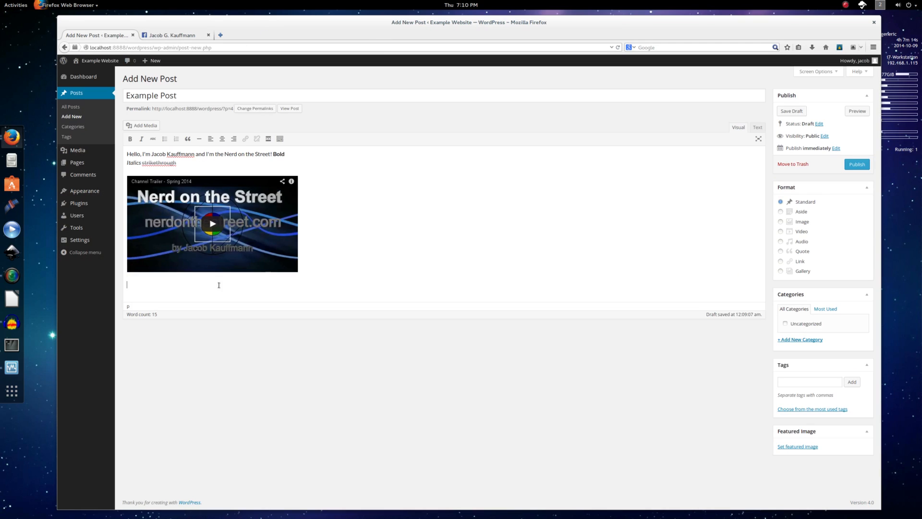
pyautogui.click(151, 126)
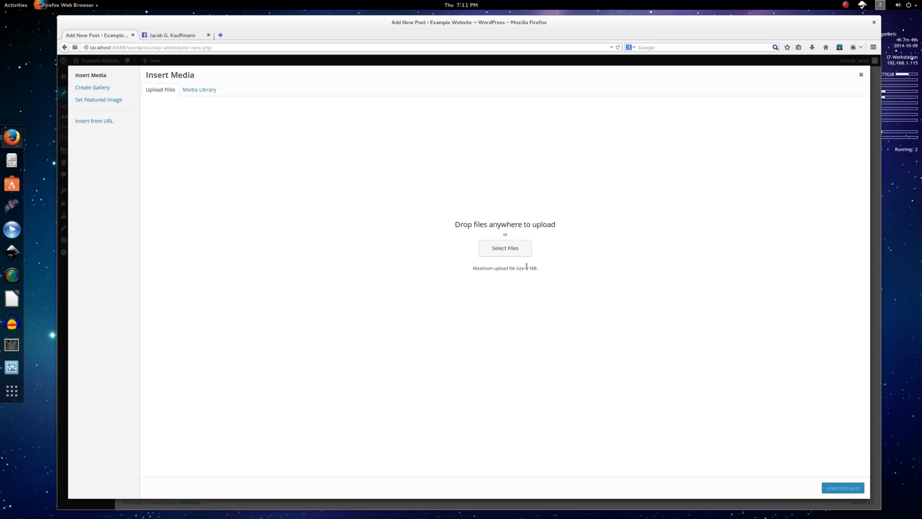
# Note the 2 MB upload limit, then go from Create Gallery to the Insert from URL panel.
pyautogui.moveTo(526, 267); pyautogui.dragTo(554, 268)
pyautogui.click(113, 92)
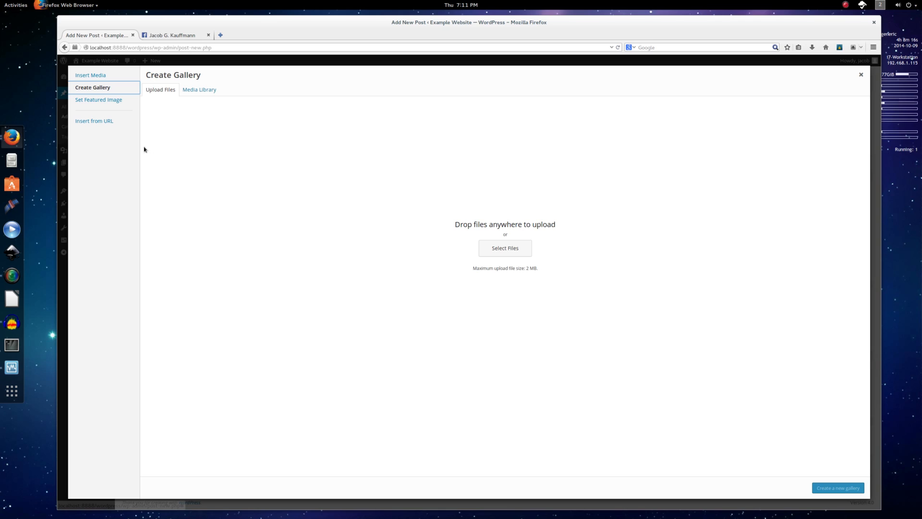
pyautogui.click(110, 124)
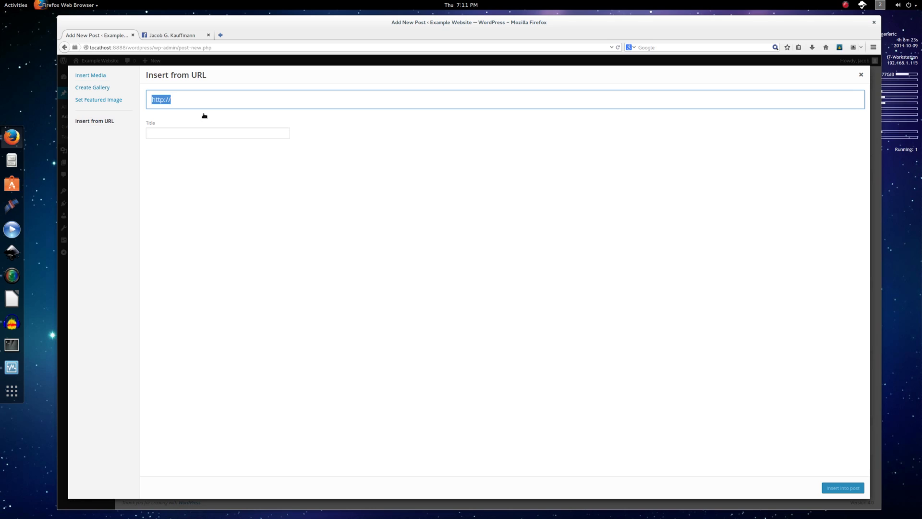
# Paste the photo's address as the URL and fill in the caption 'This is my profile photo!' and alt text.
pyautogui.hotkey('ctrl', 'v')
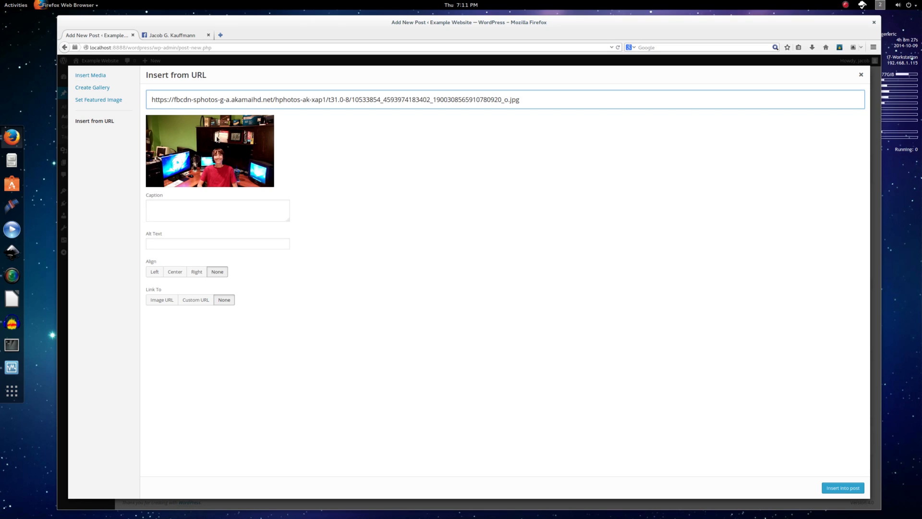
pyautogui.click(248, 212)
pyautogui.write('T')
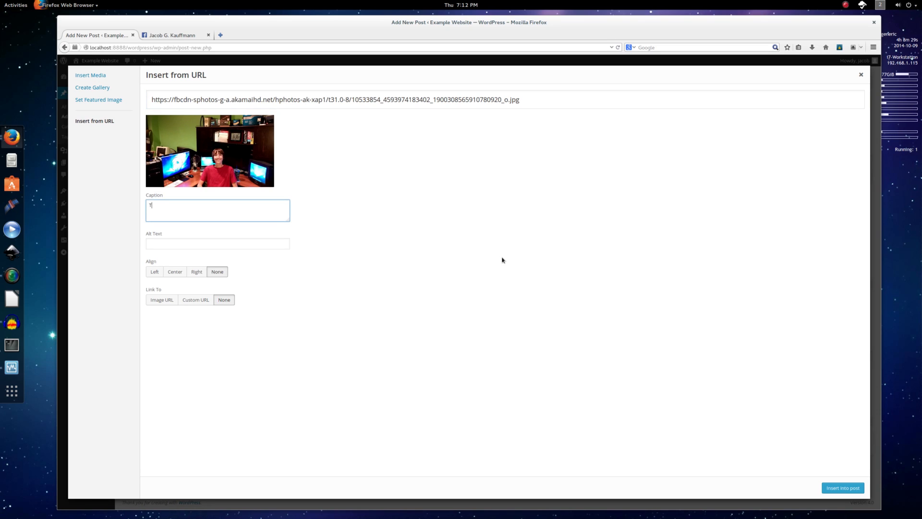
pyautogui.write('his is my profile photo!')
pyautogui.press('Tab')
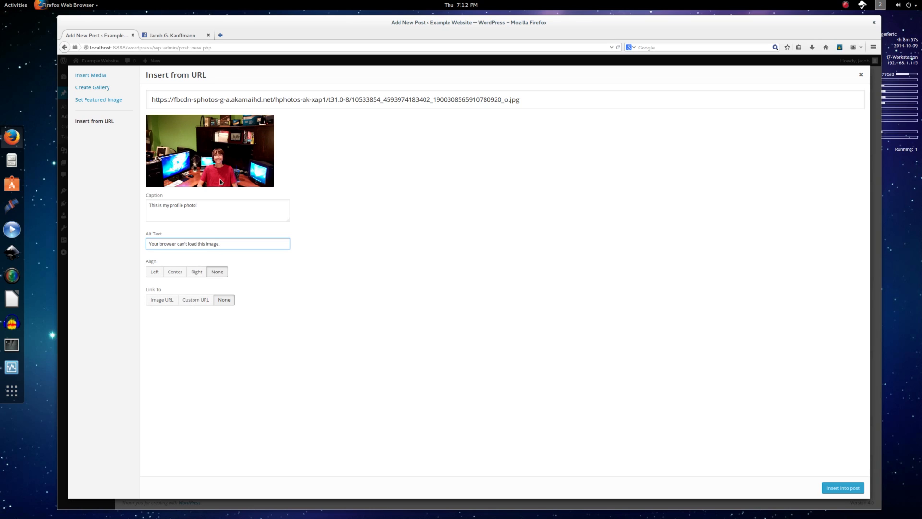
pyautogui.click(222, 148)
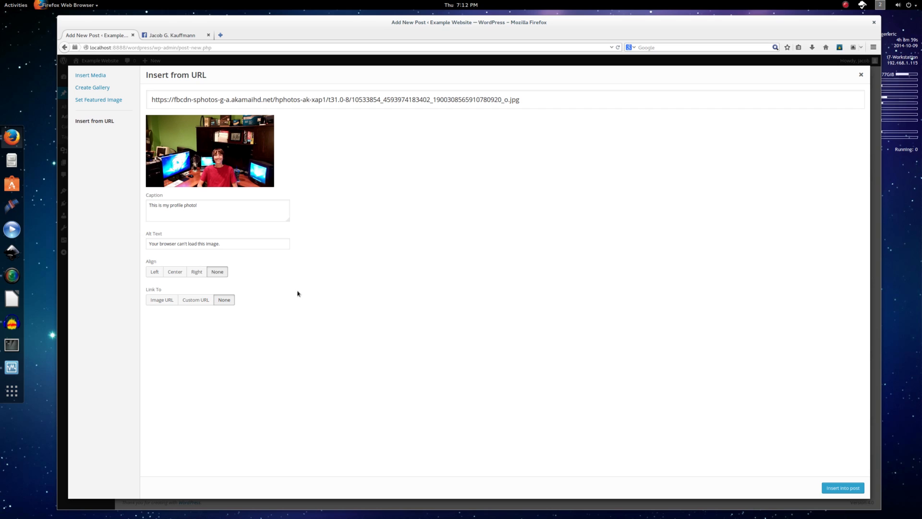
# Check the full-size photo, set Link To to None, and insert the image into the post.
pyautogui.click(168, 40)
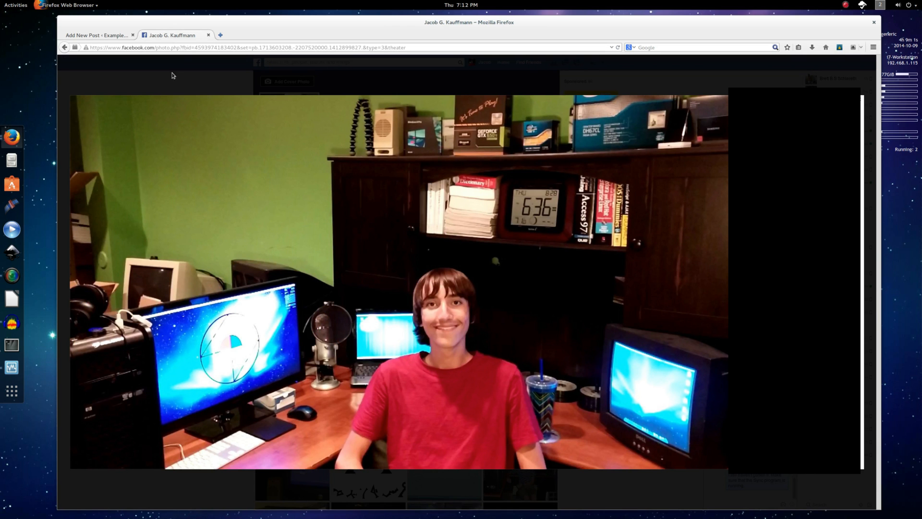
pyautogui.click(223, 45)
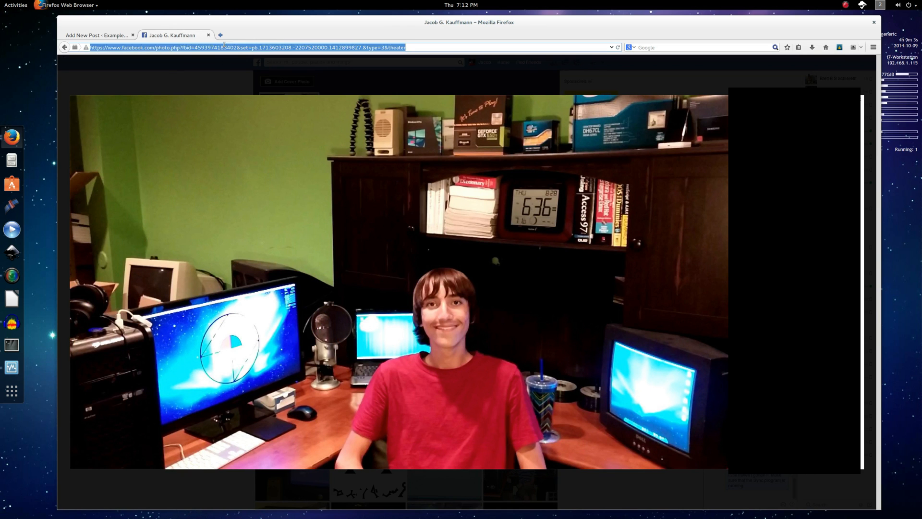
pyautogui.hotkey('ctrl', 'v')
pyautogui.press('Return')
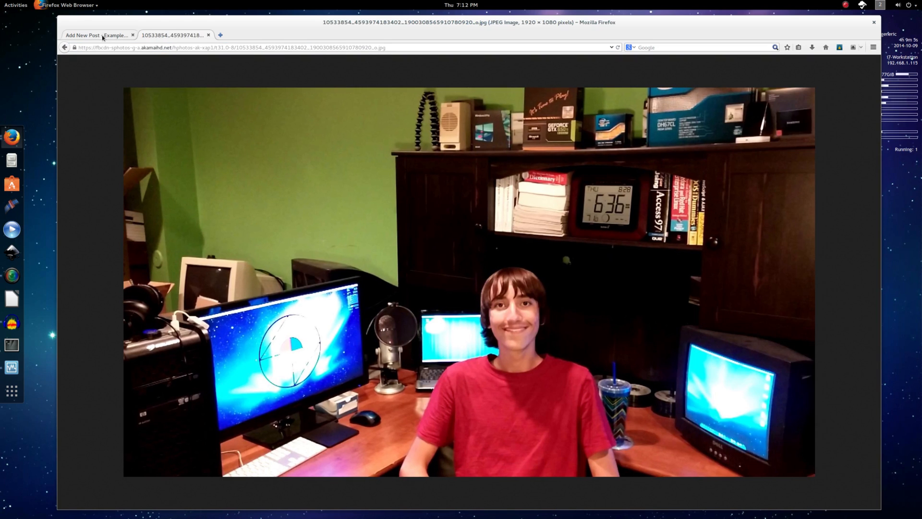
pyautogui.click(103, 38)
pyautogui.click(164, 300)
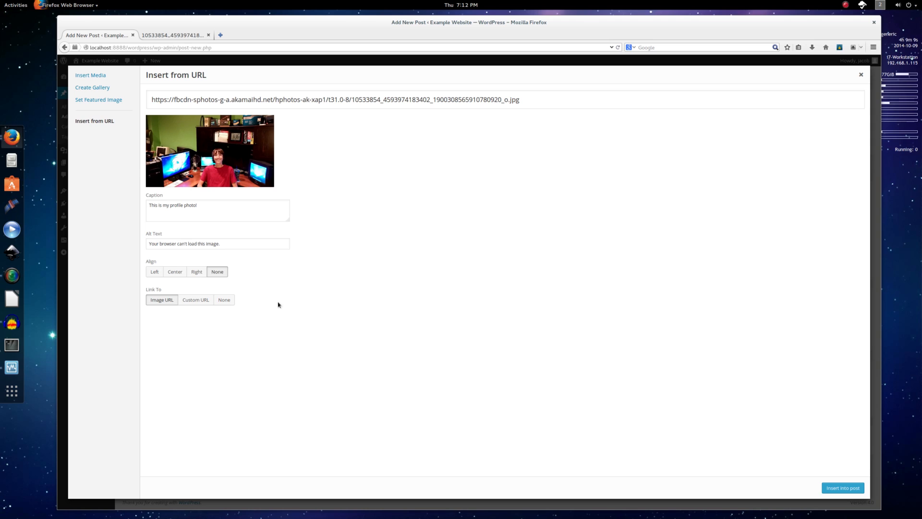
pyautogui.click(179, 34)
pyautogui.click(114, 38)
pyautogui.click(224, 300)
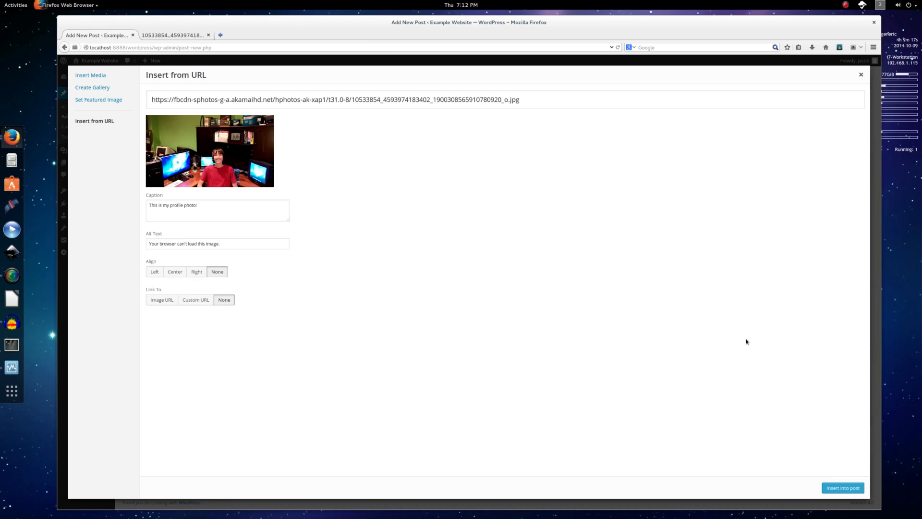
pyautogui.click(833, 489)
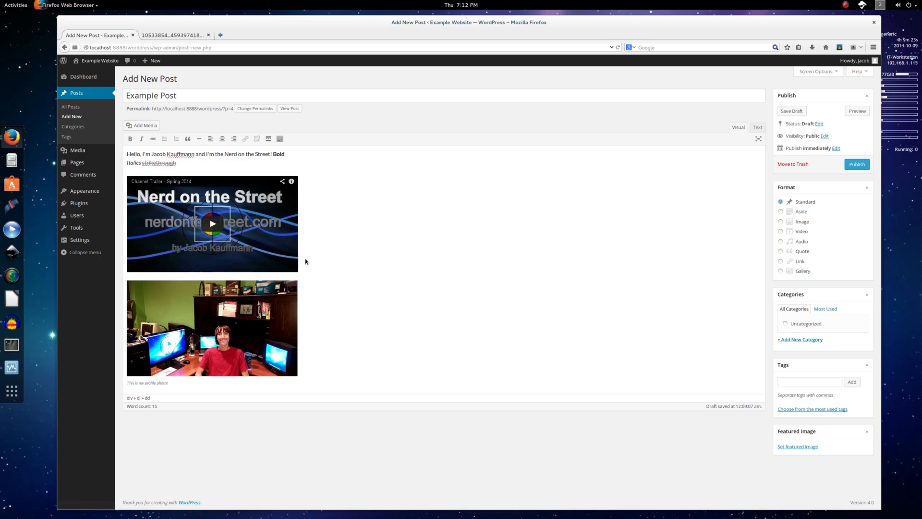
# Centre-align the inserted profile photo in the post.
pyautogui.click(283, 327)
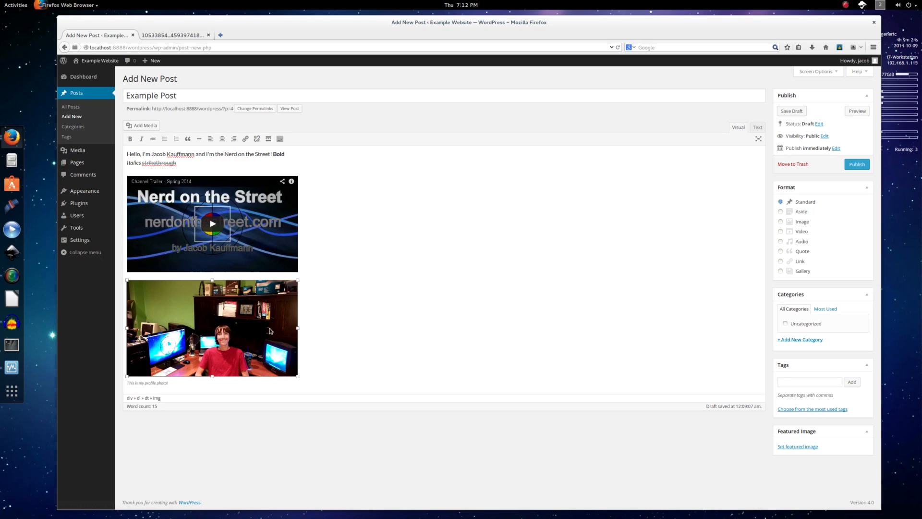
pyautogui.click(222, 139)
pyautogui.click(235, 140)
pyautogui.click(225, 139)
# Review the photo caption text and save Example Post as a draft.
pyautogui.click(164, 383)
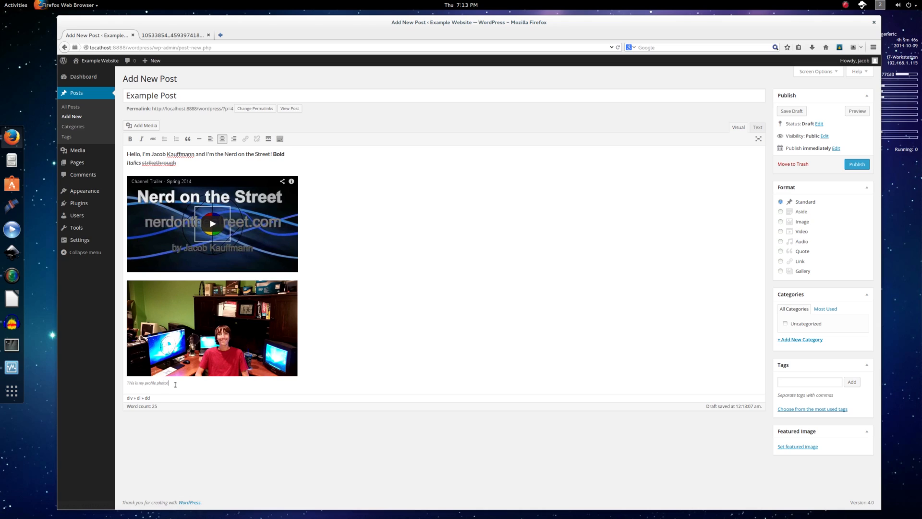
pyautogui.moveTo(174, 384); pyautogui.dragTo(124, 386)
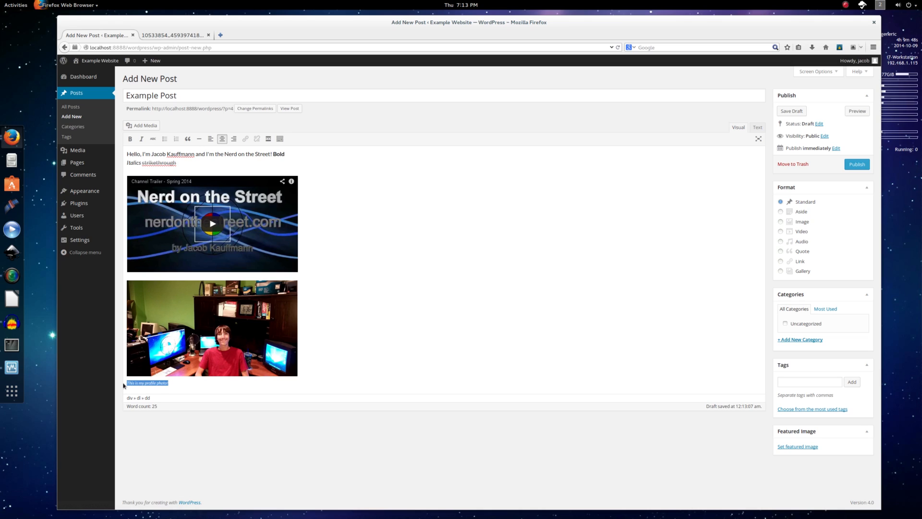
pyautogui.click(181, 383)
pyautogui.click(788, 112)
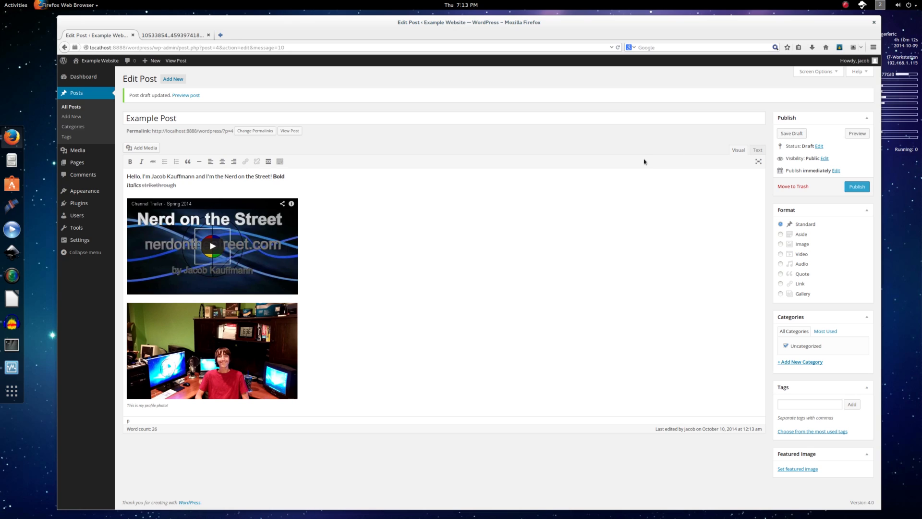
# Publish Example Post and view it on the live site.
pyautogui.click(857, 186)
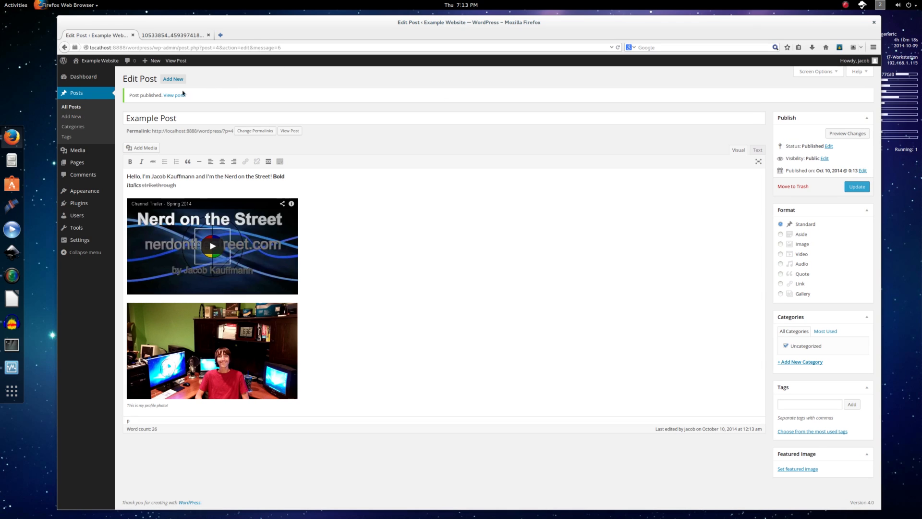
pyautogui.click(174, 95)
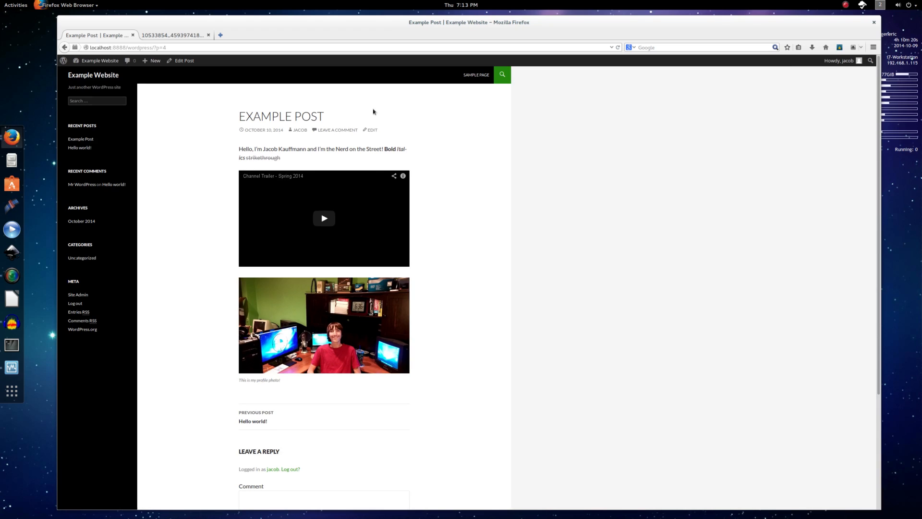
pyautogui.scroll(-1, 489, 298)
pyautogui.scroll(1, 489, 298)
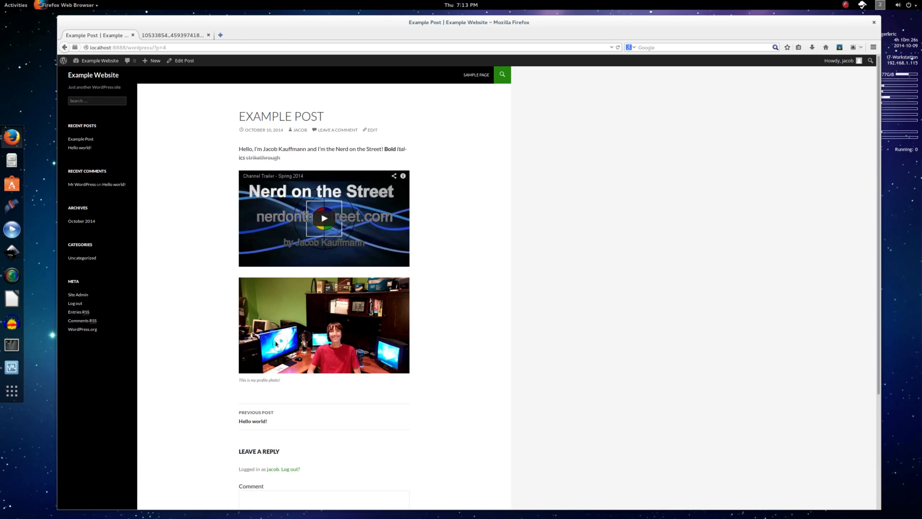
pyautogui.scroll(-5, 278, 353)
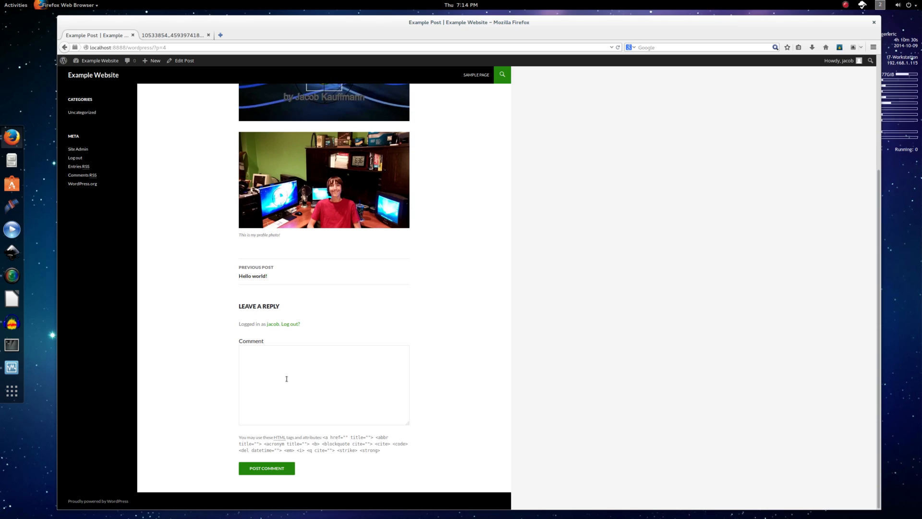
# Post the comment 'Hello there, nice photo.' and go to the site's home page.
pyautogui.click(287, 379)
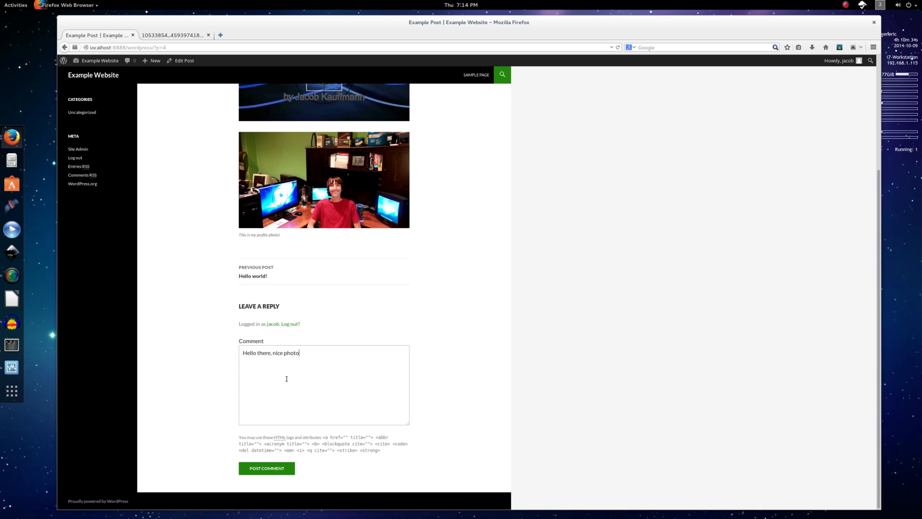
pyautogui.click(280, 467)
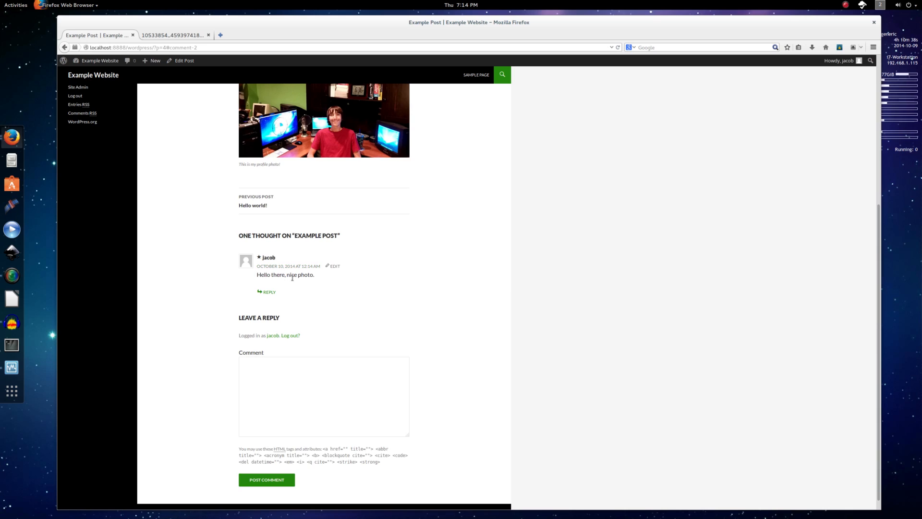
pyautogui.scroll(5, 293, 277)
pyautogui.click(94, 79)
pyautogui.scroll(-3, 226, 357)
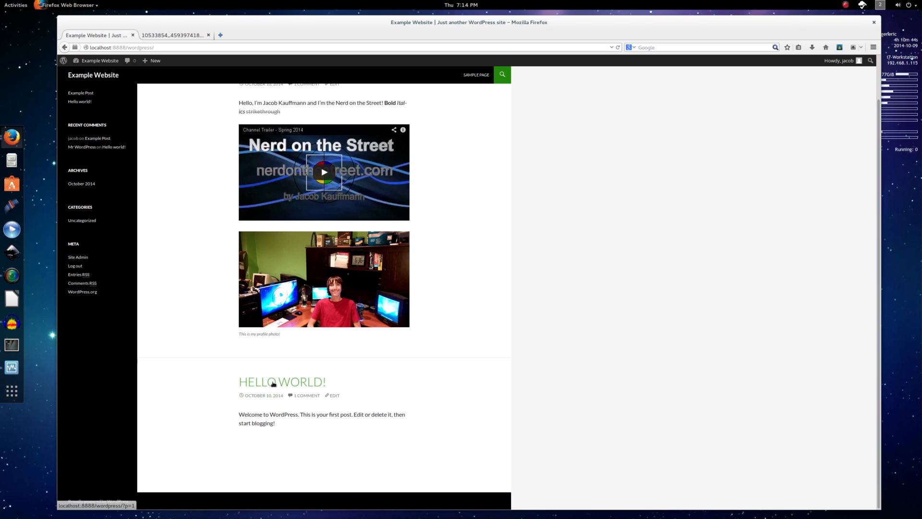
# Open the admin Dashboard via the site name in the top admin bar.
pyautogui.scroll(2, 203, 387)
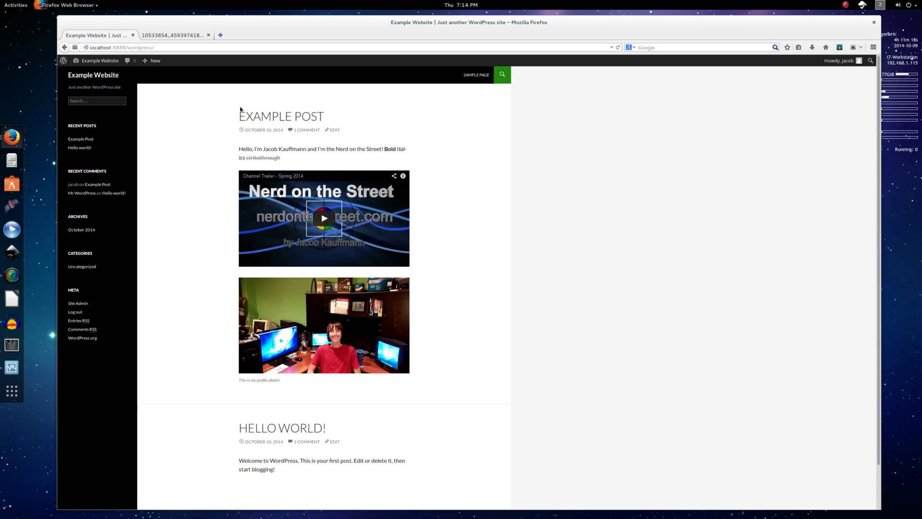
pyautogui.moveTo(103, 64)
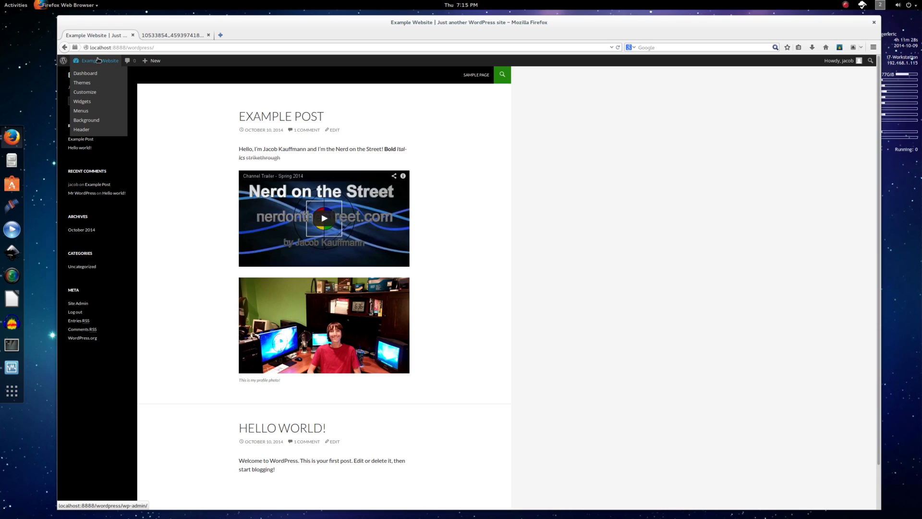
pyautogui.click(92, 61)
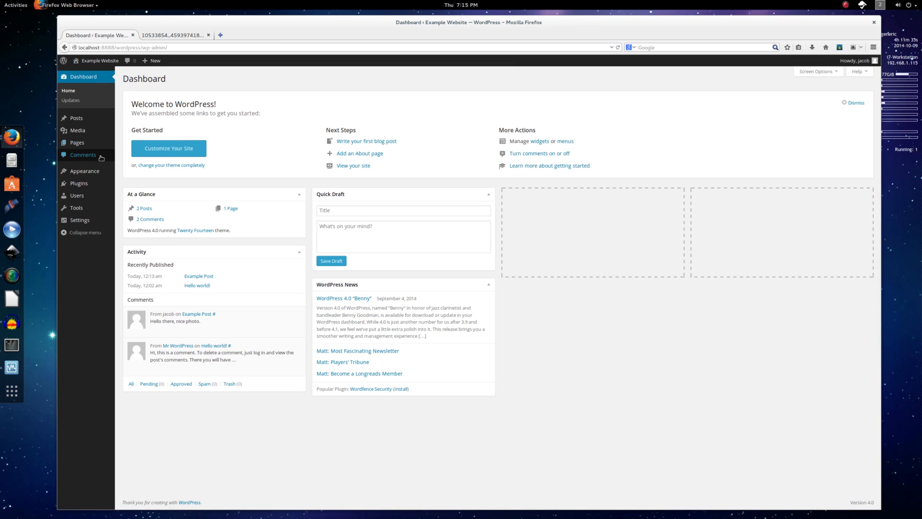
# Go to Appearance > Themes, close the photo tab, and launch Customize for Twenty Fourteen.
pyautogui.click(93, 171)
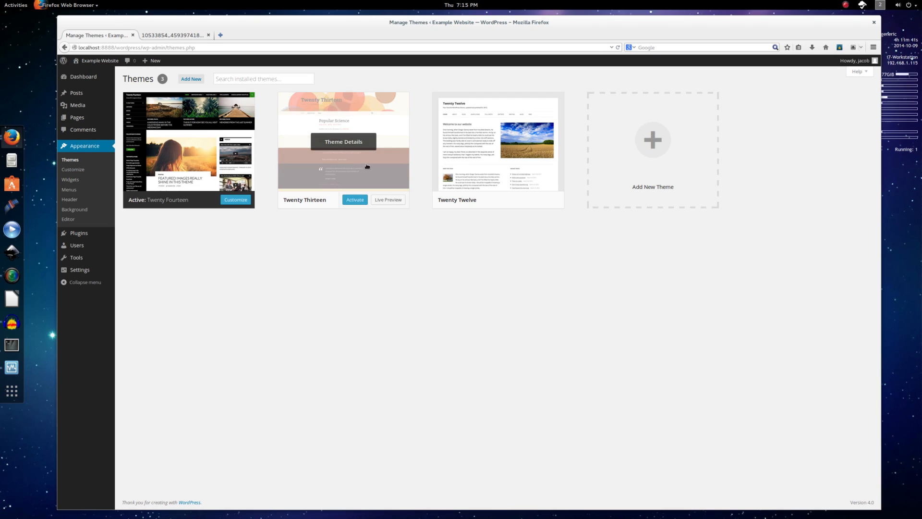
pyautogui.moveTo(493, 173)
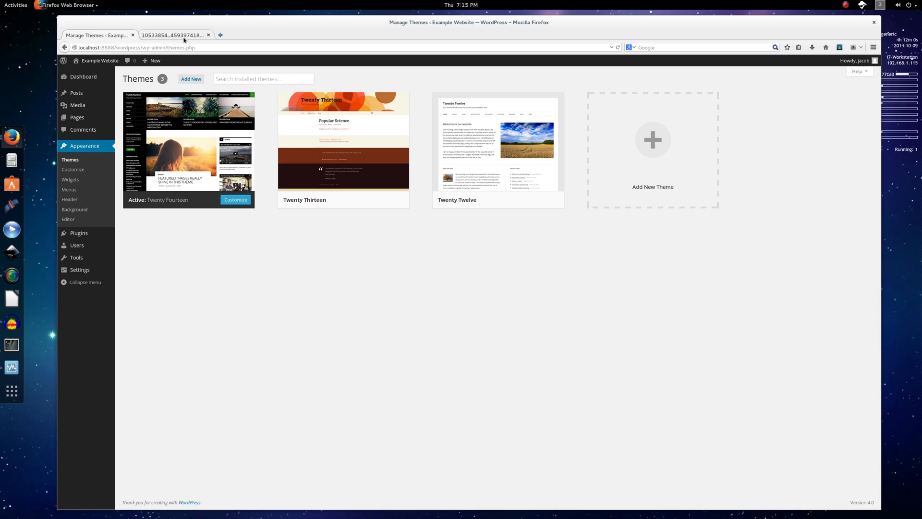
pyautogui.click(208, 35)
pyautogui.click(73, 169)
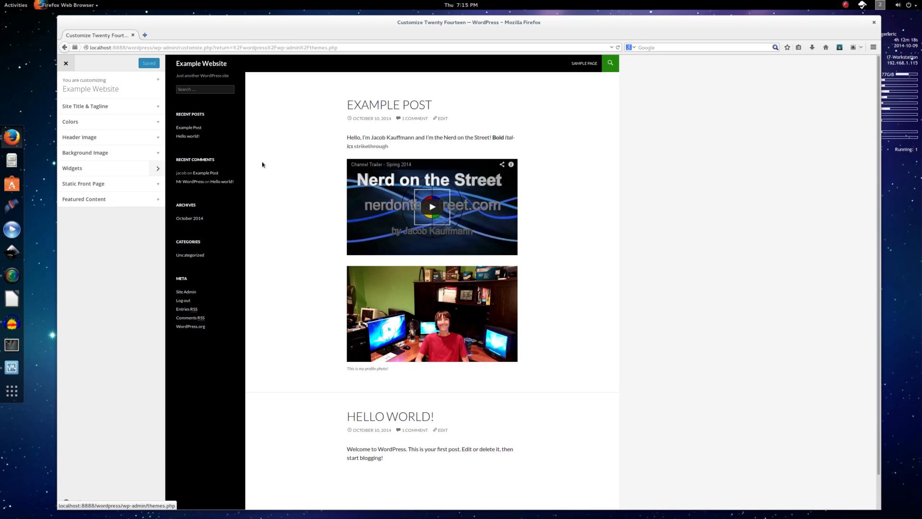
# Change the tagline to 'NOT just another WordPress site' and hide the site title and tagline.
pyautogui.click(90, 89)
pyautogui.click(92, 89)
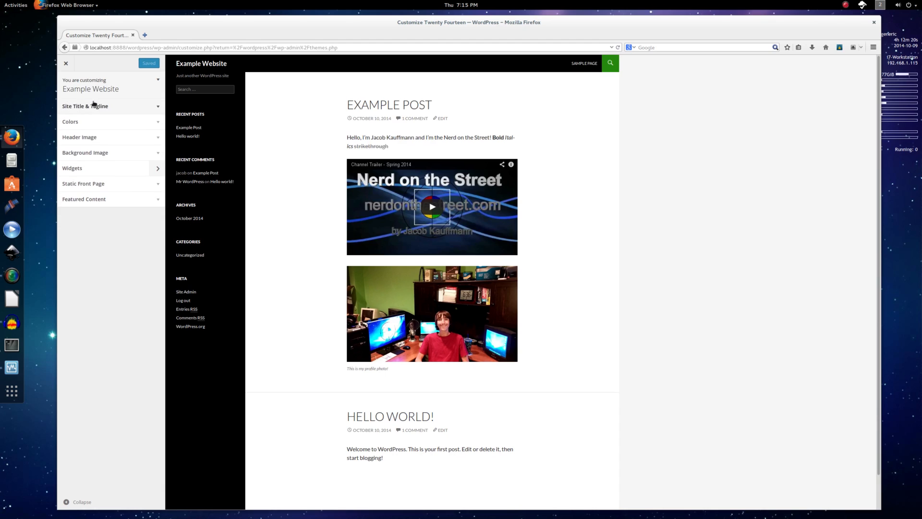
pyautogui.click(134, 111)
pyautogui.moveTo(124, 134); pyautogui.dragTo(60, 148)
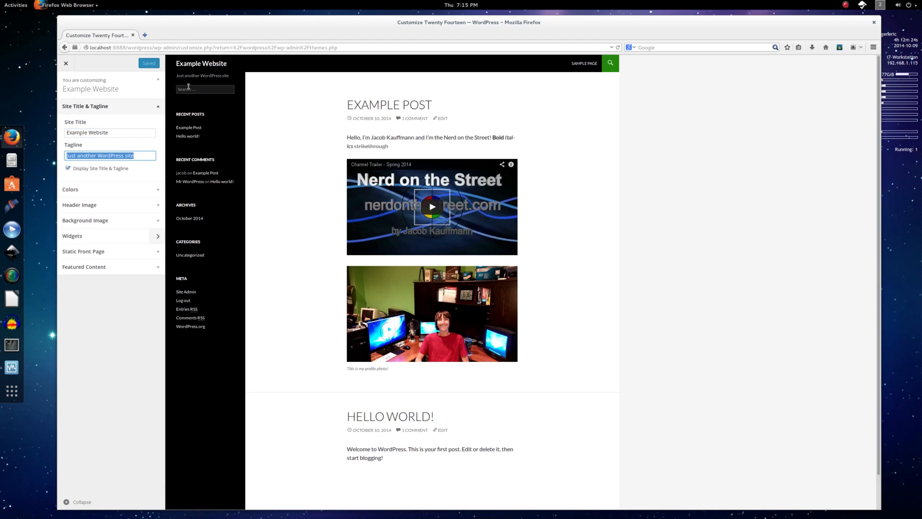
pyautogui.press('Left')
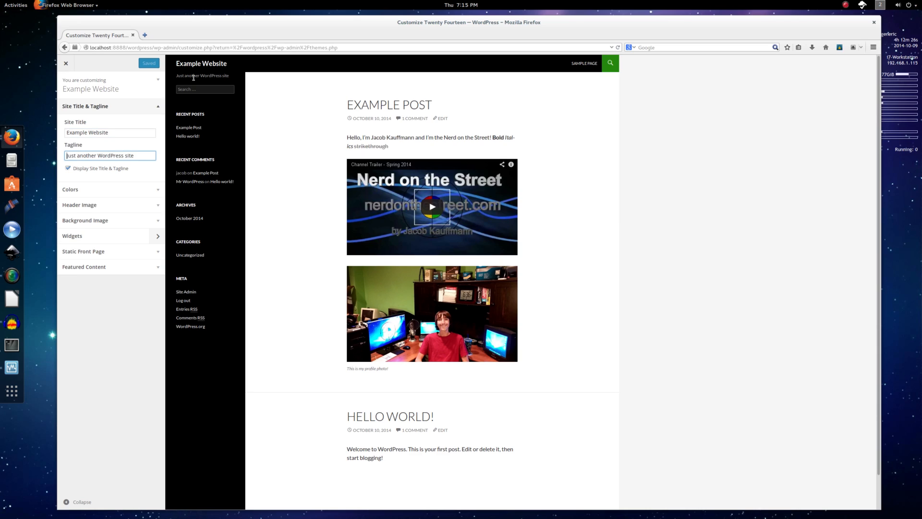
pyautogui.write('NOT')
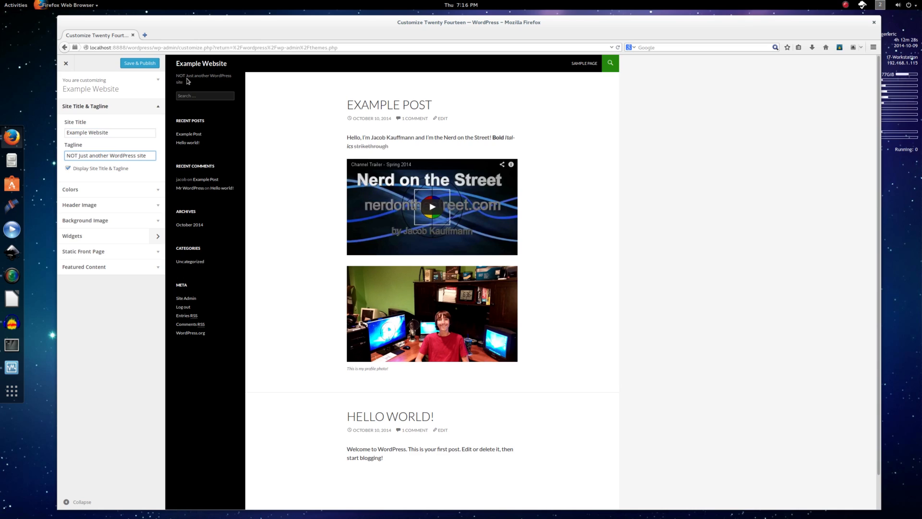
pyautogui.click(106, 170)
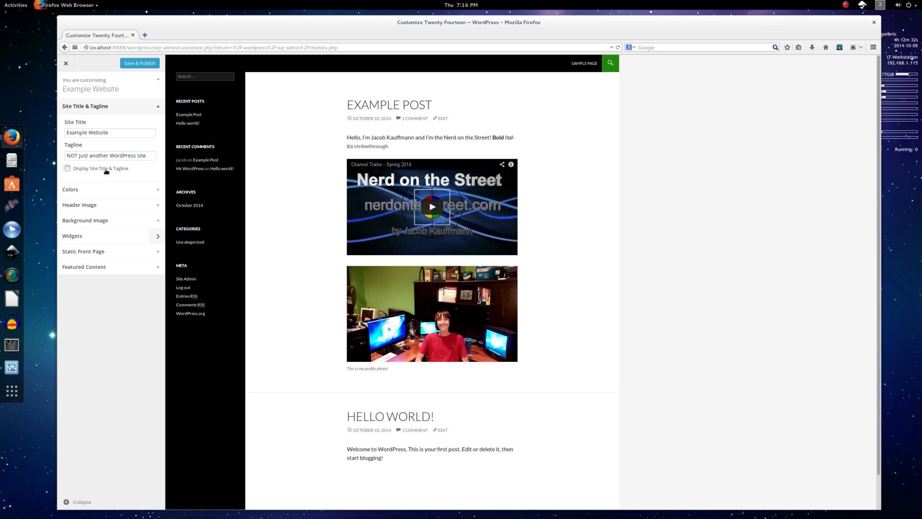
pyautogui.click(105, 189)
# Try a grey background colour, then settle on light blue #25c6f7.
pyautogui.click(91, 167)
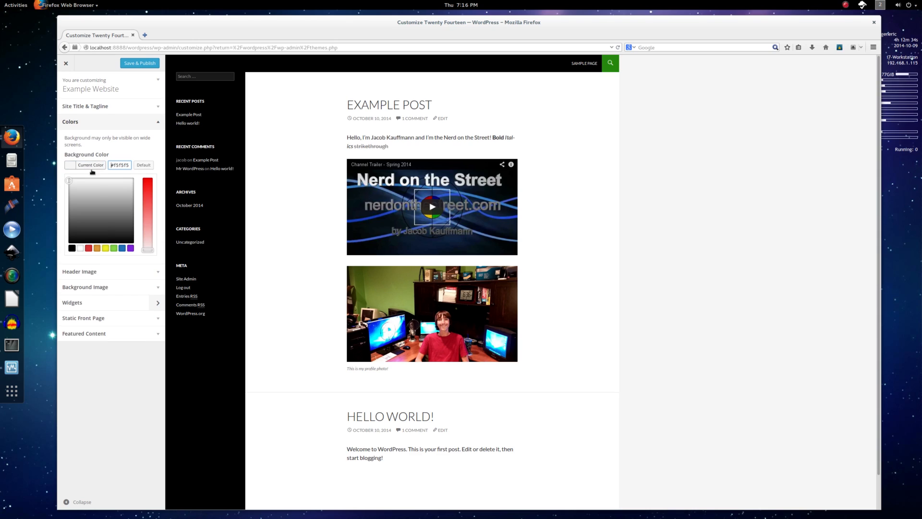
pyautogui.moveTo(96, 195); pyautogui.dragTo(121, 238)
pyautogui.click(122, 248)
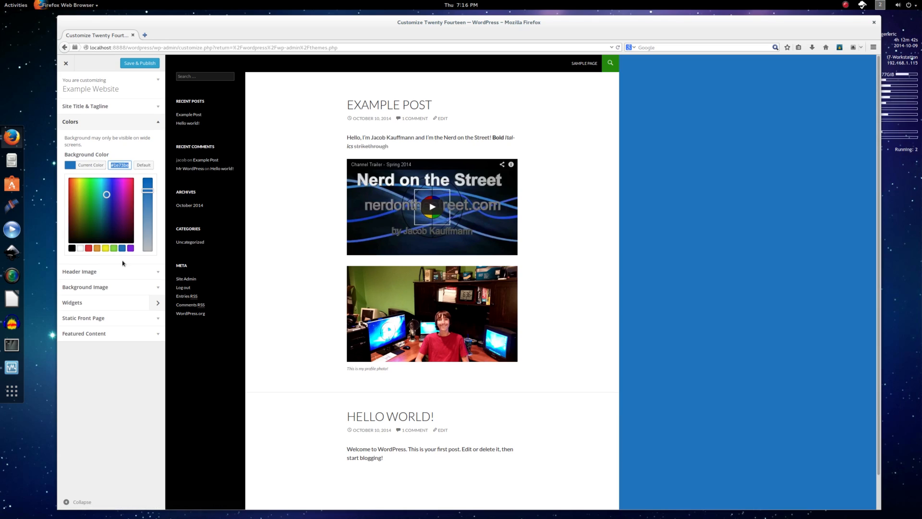
pyautogui.moveTo(116, 209); pyautogui.dragTo(111, 187)
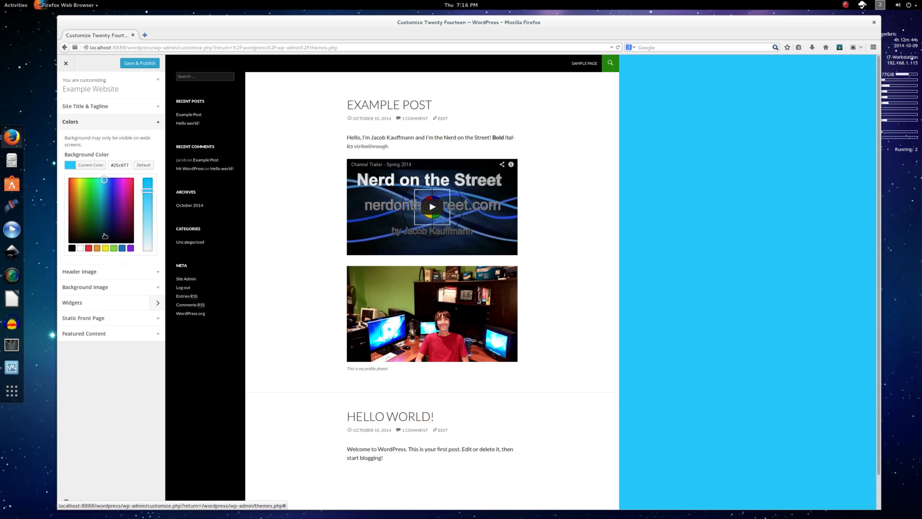
pyautogui.click(106, 272)
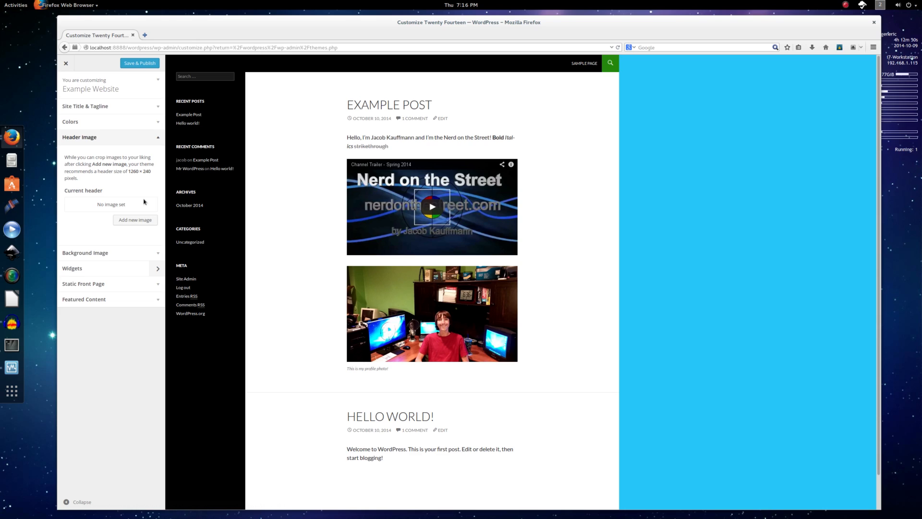
# In the Primary Sidebar widgets, move Search into second place and Meta into third.
pyautogui.click(133, 253)
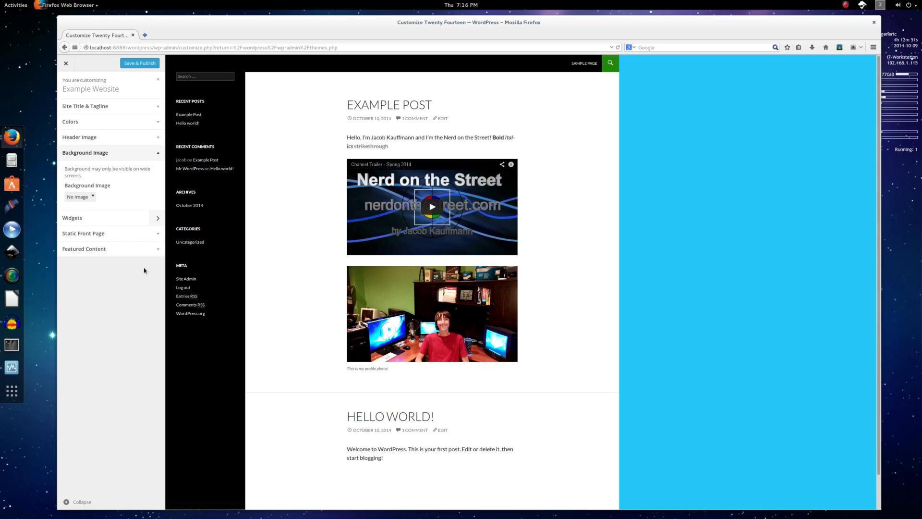
pyautogui.click(103, 219)
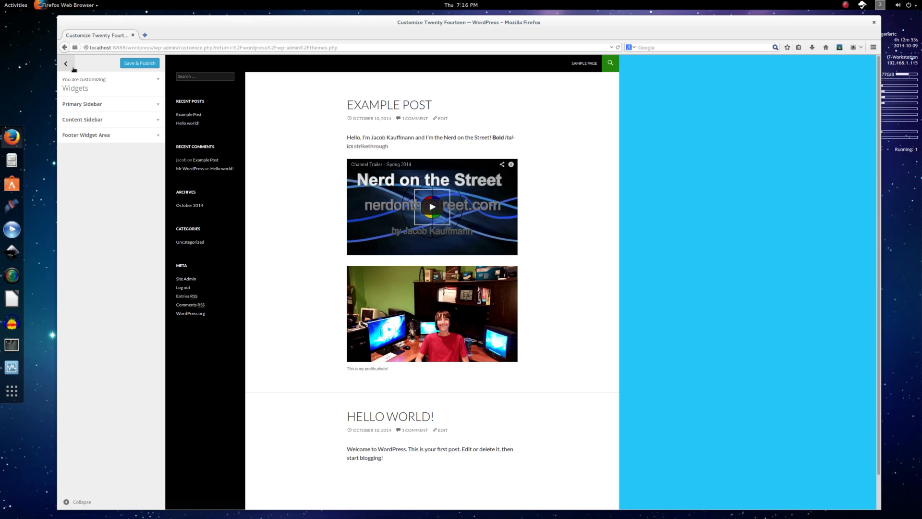
pyautogui.click(95, 104)
pyautogui.moveTo(144, 135); pyautogui.dragTo(104, 155)
pyautogui.click(104, 153)
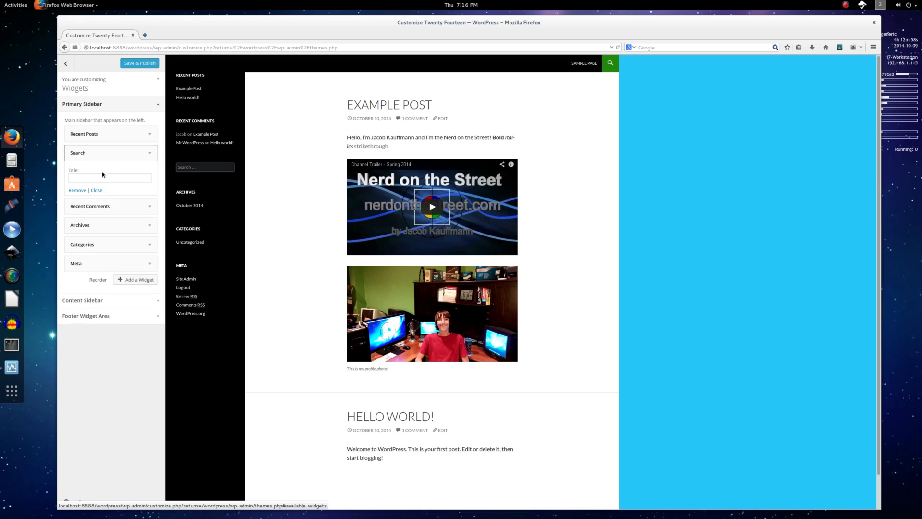
pyautogui.moveTo(98, 260); pyautogui.dragTo(114, 174)
pyautogui.click(114, 173)
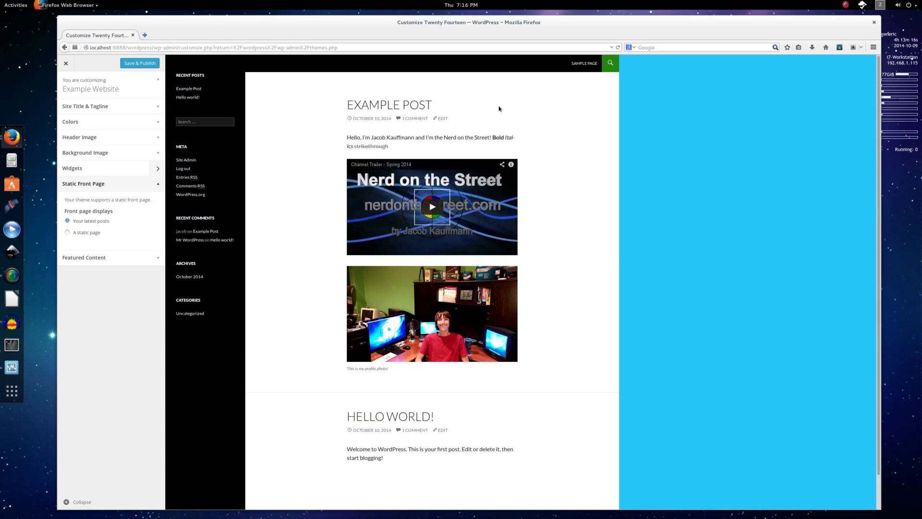
# Pick A static page, view the front page list without choosing one, then expand and collapse Featured Content.
pyautogui.scroll(-1, 300, 231)
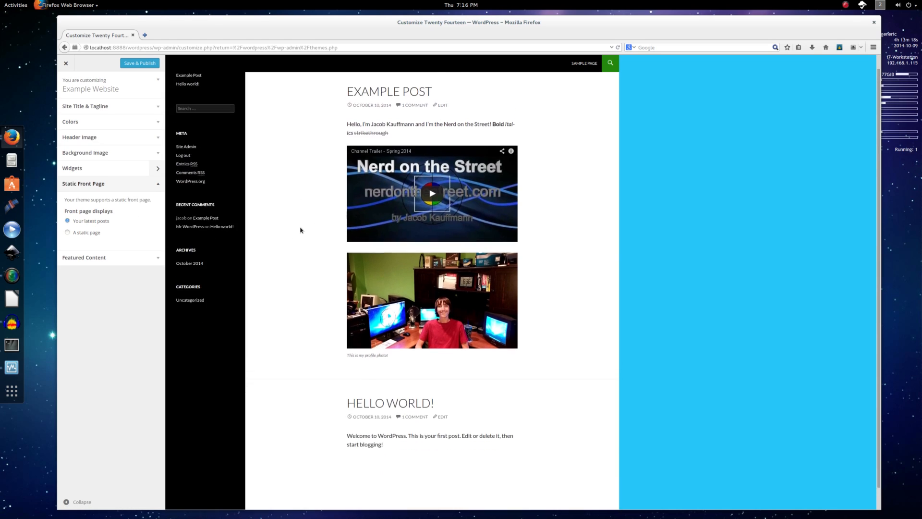
pyautogui.scroll(1, 301, 230)
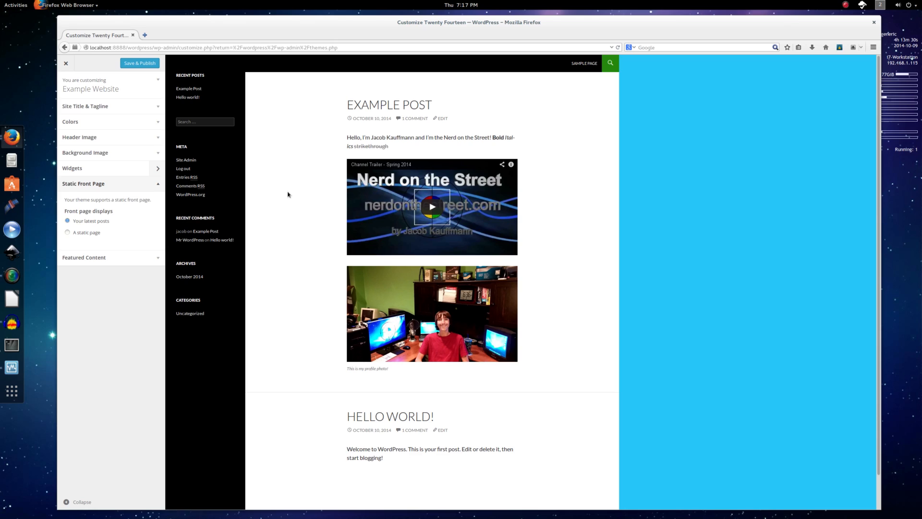
pyautogui.click(82, 234)
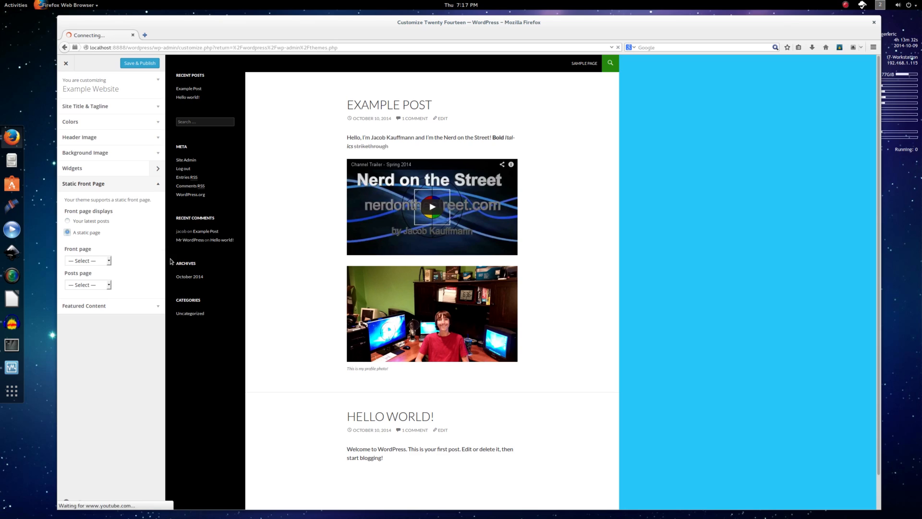
pyautogui.click(102, 262)
pyautogui.click(99, 269)
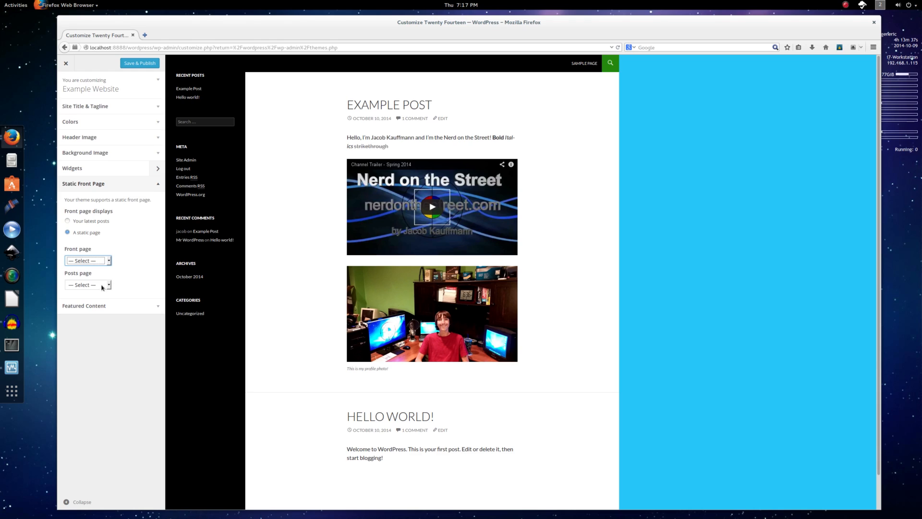
pyautogui.click(137, 308)
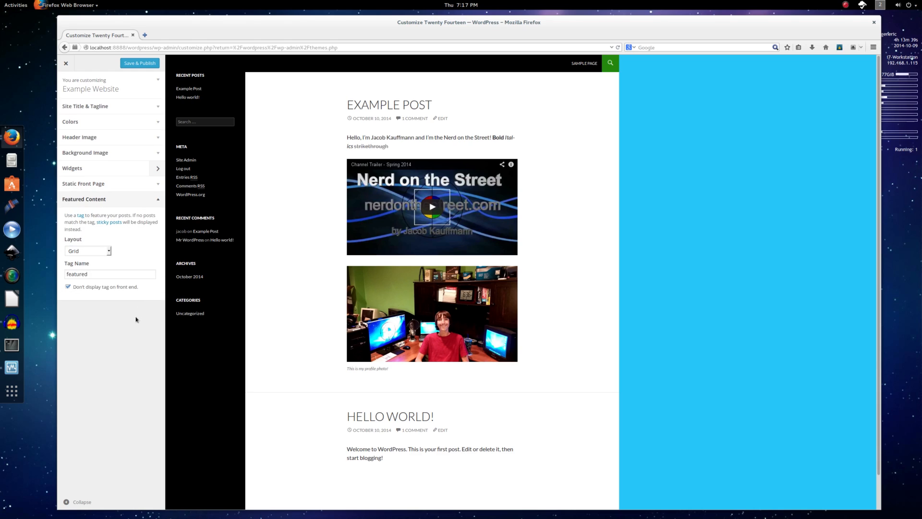
pyautogui.click(125, 195)
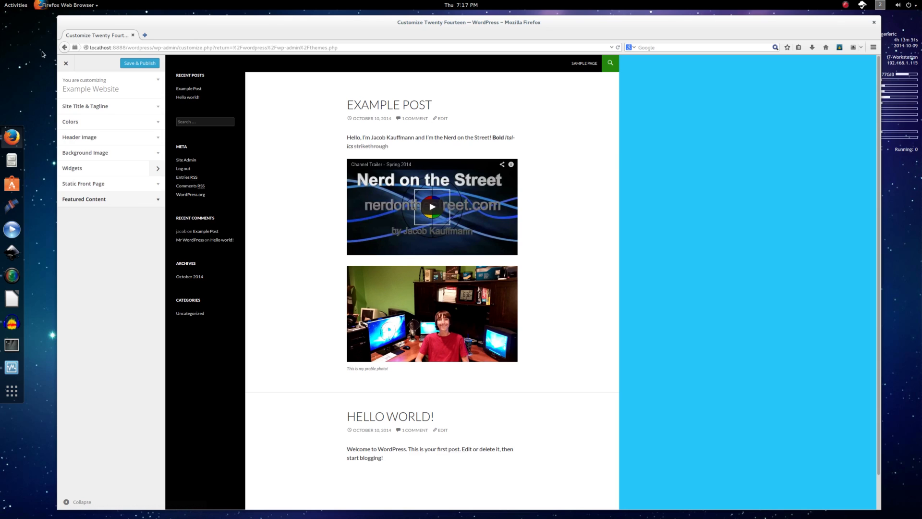
# Save & Publish the customizer changes, exit to the themes page, and close the live site tab.
pyautogui.click(143, 63)
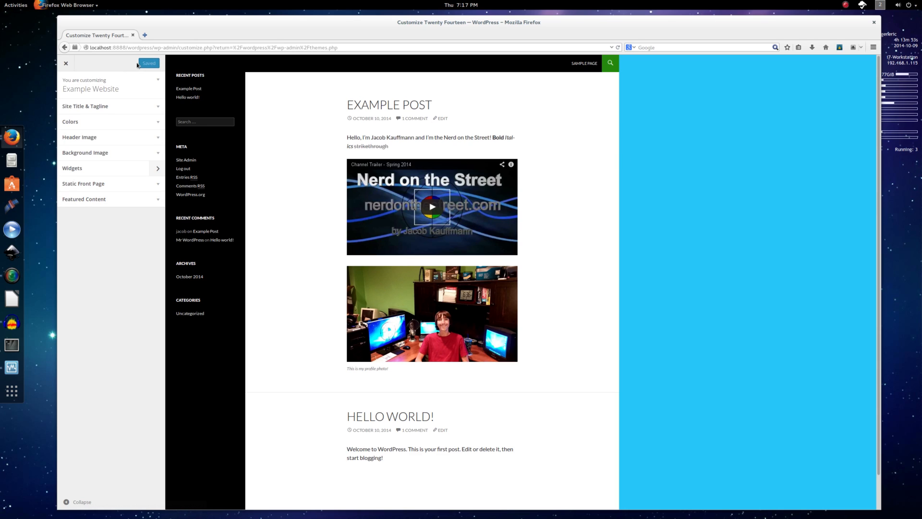
pyautogui.click(64, 63)
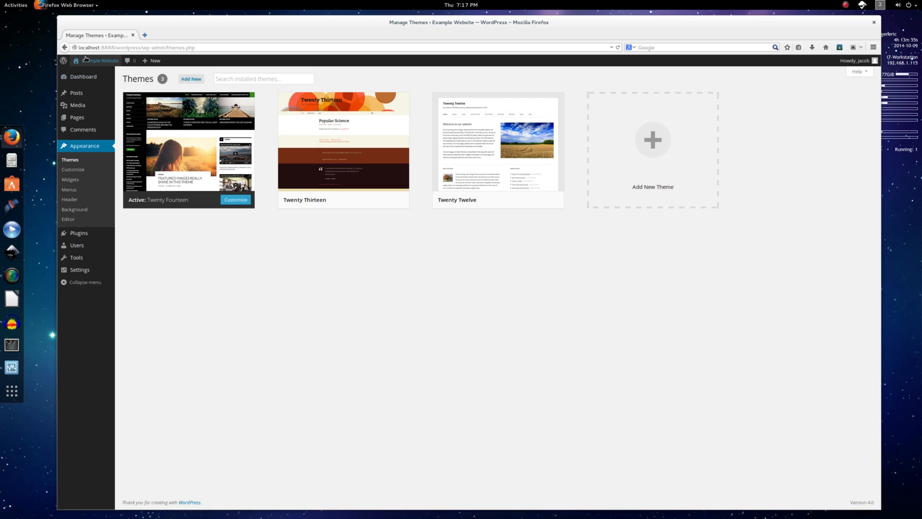
pyautogui.click(163, 35)
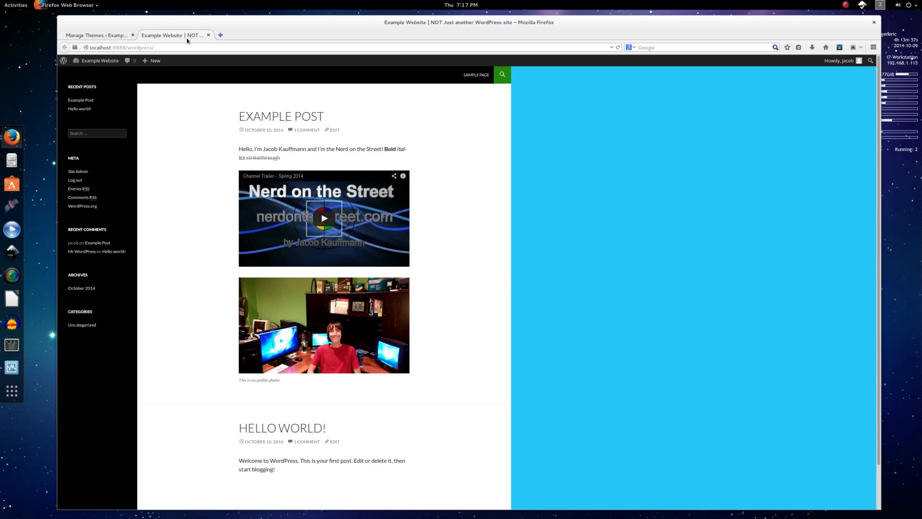
pyautogui.click(190, 36)
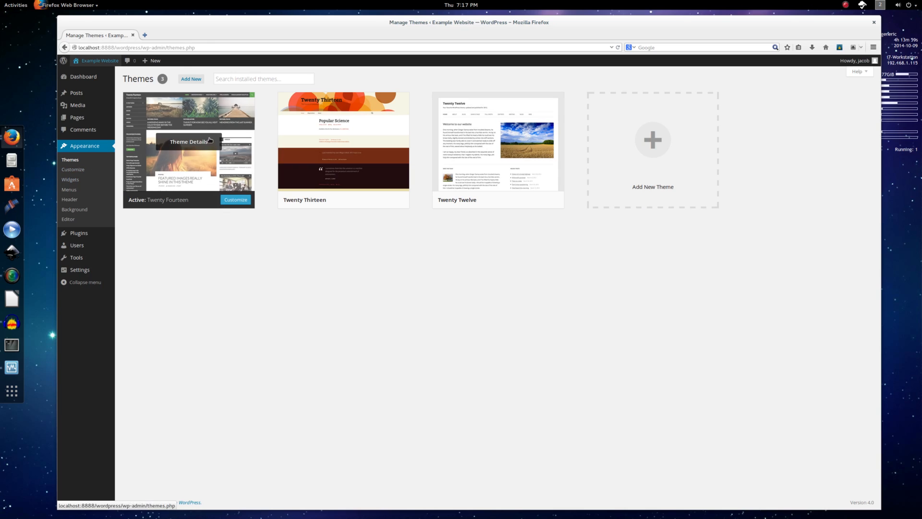
# Go to Add Themes and scroll through featured themes such as Dynamic News Lite and Moesia.
pyautogui.click(197, 84)
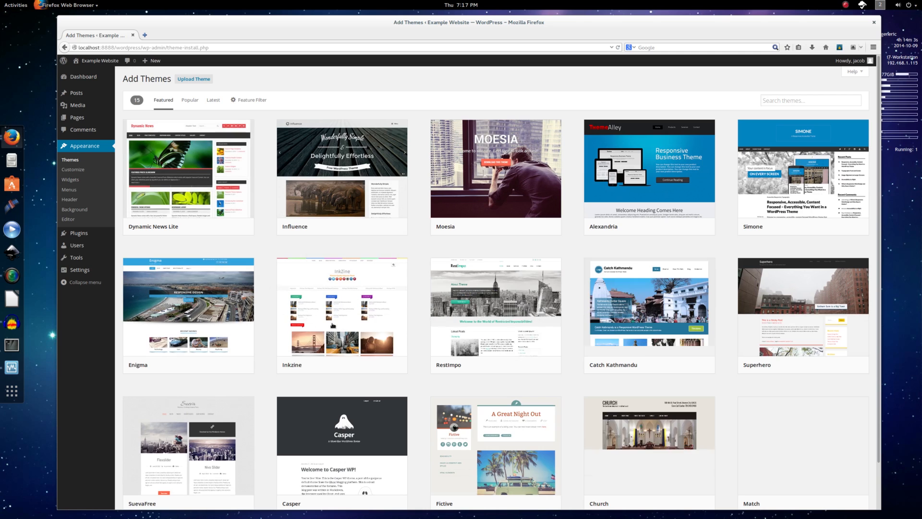
pyautogui.scroll(-2, 456, 357)
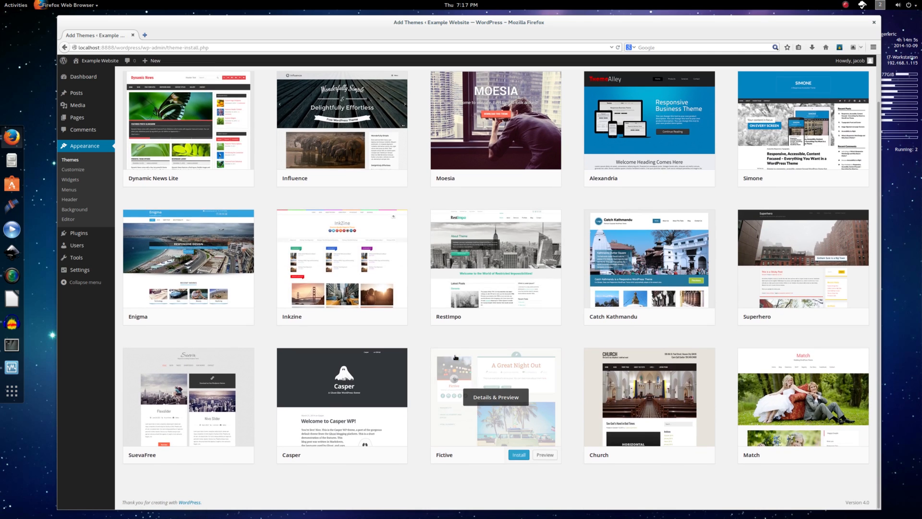
pyautogui.scroll(2, 455, 357)
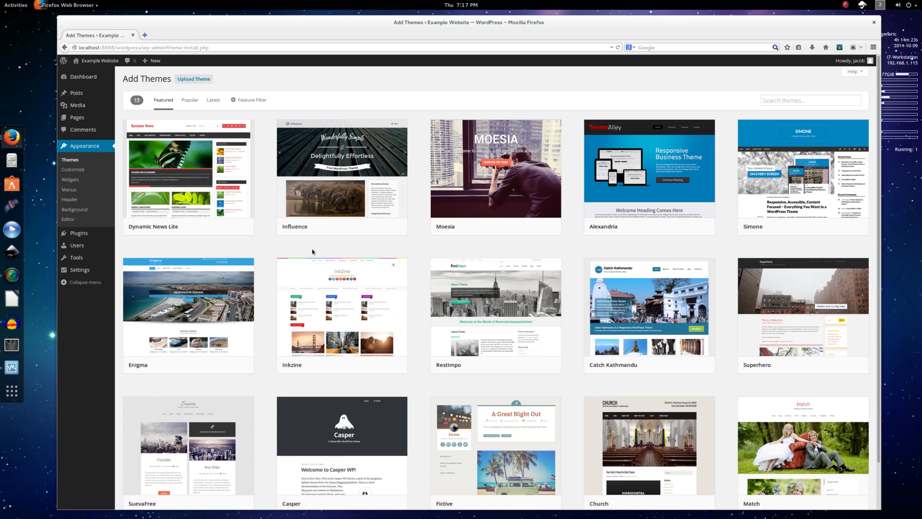
pyautogui.moveTo(192, 204)
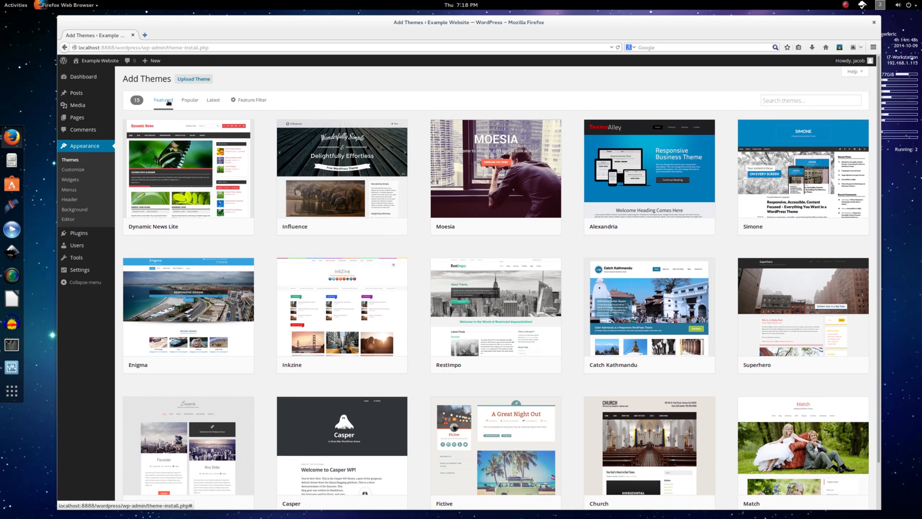
# Scroll through the Popular themes list.
pyautogui.click(189, 101)
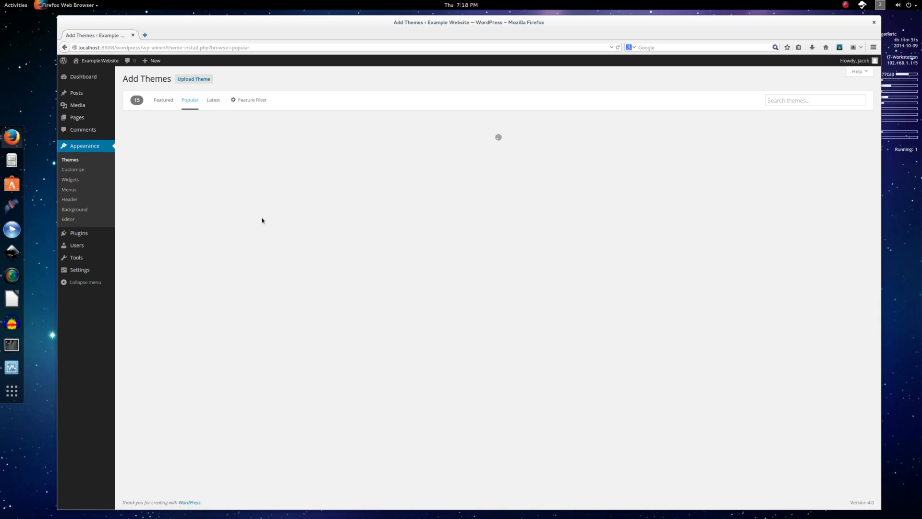
pyautogui.scroll(-5, 412, 313)
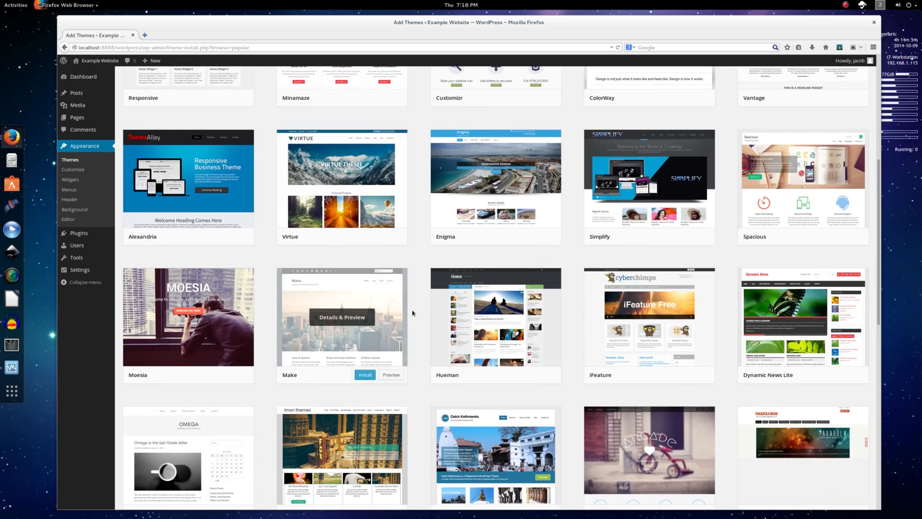
pyautogui.scroll(-5, 412, 314)
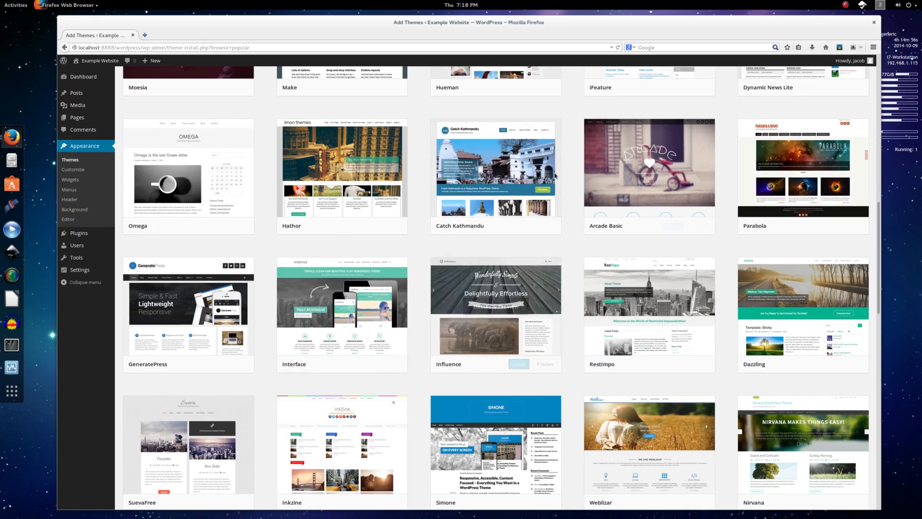
pyautogui.scroll(-2, 414, 313)
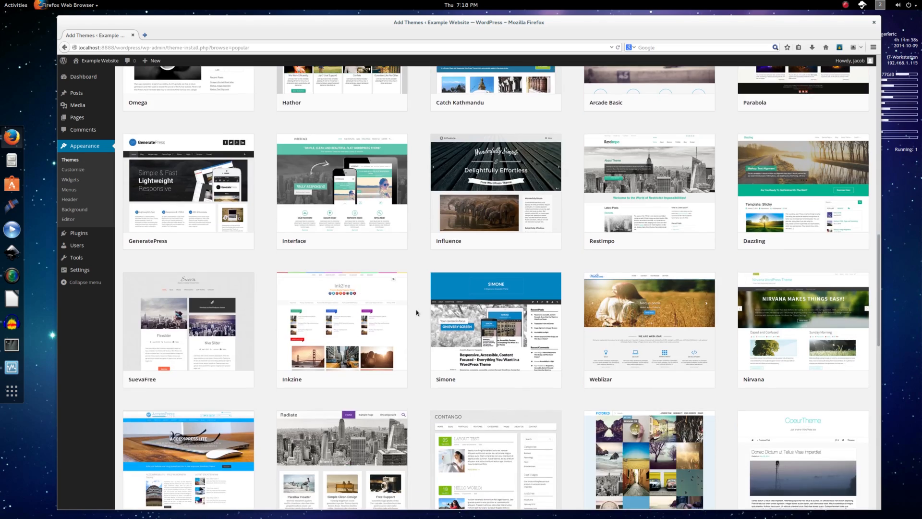
pyautogui.scroll(12, 416, 313)
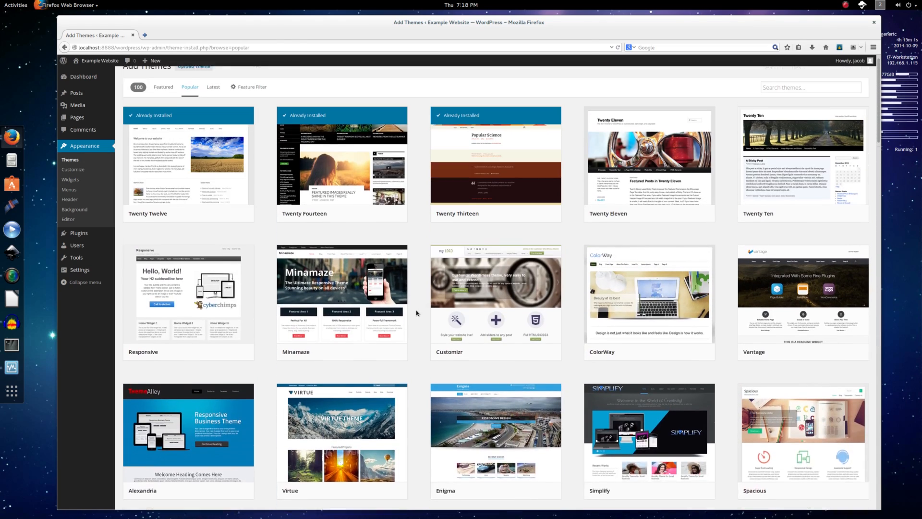
# Switch to the Latest themes and scroll down to the First theme card.
pyautogui.click(213, 100)
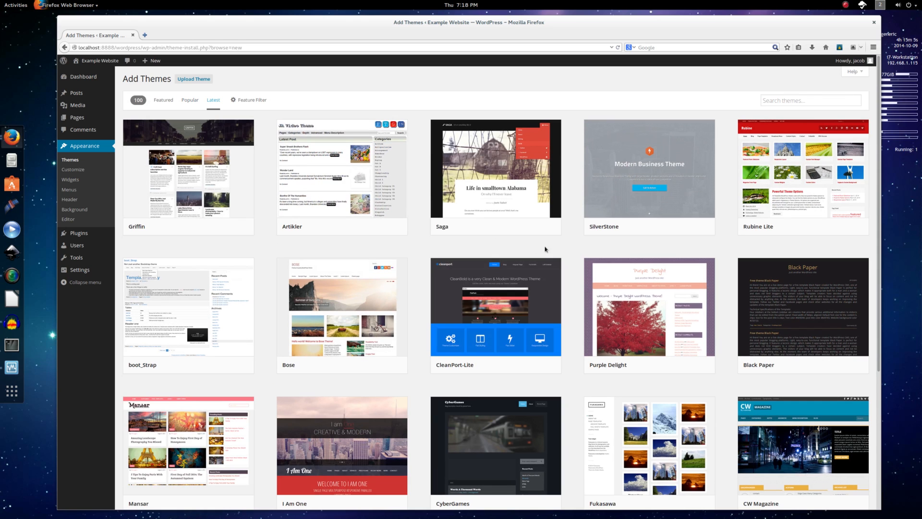
pyautogui.scroll(-7, 575, 356)
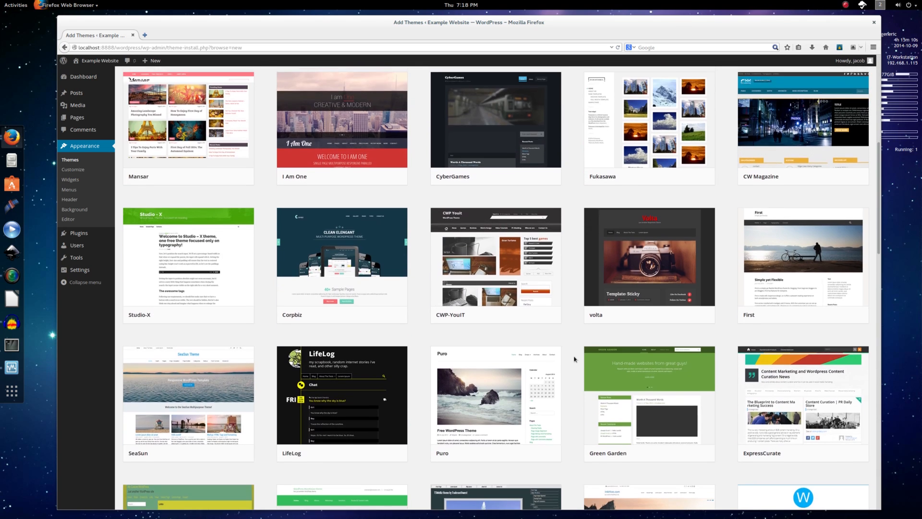
pyautogui.scroll(-2, 575, 359)
pyautogui.scroll(-1, 574, 358)
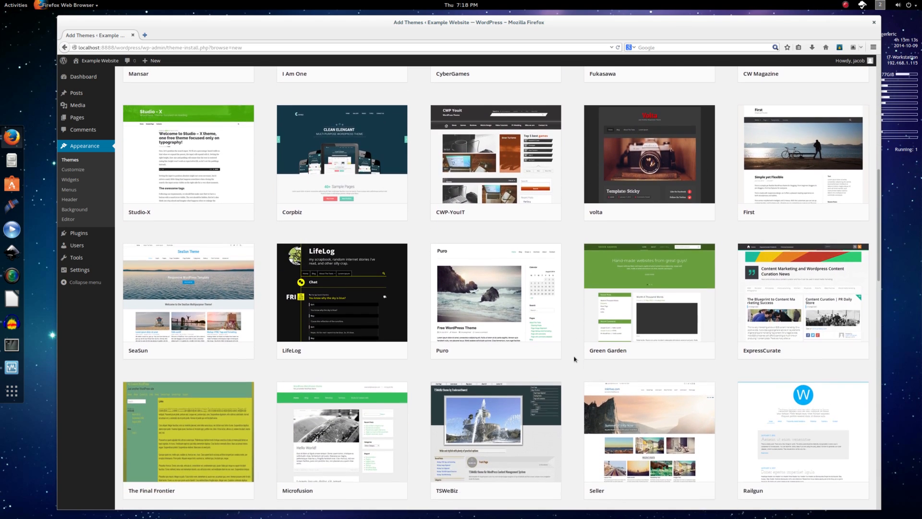
pyautogui.scroll(1, 575, 359)
pyautogui.moveTo(787, 163)
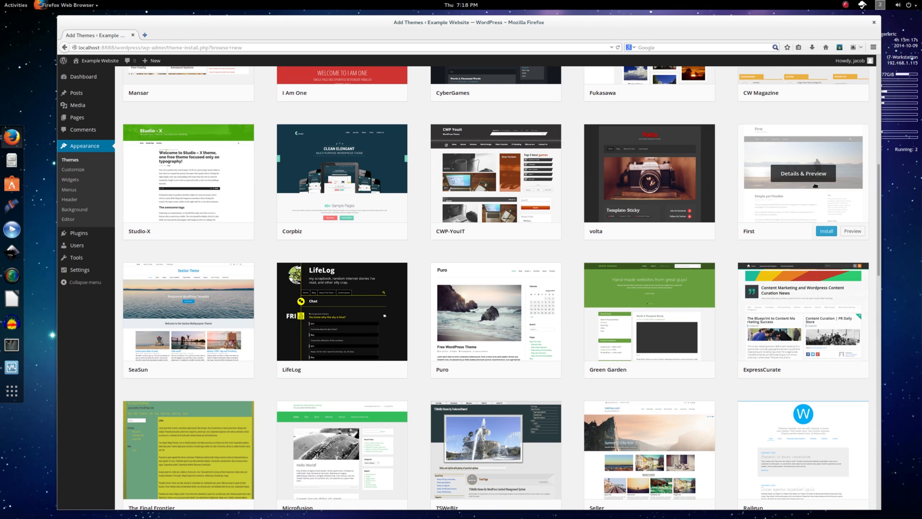
# Scroll through the First theme preview, jump back to [top], and start installing First 1.5.0.
pyautogui.click(841, 230)
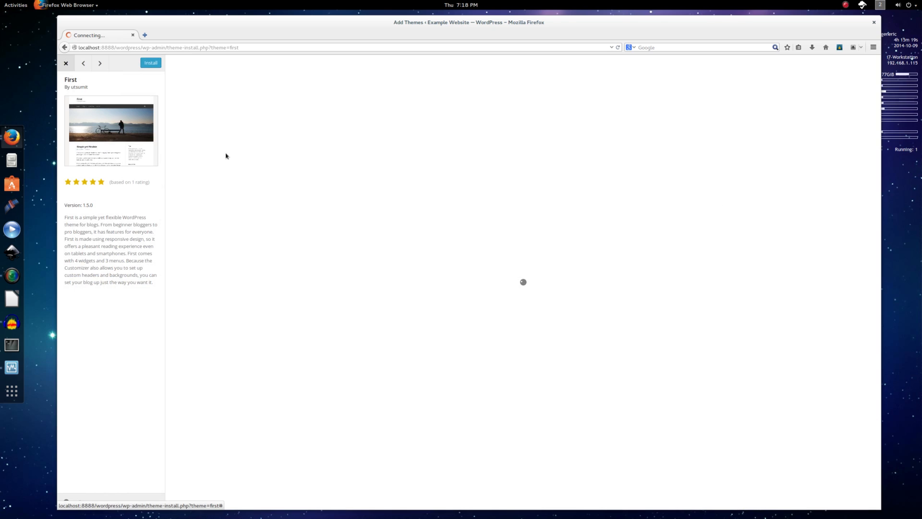
pyautogui.scroll(-5, 310, 352)
pyautogui.scroll(4, 305, 343)
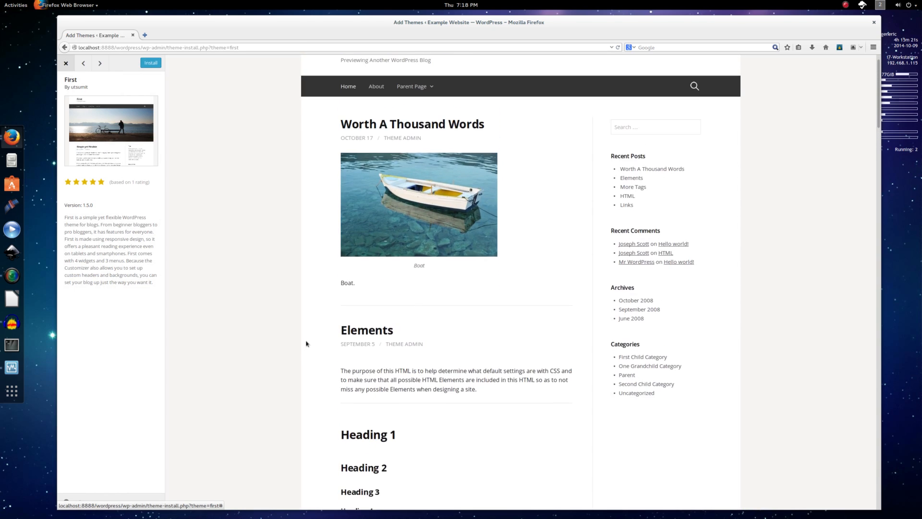
pyautogui.scroll(-11, 306, 343)
pyautogui.scroll(7, 370, 327)
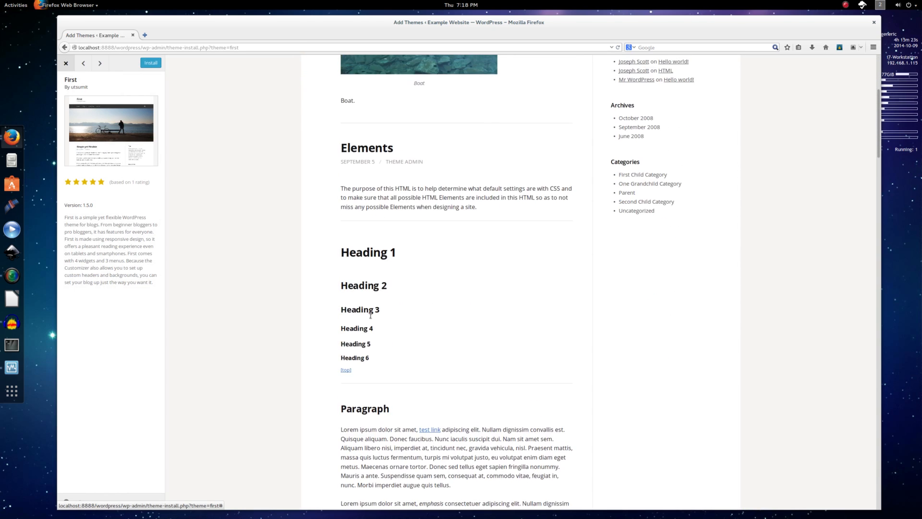
pyautogui.scroll(-5, 362, 354)
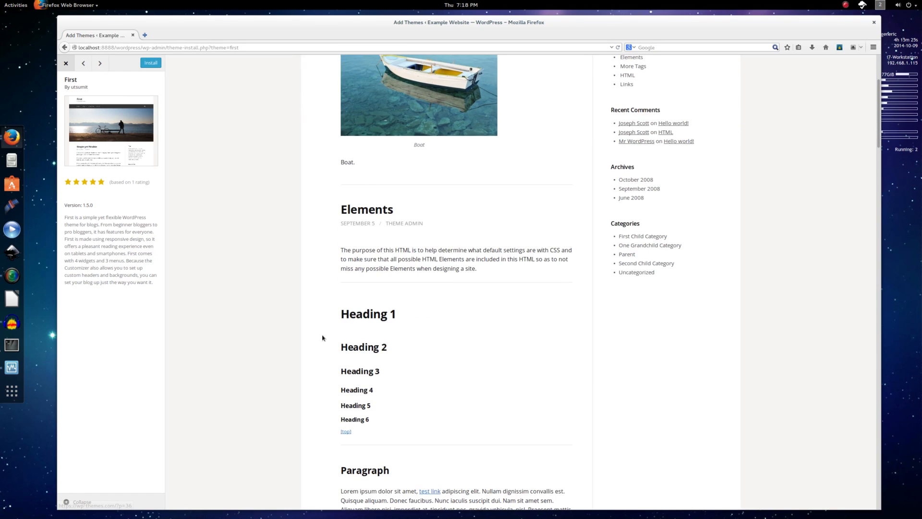
pyautogui.scroll(-5, 323, 336)
pyautogui.scroll(-4, 393, 311)
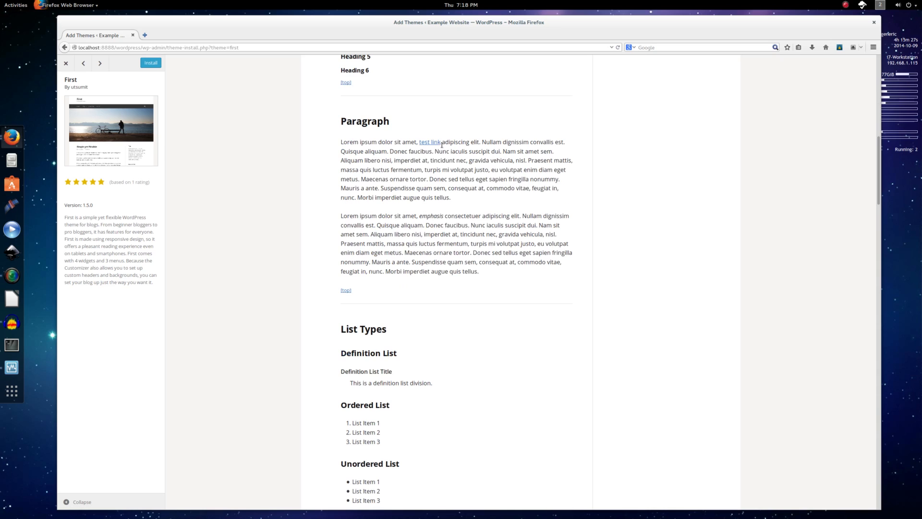
pyautogui.scroll(-4, 370, 294)
pyautogui.click(346, 335)
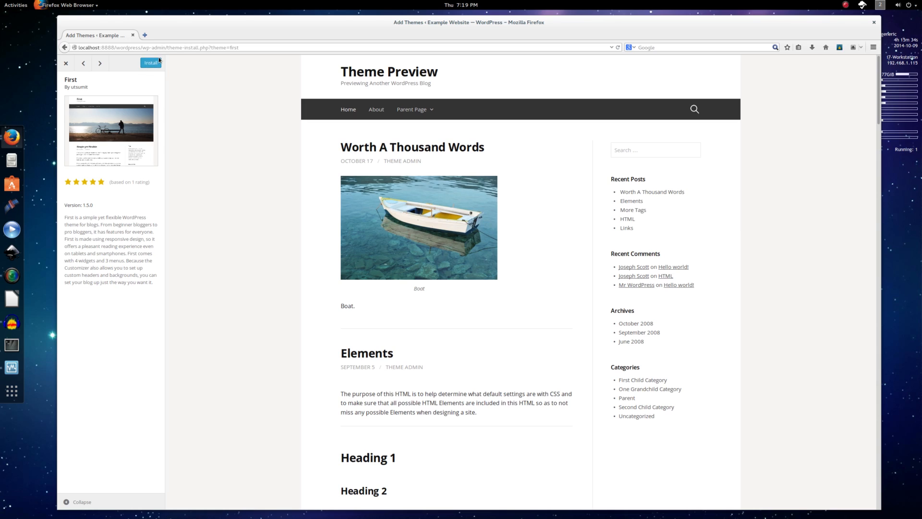
pyautogui.click(151, 63)
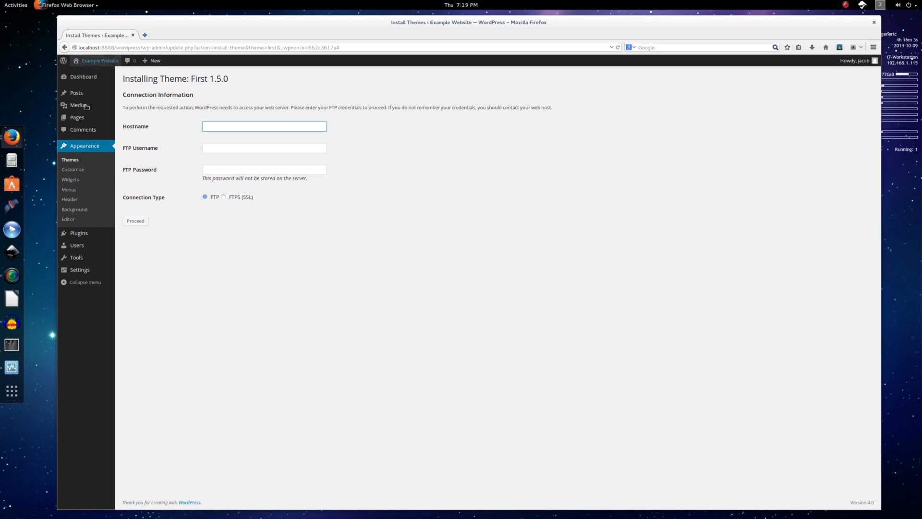
# Open Appearance > Themes in a new tab and switch to it.
pyautogui.middleClick(74, 161)
pyautogui.click(185, 36)
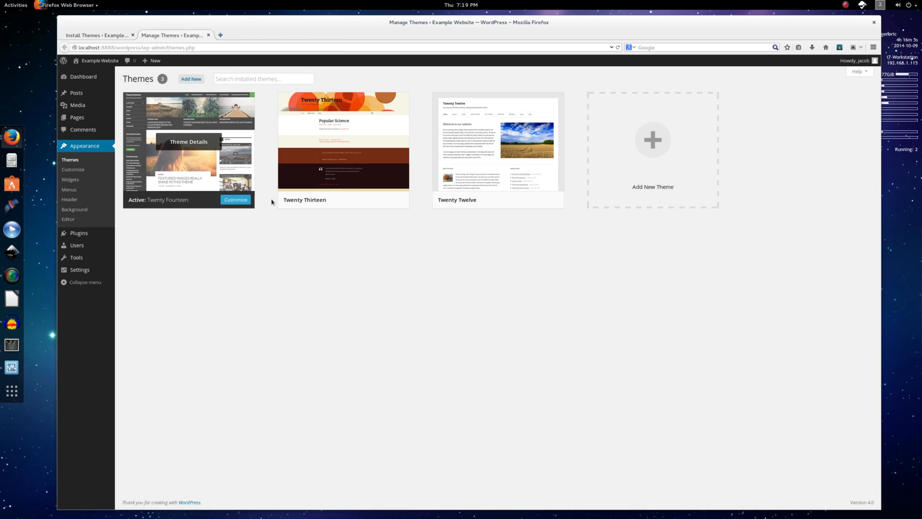
# Start installing Restimpo from Add New, close that tab, and return to Add Themes.
pyautogui.click(195, 81)
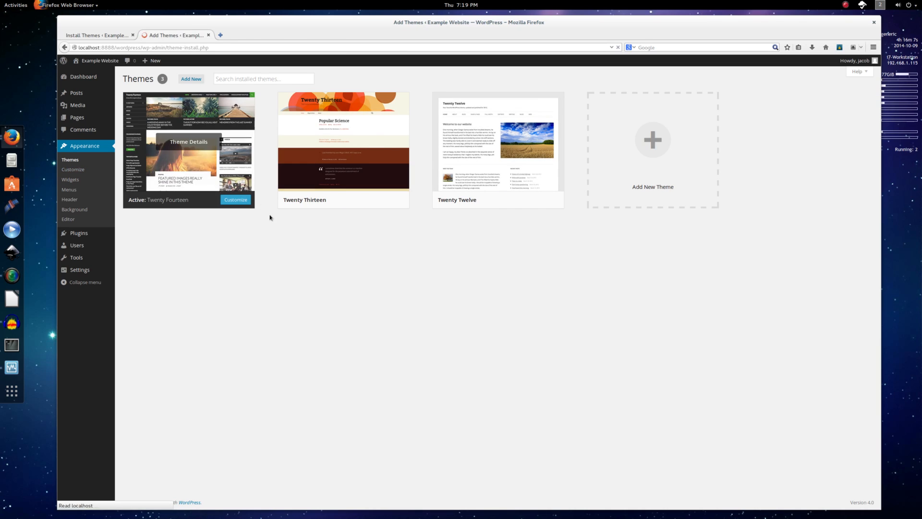
pyautogui.scroll(-2, 449, 295)
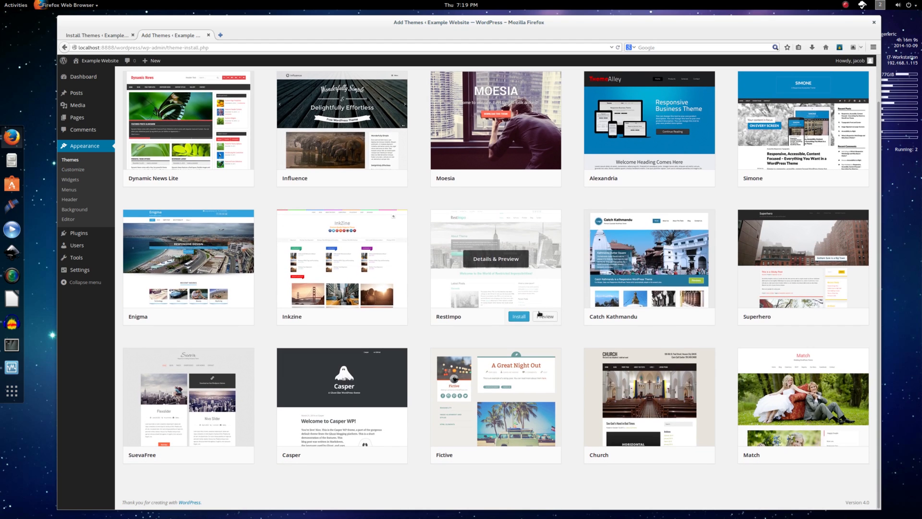
pyautogui.click(519, 317)
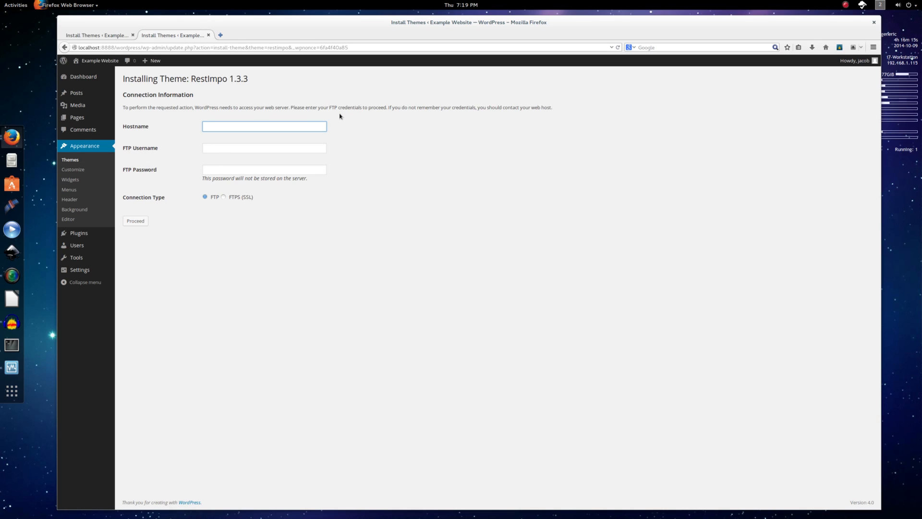
pyautogui.hotkey('ctrl', 'w')
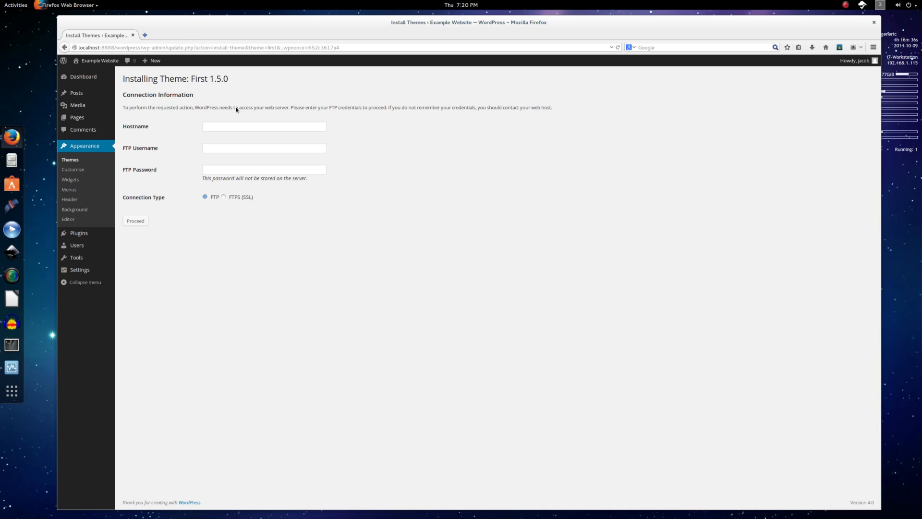
pyautogui.click(66, 47)
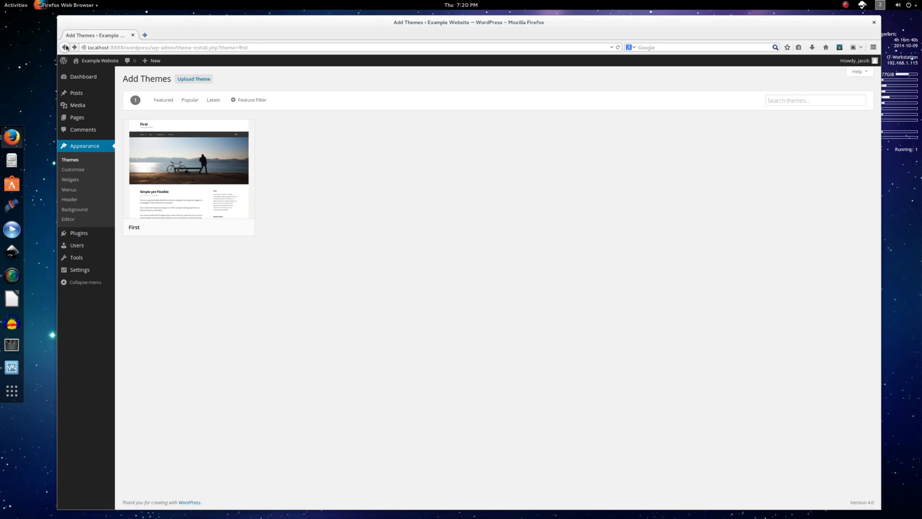
# Retry installing First, close the extra FTP-request install tab, and open First's details and preview.
pyautogui.moveTo(213, 166)
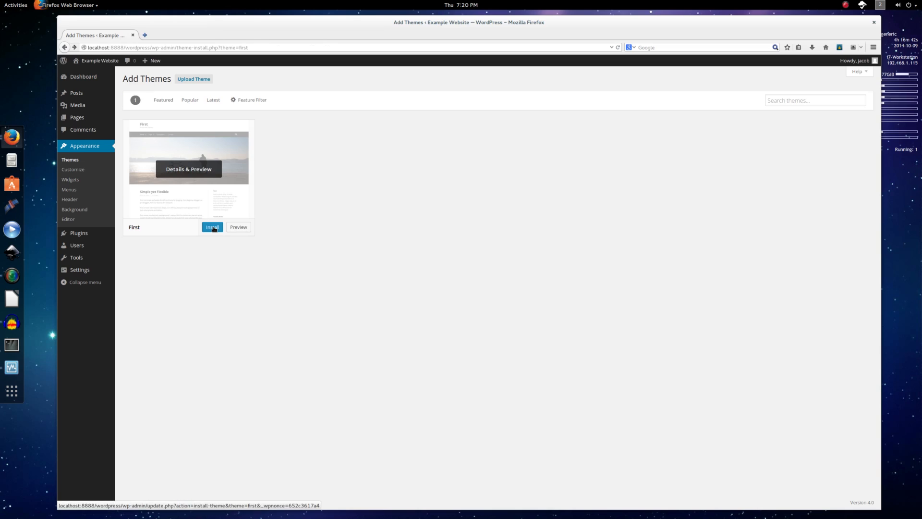
pyautogui.middleClick(215, 228)
pyautogui.click(167, 35)
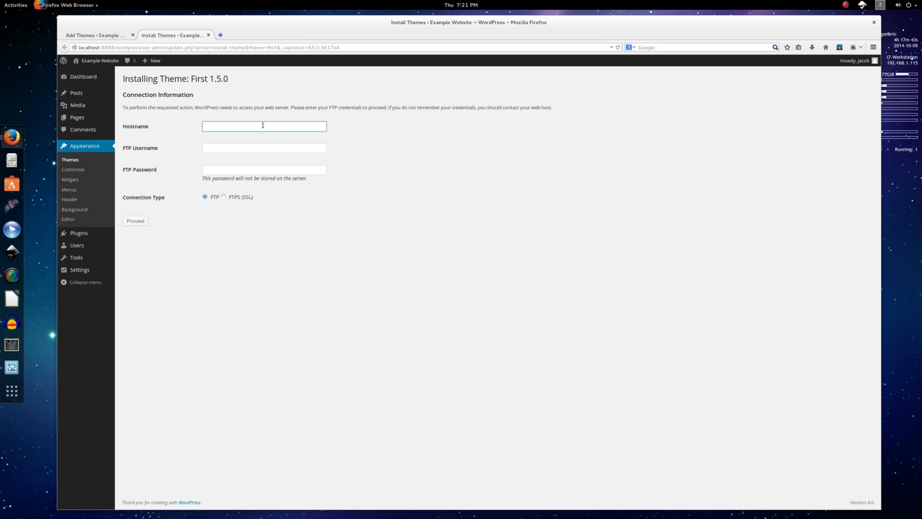
pyautogui.click(208, 36)
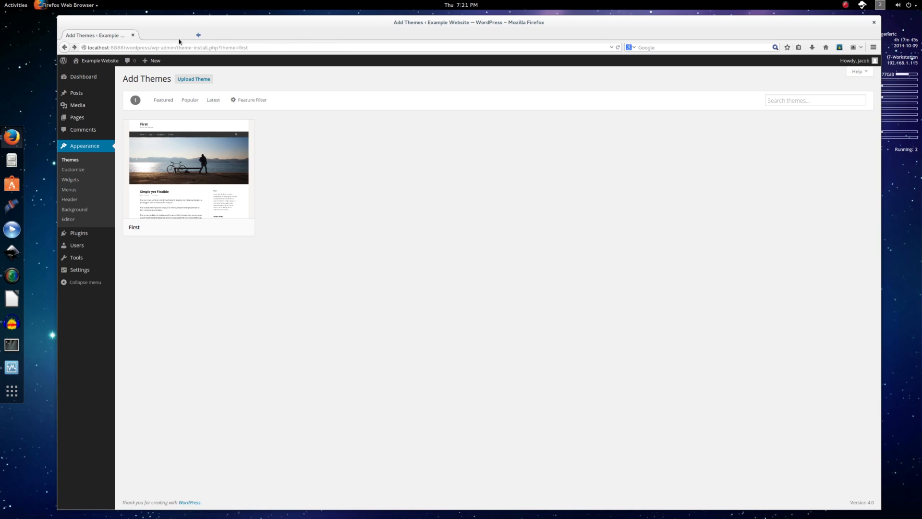
pyautogui.click(174, 164)
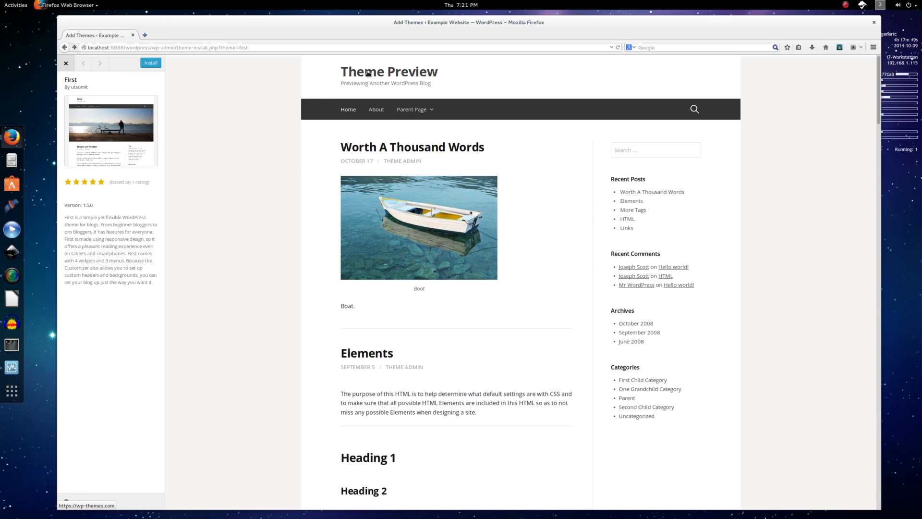
# Copy the theme name 'First' from the preview's title.
pyautogui.doubleClick(70, 79)
pyautogui.rightClick(71, 80)
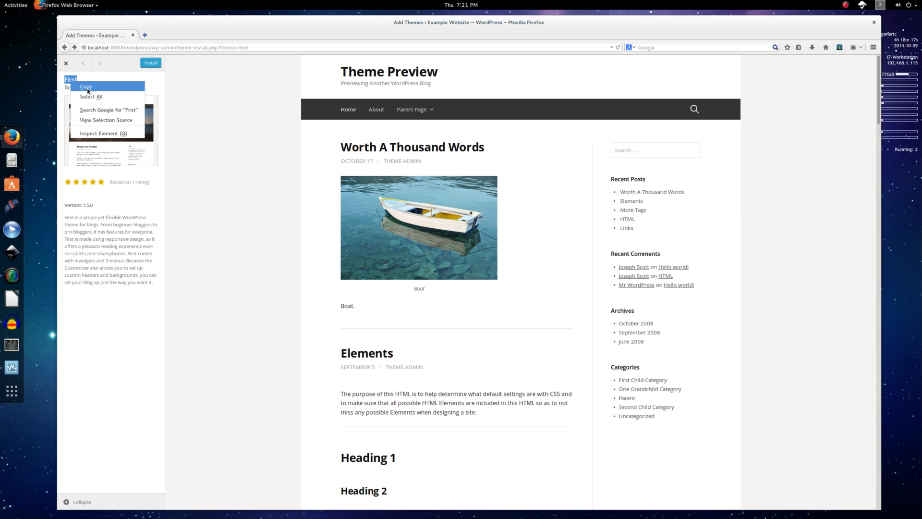
pyautogui.click(88, 87)
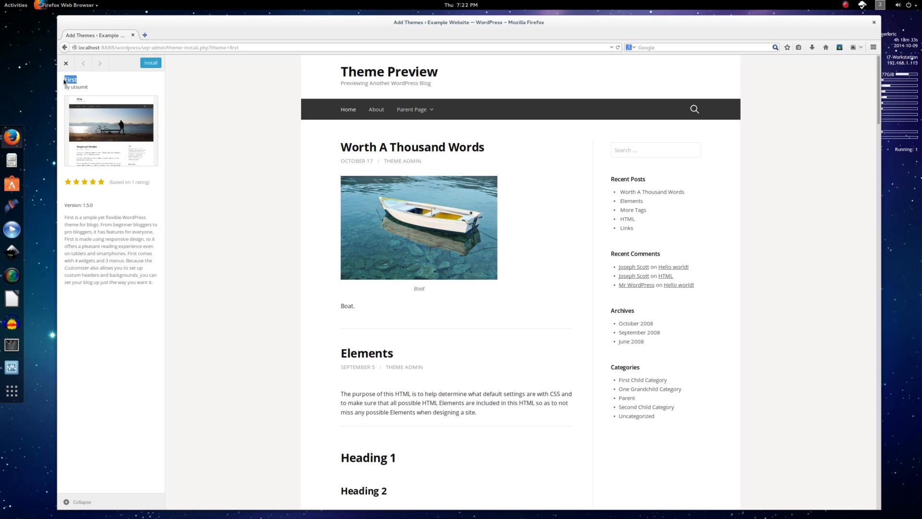
pyautogui.click(84, 83)
# Bring up the list of desktop workspaces from the top bar.
pyautogui.click(899, 5)
pyautogui.click(907, 5)
pyautogui.click(886, 5)
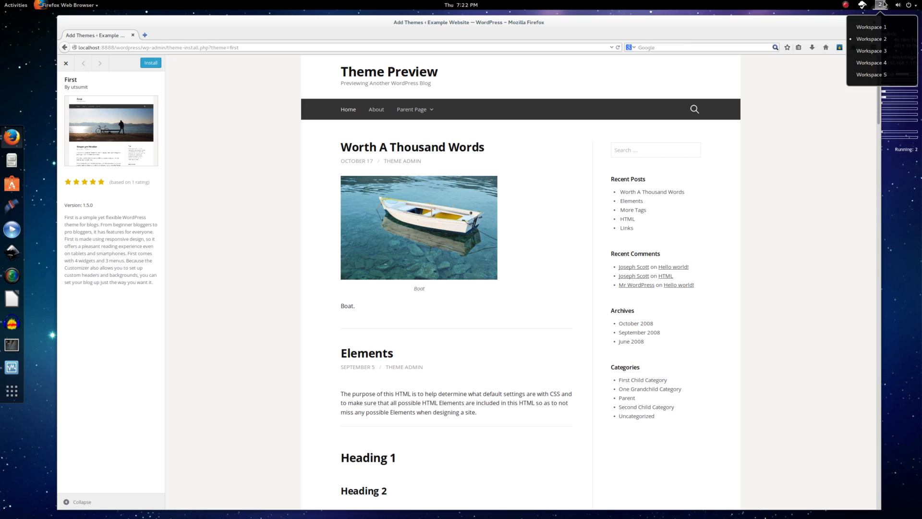
# Switch to the VM's workspace, log in with the password, close Archive Manager, and launch Firefox.
pyautogui.click(884, 52)
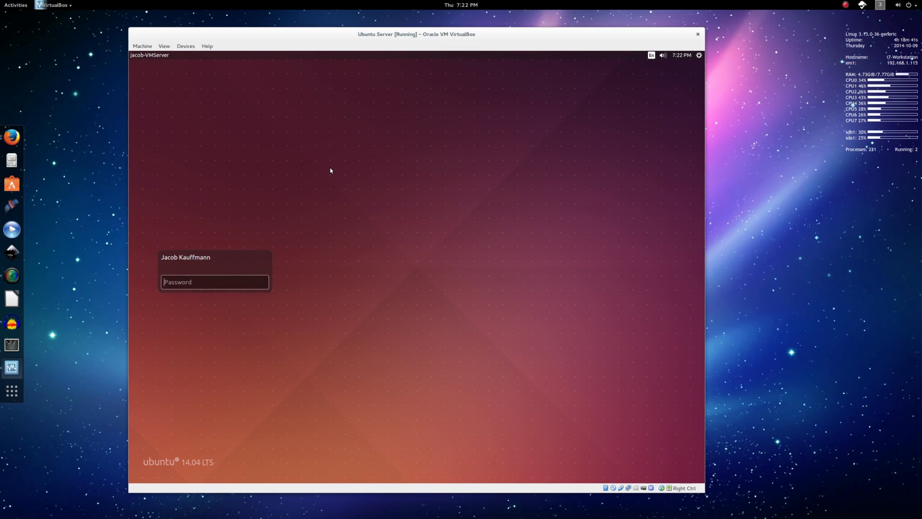
pyautogui.write('pass')
pyautogui.press('Return')
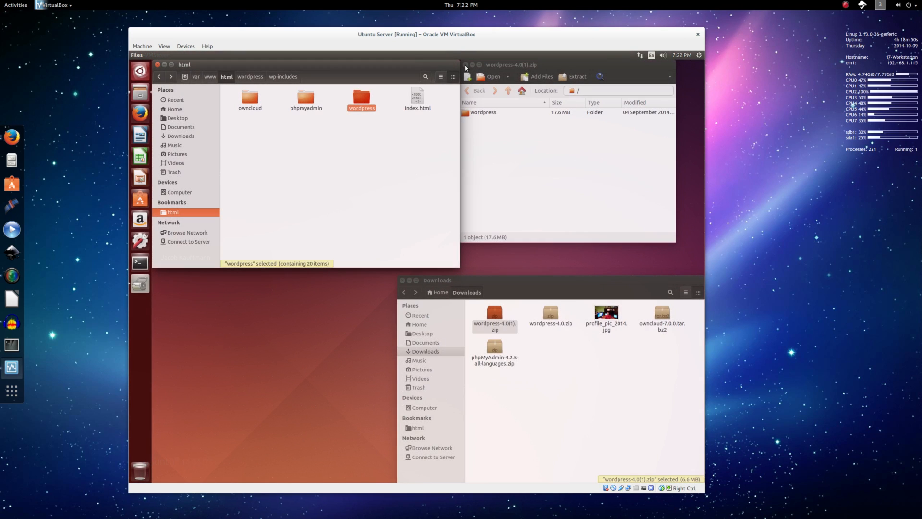
pyautogui.click(466, 65)
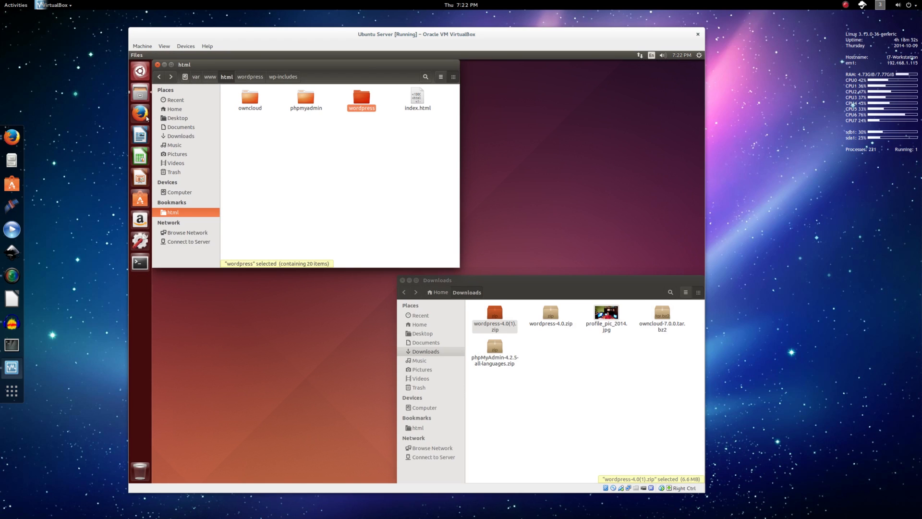
pyautogui.click(142, 113)
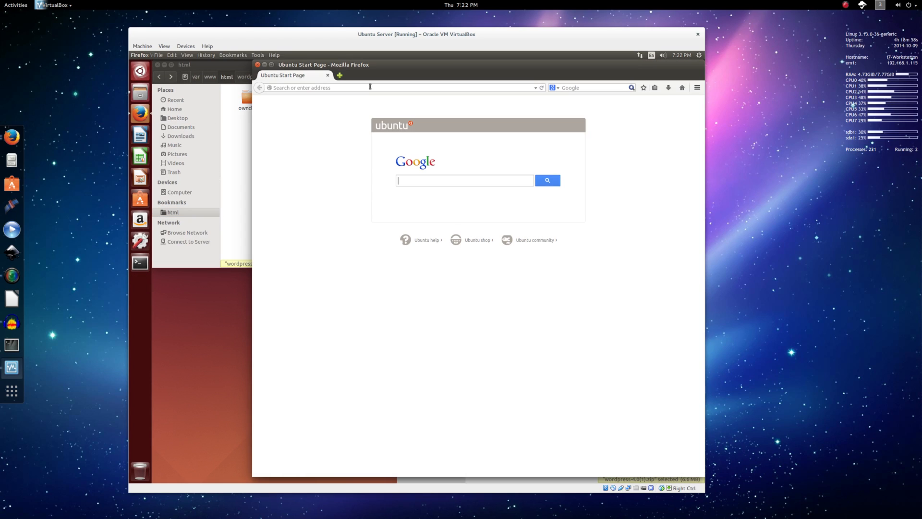
# Load wordpress.org and open its themes directory.
pyautogui.click(370, 87)
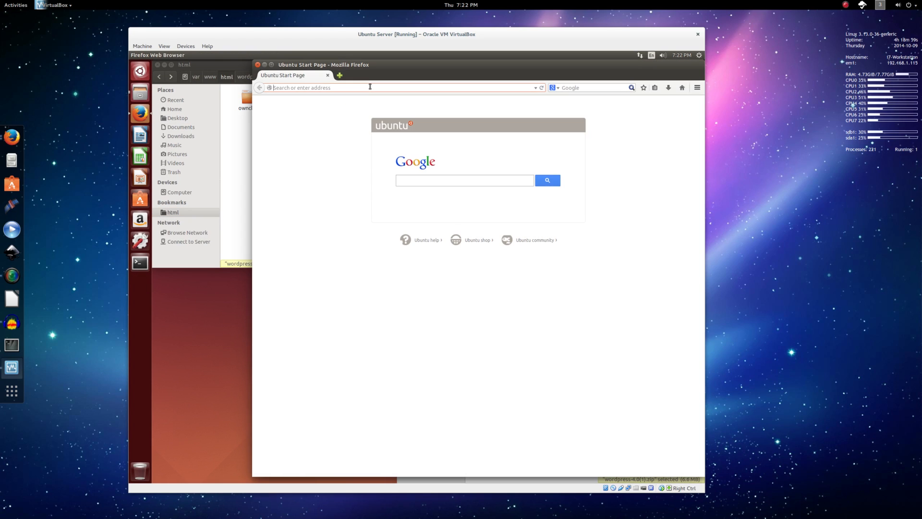
pyautogui.write('wordpress.org/')
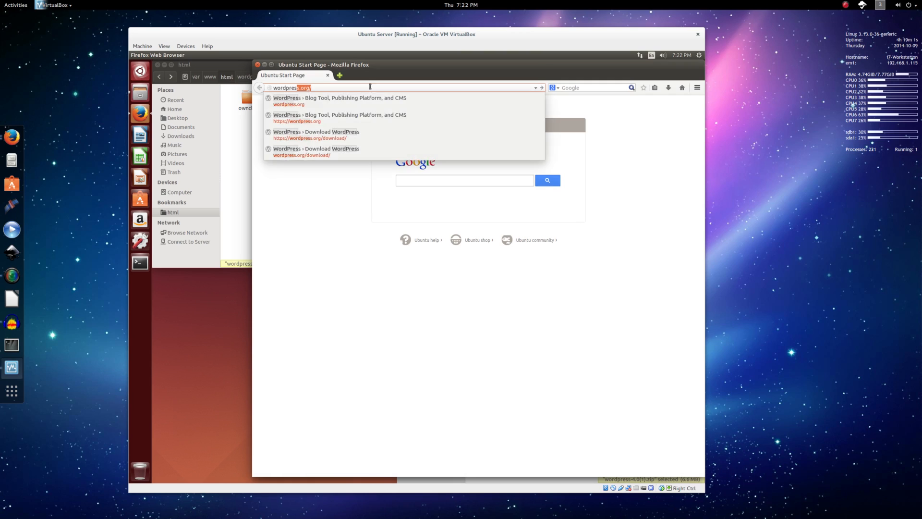
pyautogui.press('Return')
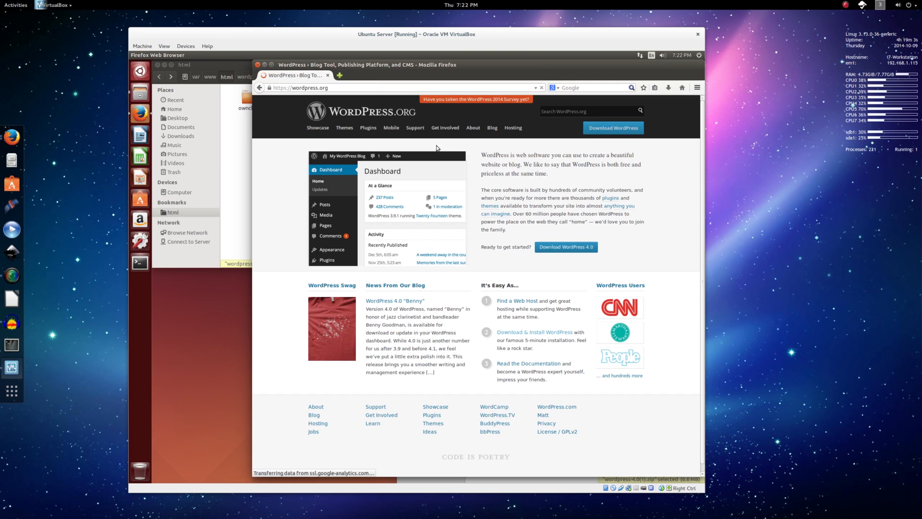
pyautogui.moveTo(426, 130)
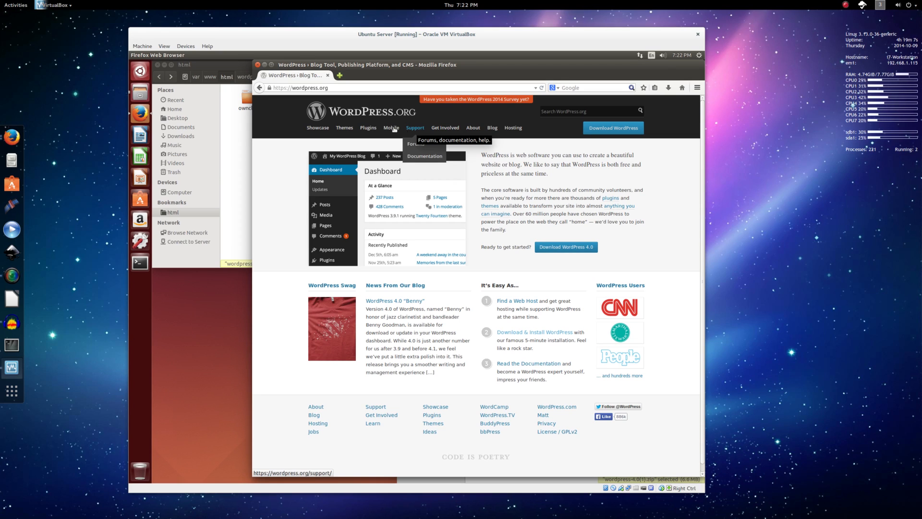
pyautogui.click(345, 128)
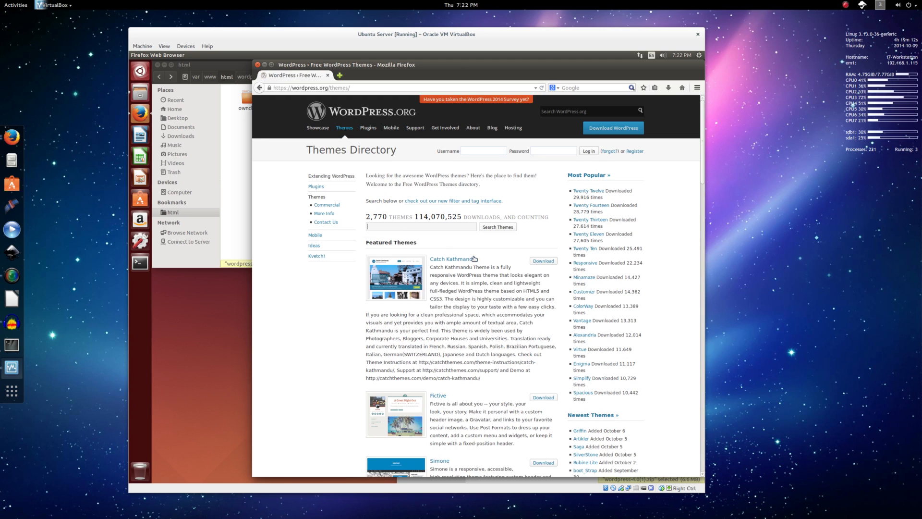
# Search the themes directory for First and open the First theme's page.
pyautogui.click(436, 229)
pyautogui.write('First')
pyautogui.press('Return')
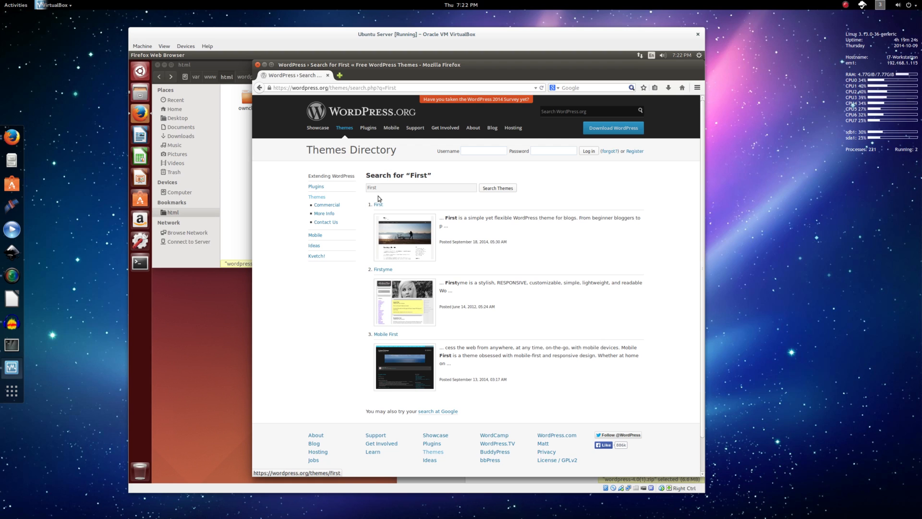
pyautogui.click(407, 224)
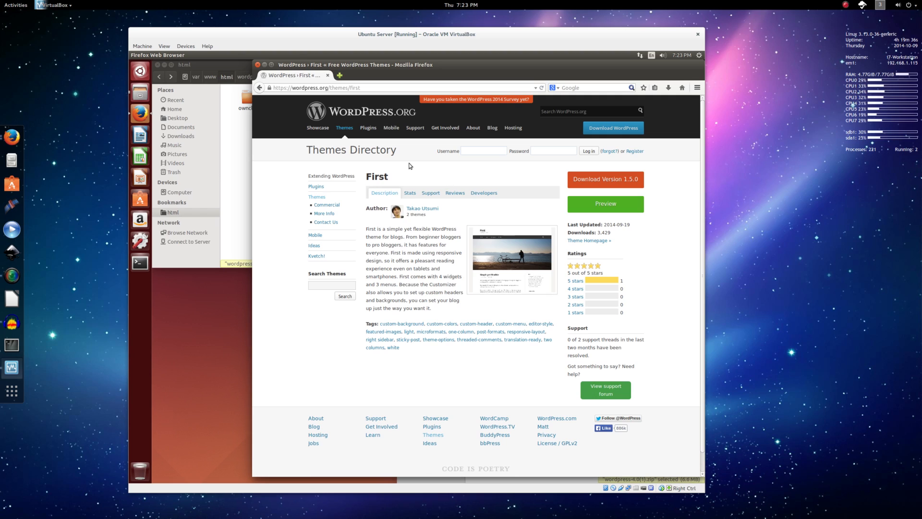
# Download First version 1.5.0, saving the zip file.
pyautogui.click(613, 184)
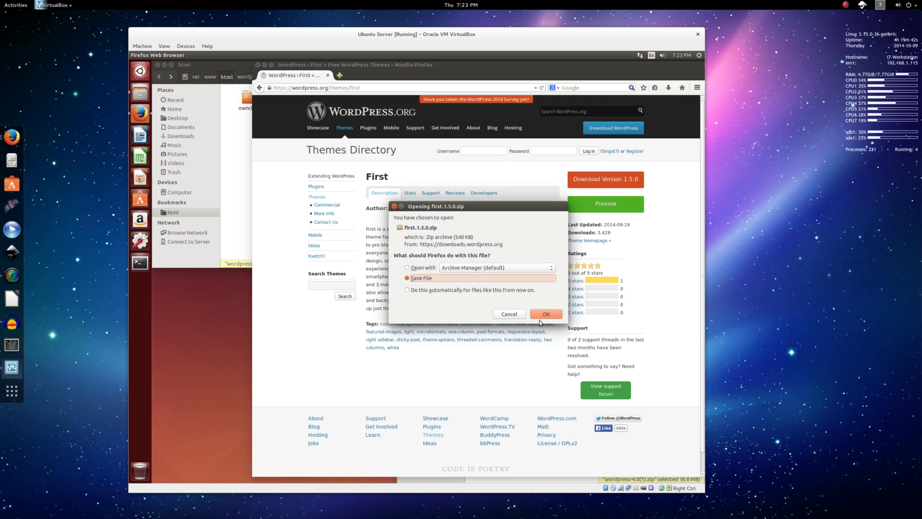
pyautogui.click(540, 313)
pyautogui.moveTo(365, 88); pyautogui.dragTo(349, 303)
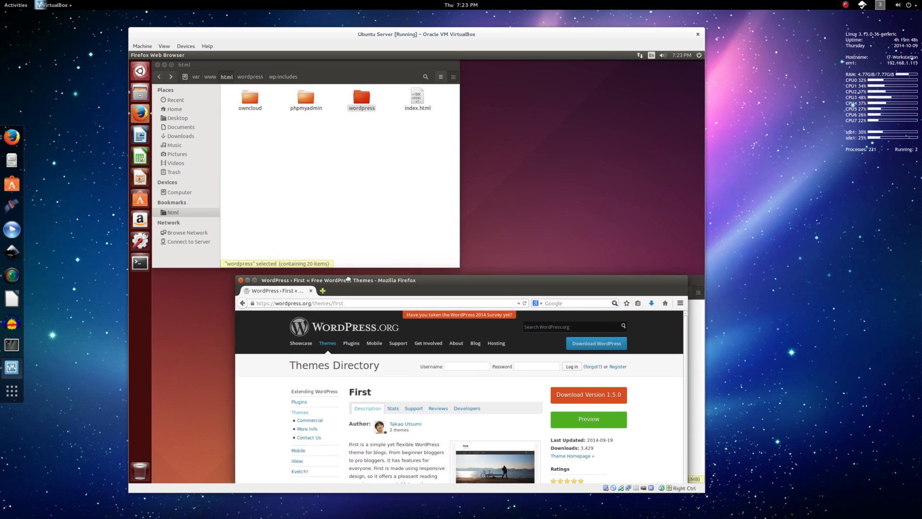
# Open the Downloads folder containing first.1.5.0.zip and close Firefox.
pyautogui.click(654, 304)
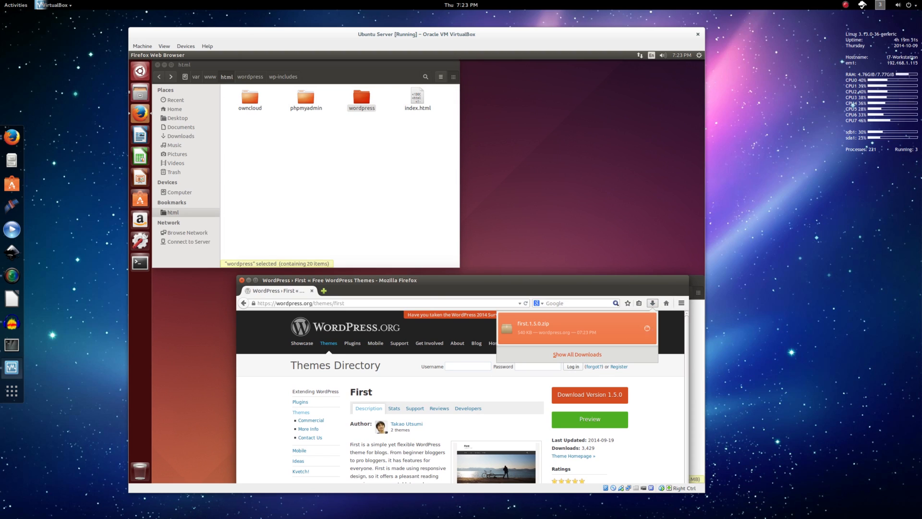
pyautogui.click(648, 328)
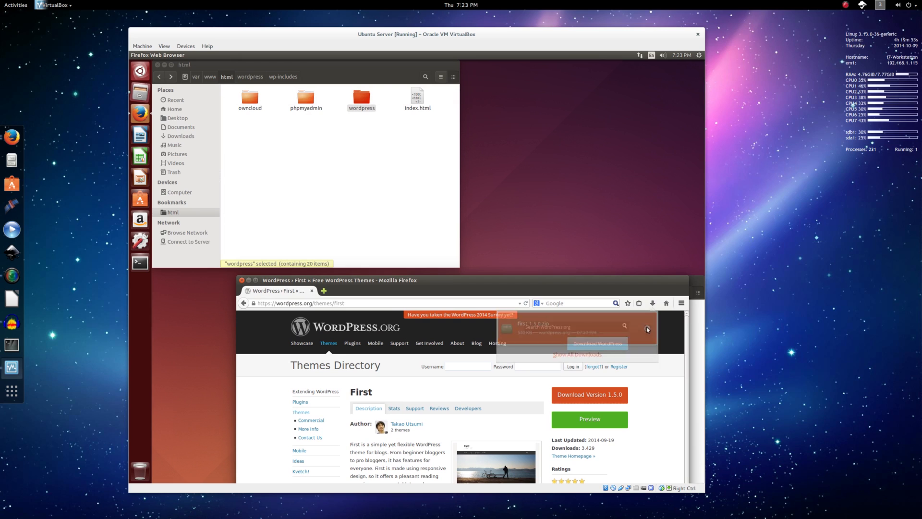
pyautogui.click(242, 281)
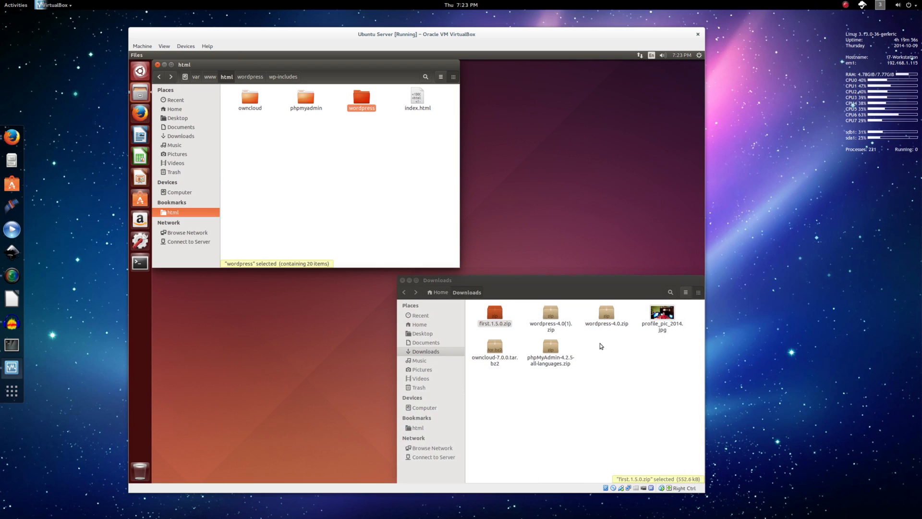
# Open first.1.5.0.zip and browse Files to wordpress/wp-content/themes.
pyautogui.doubleClick(500, 316)
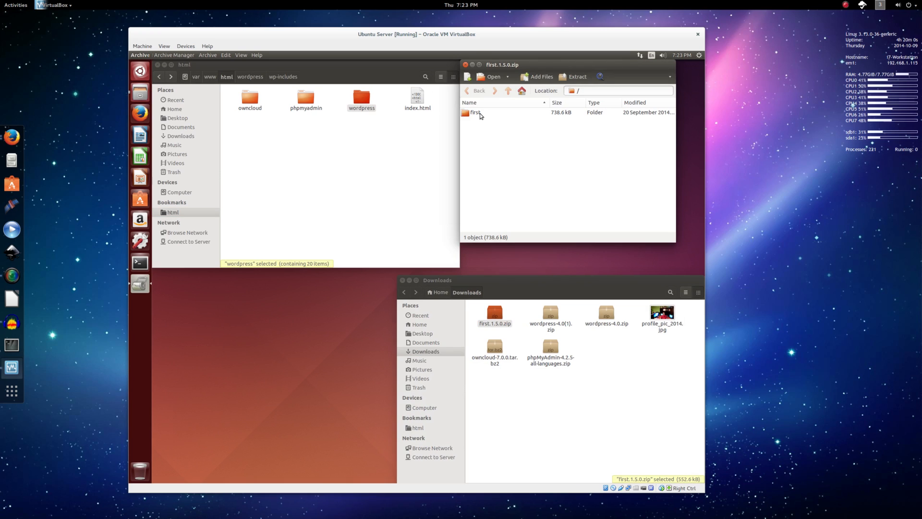
pyautogui.doubleClick(362, 98)
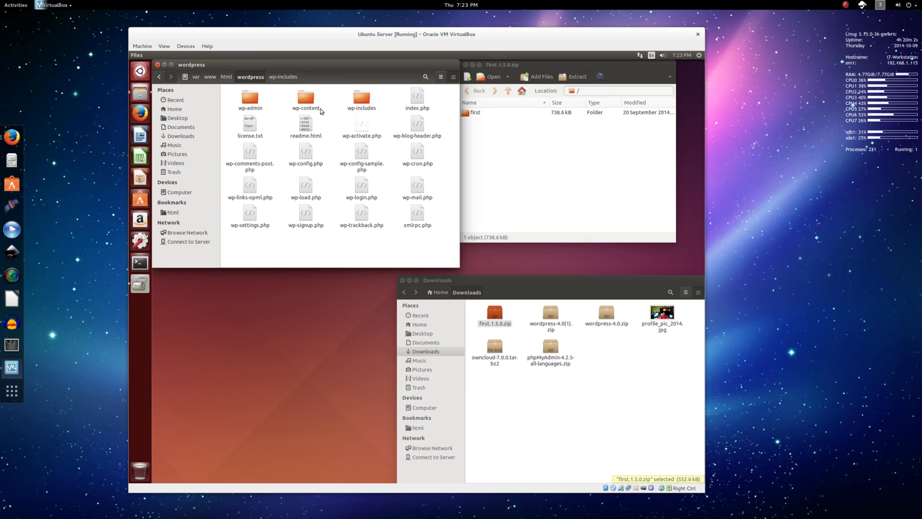
pyautogui.doubleClick(306, 102)
pyautogui.doubleClick(304, 100)
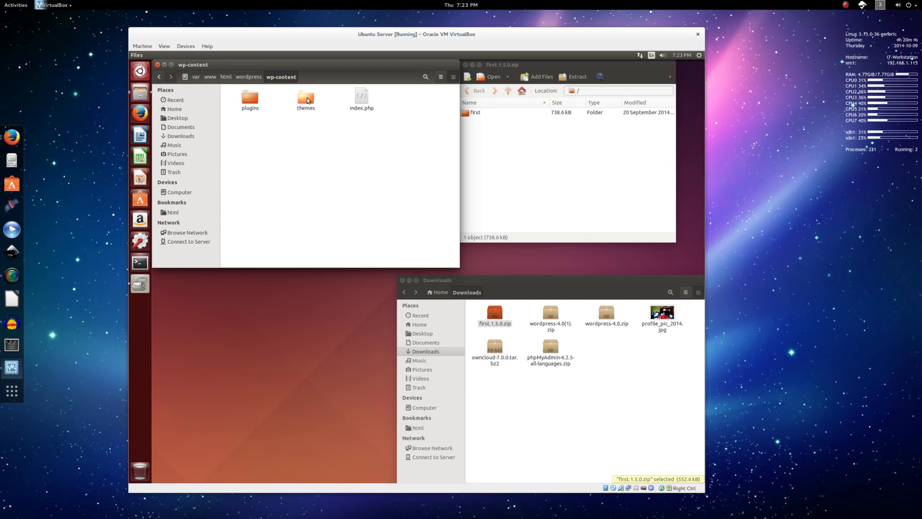
# Extract the first folder into the themes folder, then return to the WordPress workspace.
pyautogui.moveTo(474, 112); pyautogui.dragTo(319, 154)
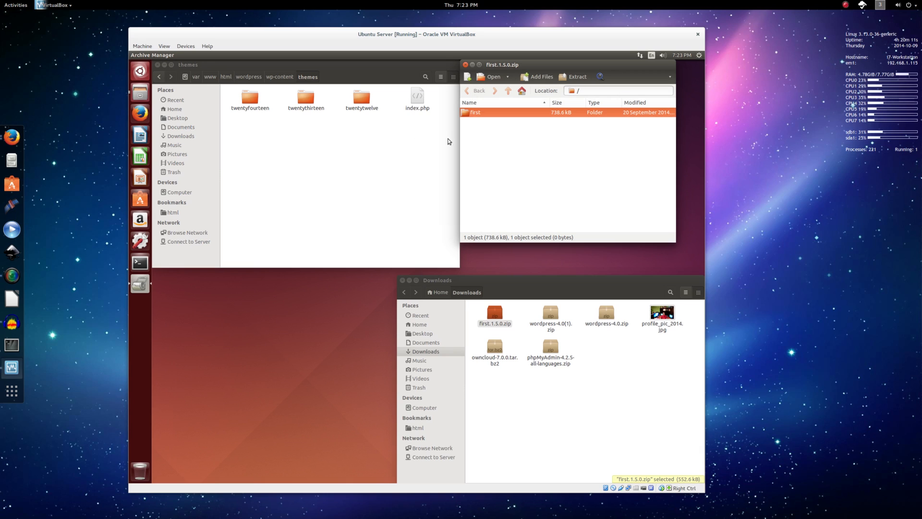
pyautogui.moveTo(478, 114); pyautogui.dragTo(340, 144)
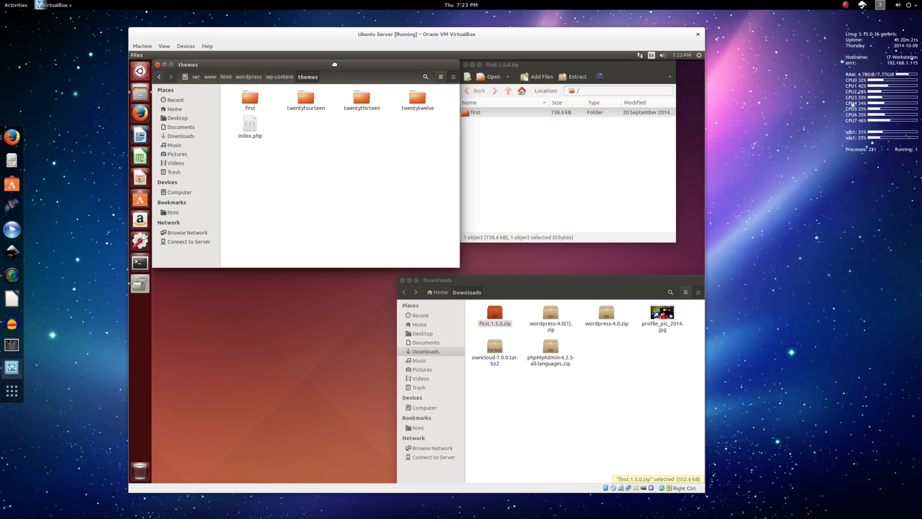
pyautogui.moveTo(335, 63); pyautogui.dragTo(354, 191)
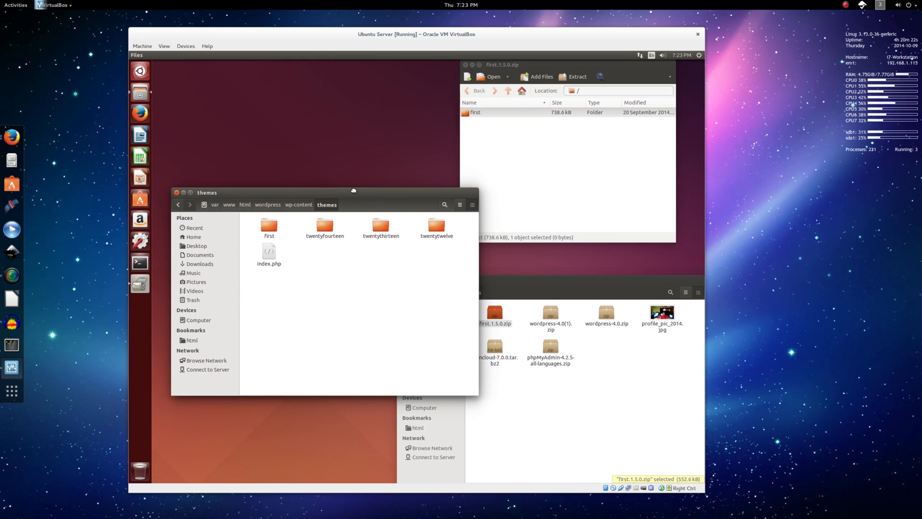
pyautogui.click(269, 227)
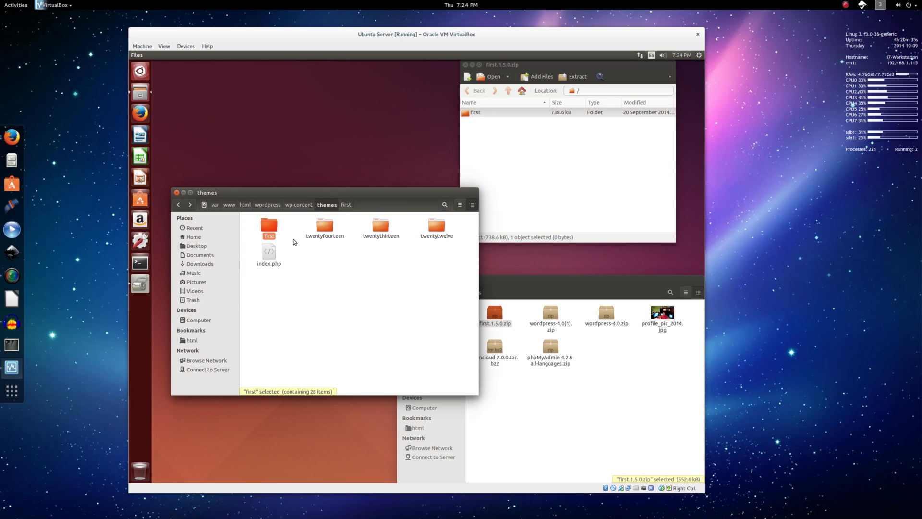
pyautogui.click(873, 6)
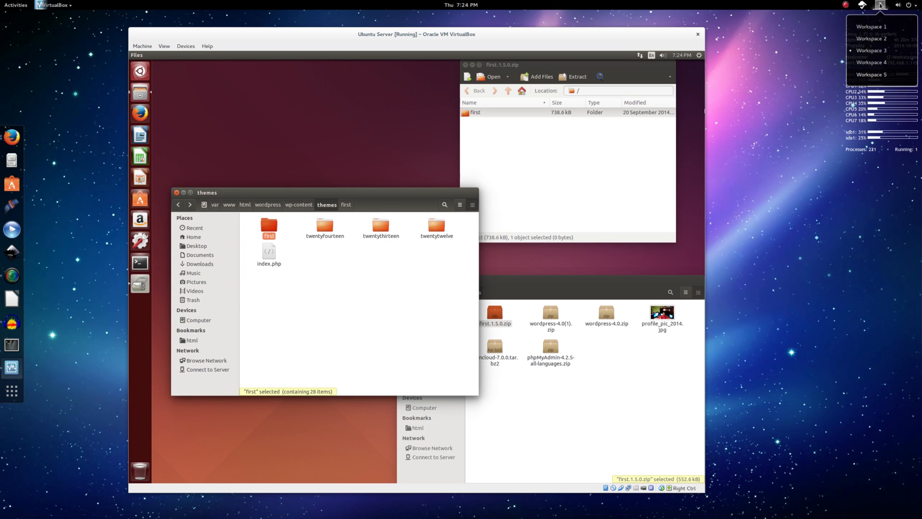
pyautogui.click(884, 26)
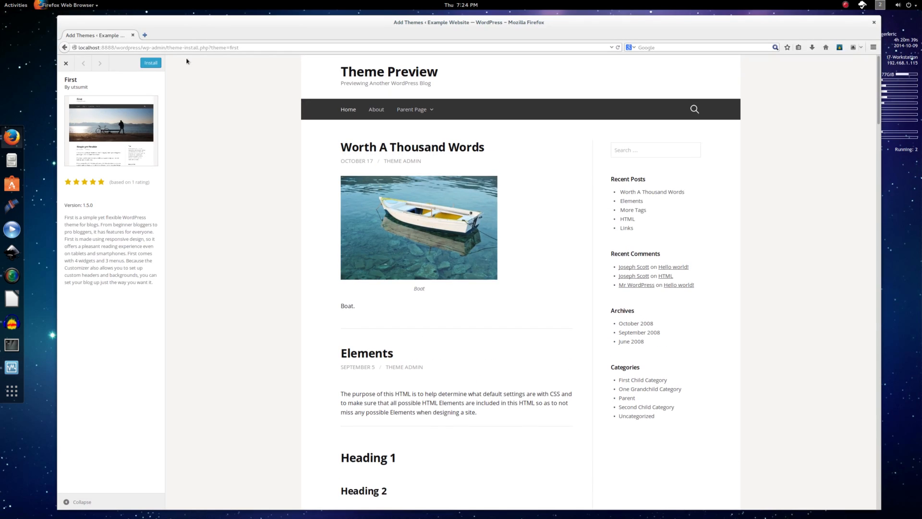
# Close the preview and confirm First is listed under Appearance > Themes.
pyautogui.click(66, 63)
pyautogui.click(84, 161)
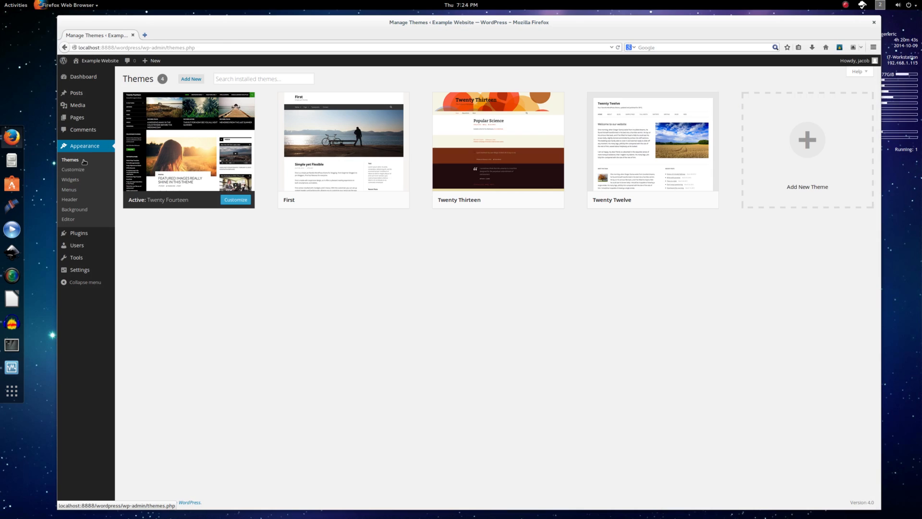
pyautogui.moveTo(325, 138)
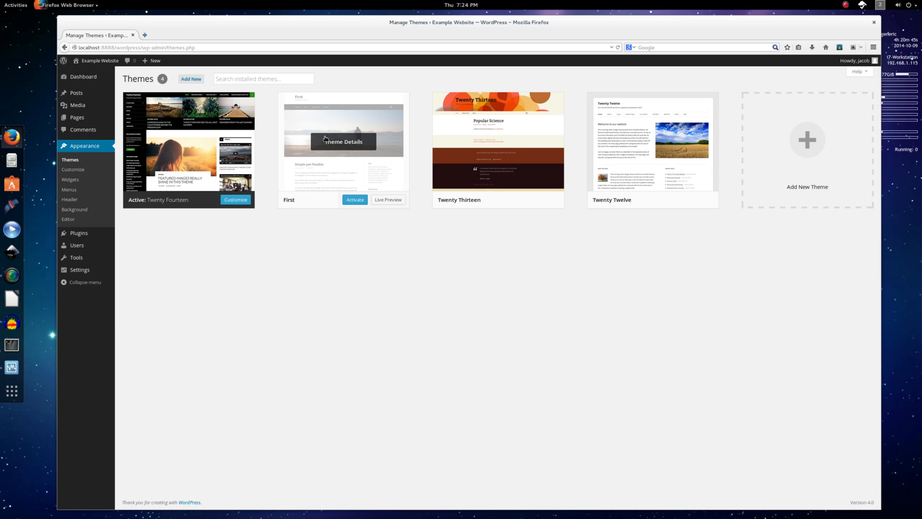
# Switch to the VM's workspace and close the Archive Manager window.
pyautogui.click(875, 6)
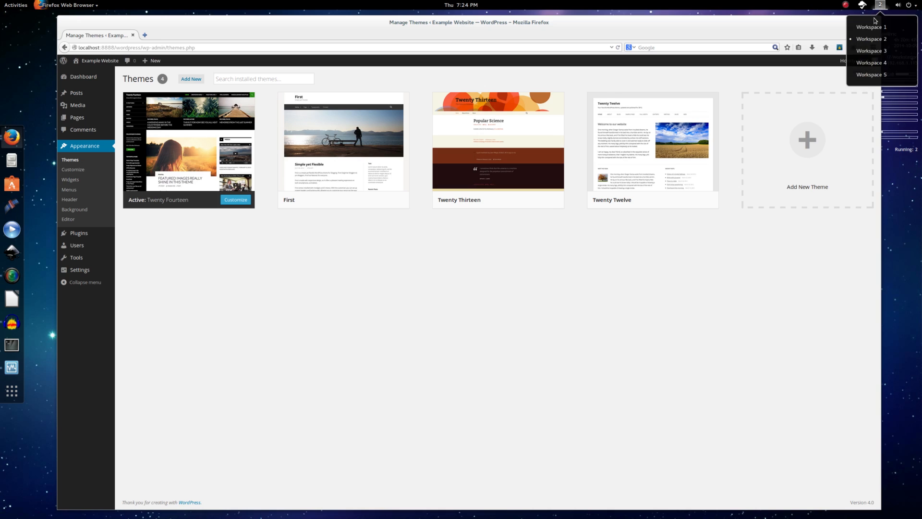
pyautogui.click(879, 50)
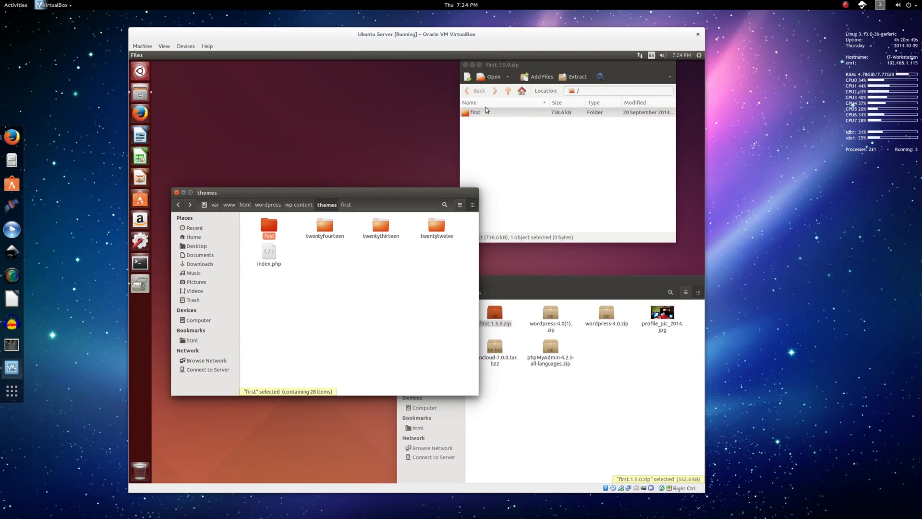
pyautogui.click(465, 65)
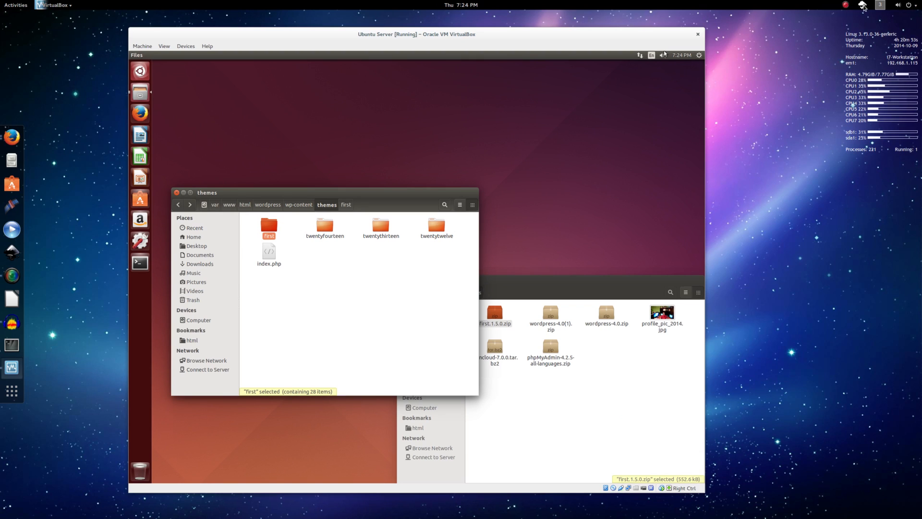
# Back in WordPress, live-preview the First theme, then activate it.
pyautogui.click(880, 10)
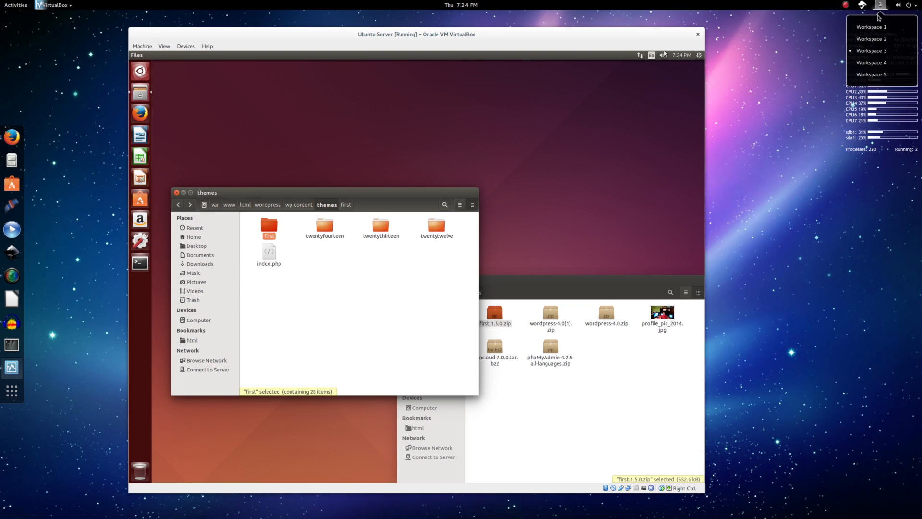
pyautogui.click(872, 39)
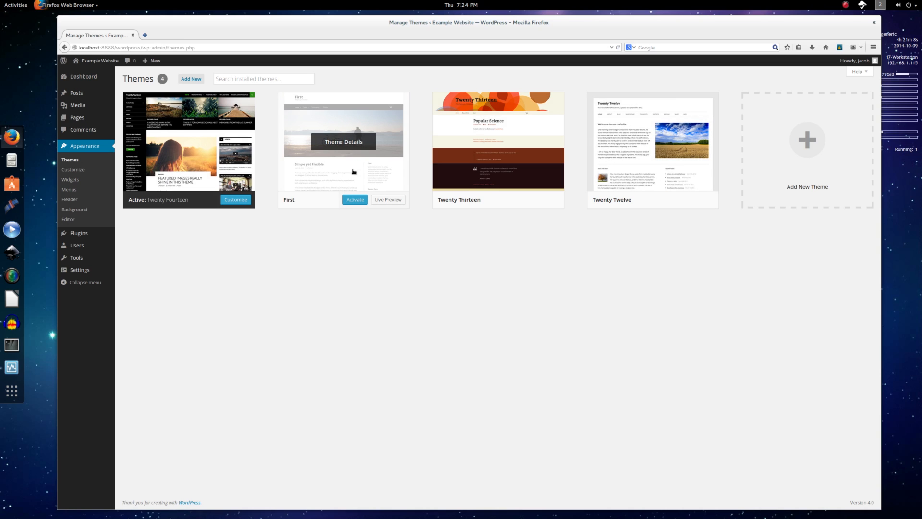
pyautogui.click(384, 200)
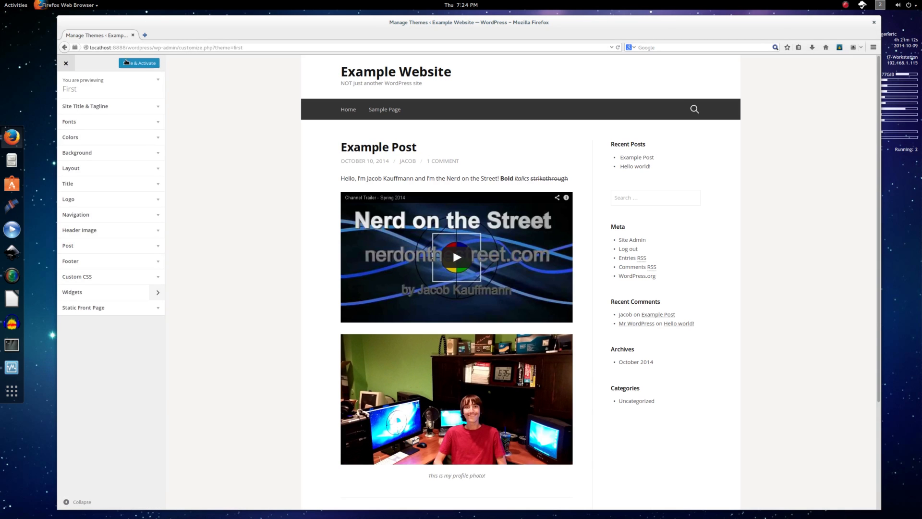
pyautogui.click(66, 62)
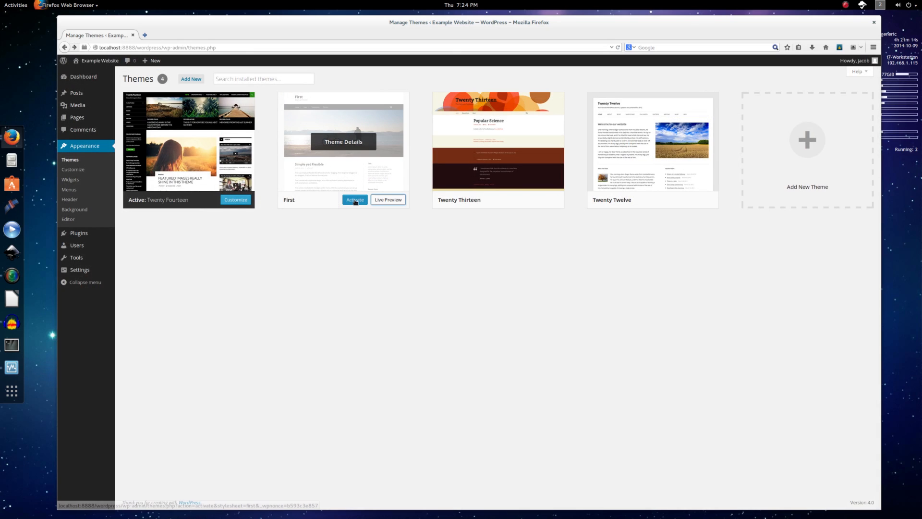
pyautogui.click(356, 200)
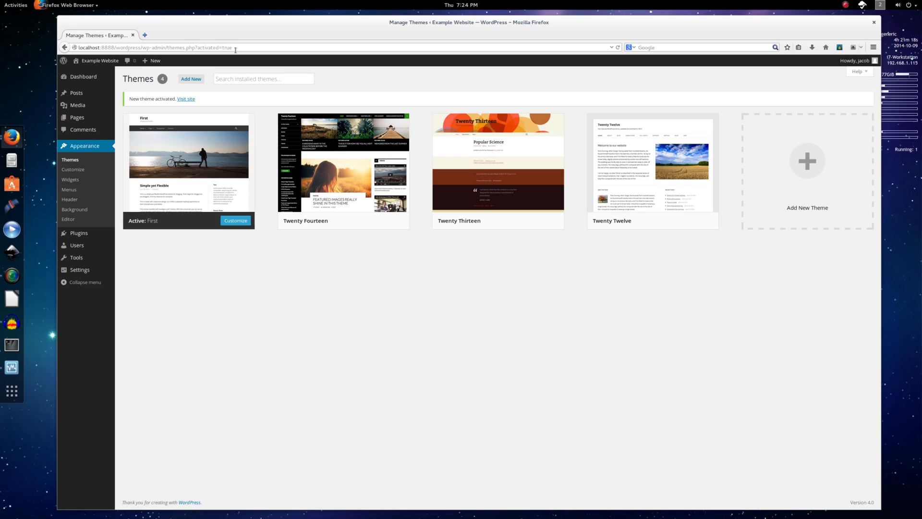
# Go to the site's home page at localhost:8888/wordpress/.
pyautogui.moveTo(236, 50); pyautogui.dragTo(117, 48)
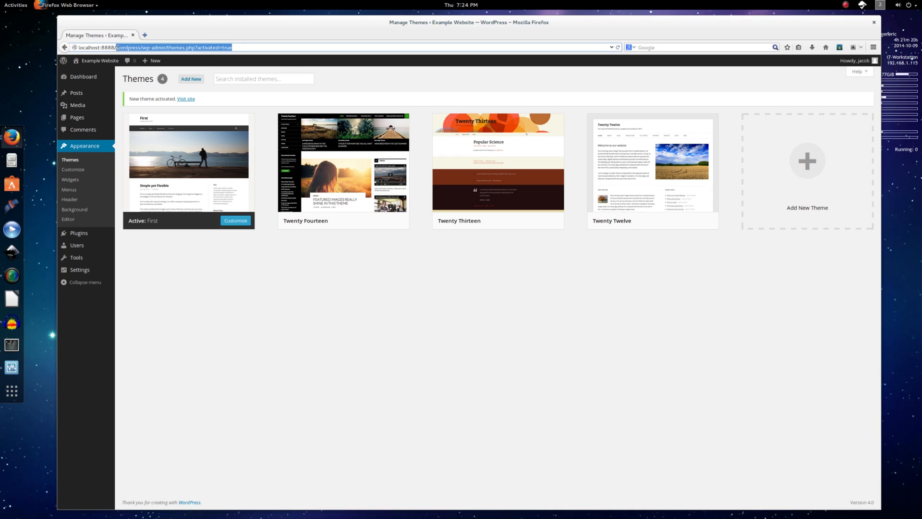
pyautogui.write('wordpress/')
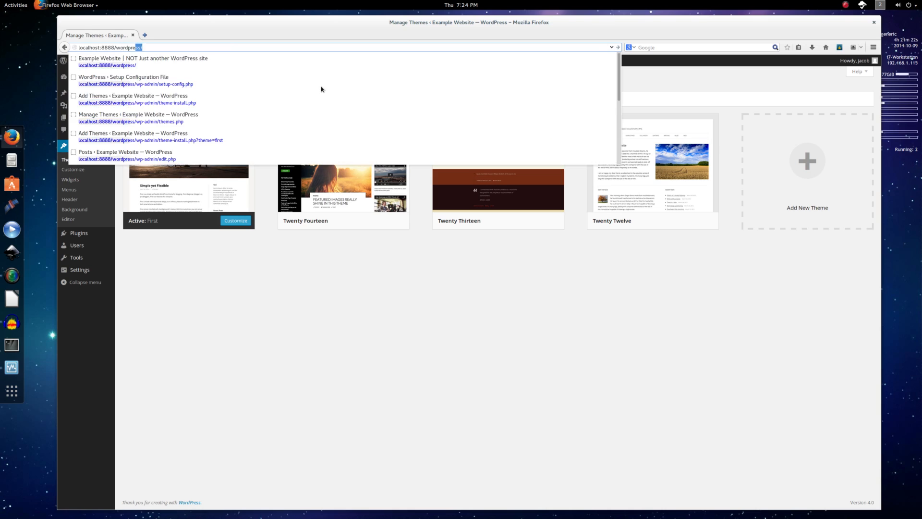
pyautogui.press('Return')
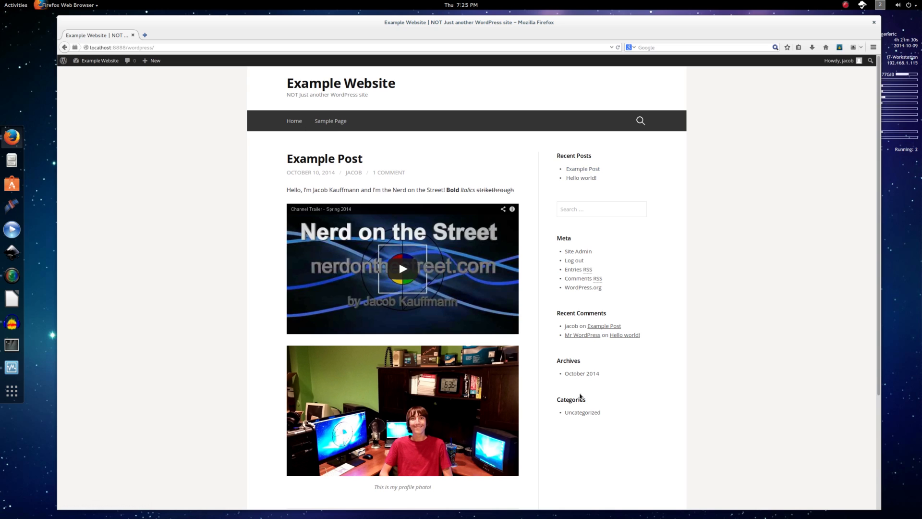
# Scroll the First-themed front page, then go to Dashboard from the Example Website menu.
pyautogui.scroll(-5, 232, 319)
pyautogui.scroll(6, 235, 317)
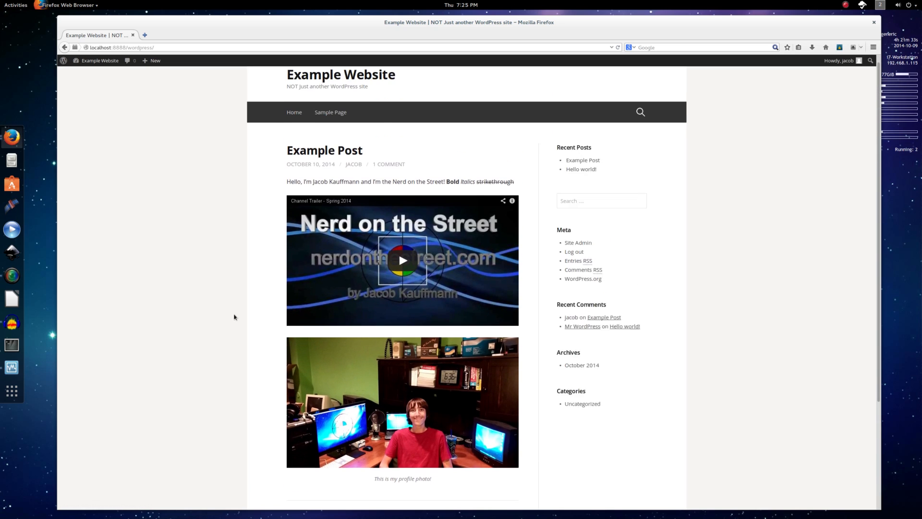
pyautogui.scroll(-5, 337, 165)
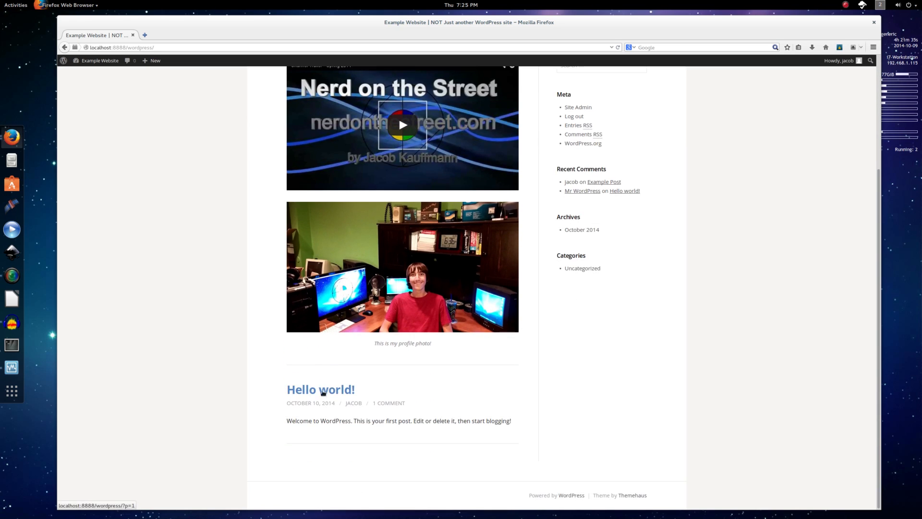
pyautogui.scroll(5, 323, 392)
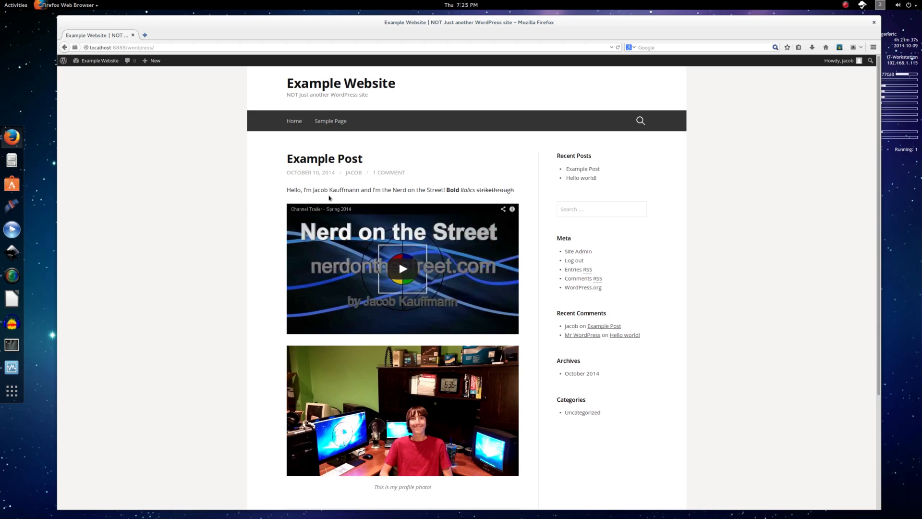
pyautogui.scroll(-2, 215, 295)
pyautogui.scroll(2, 216, 298)
pyautogui.moveTo(114, 61)
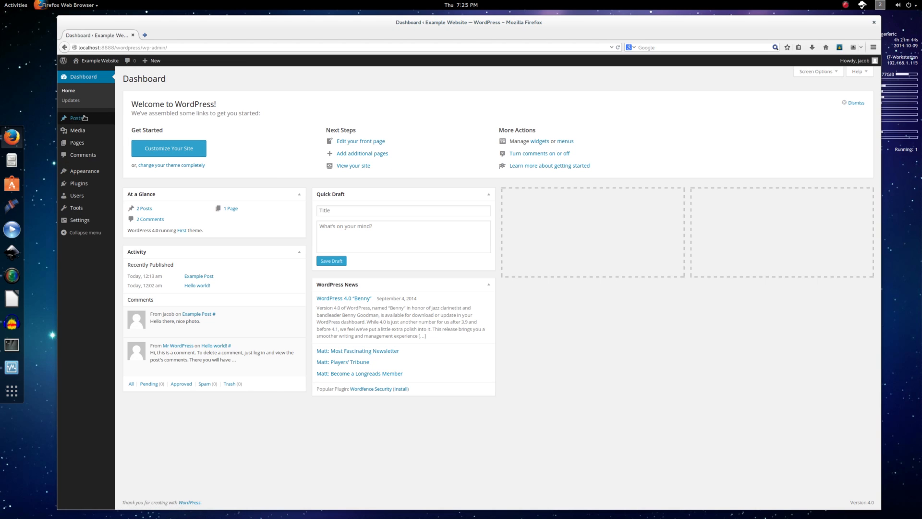
pyautogui.moveTo(120, 121)
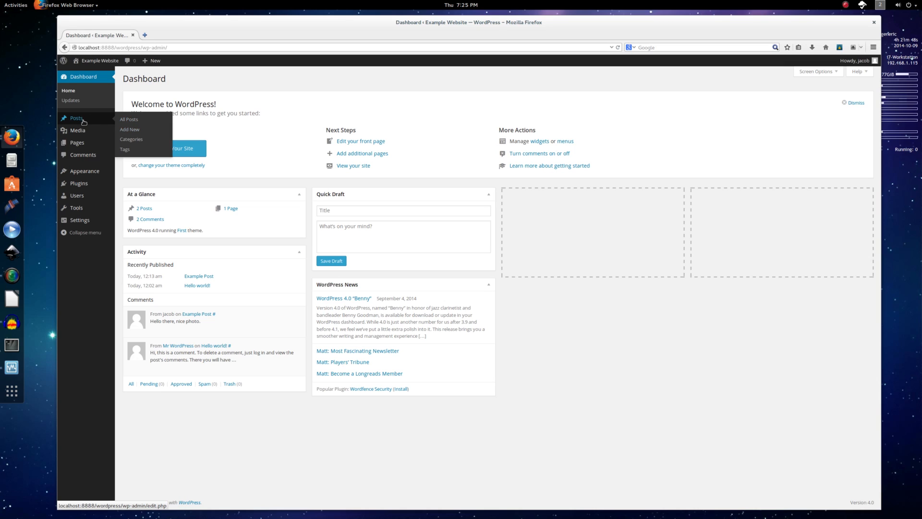
# Add a page titled 'About Us' with the web server tutorial series welcome text and publish it.
pyautogui.click(128, 144)
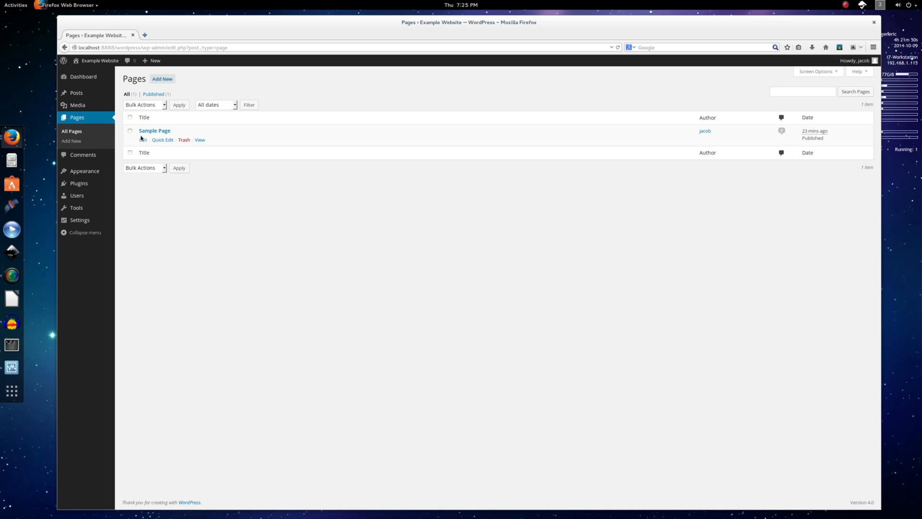
pyautogui.click(162, 79)
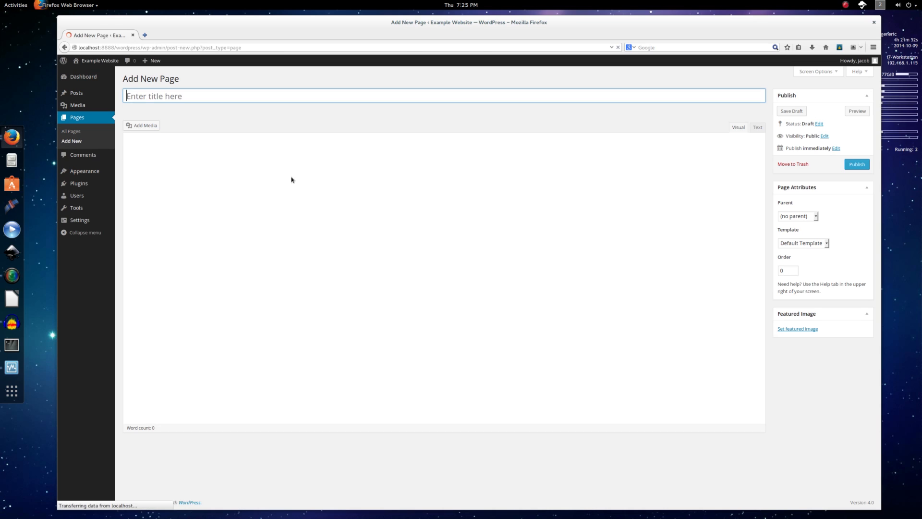
pyautogui.write('About Us')
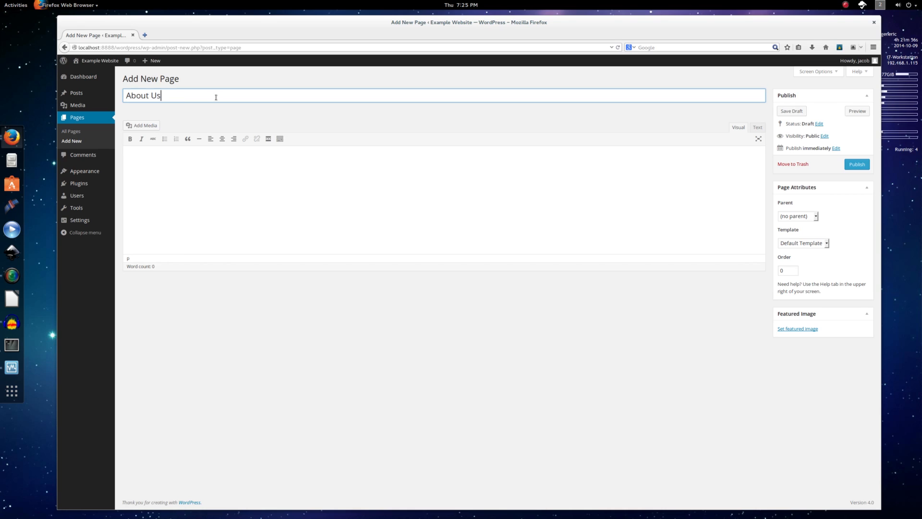
pyautogui.press('Tab')
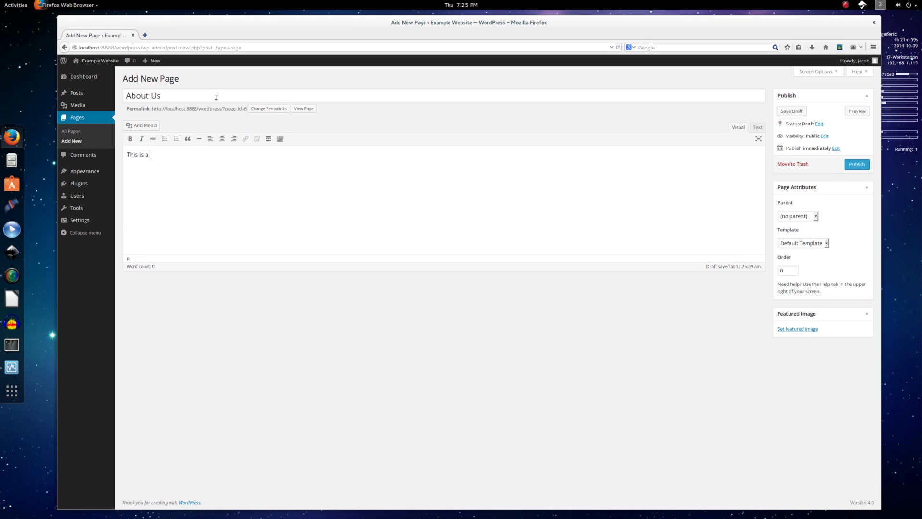
pyautogui.write('This is a web server tutorial series. I hope you enjoy it!')
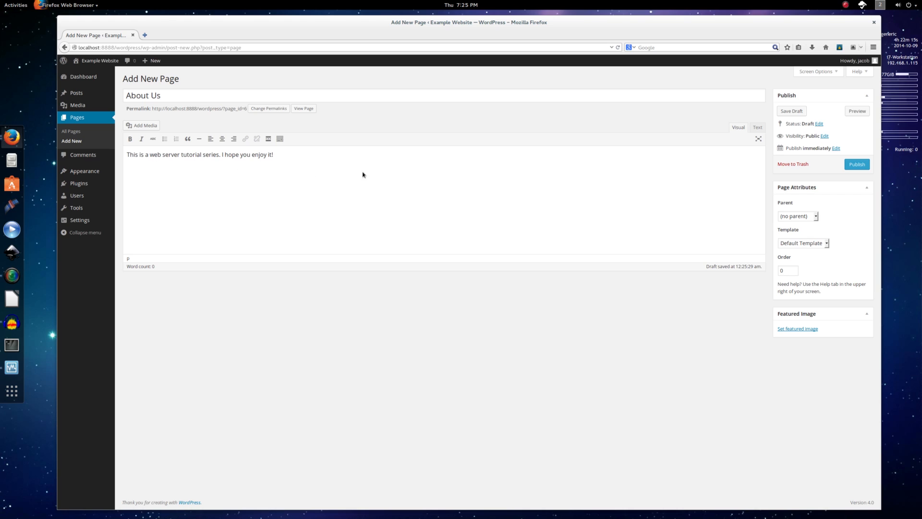
pyautogui.click(856, 165)
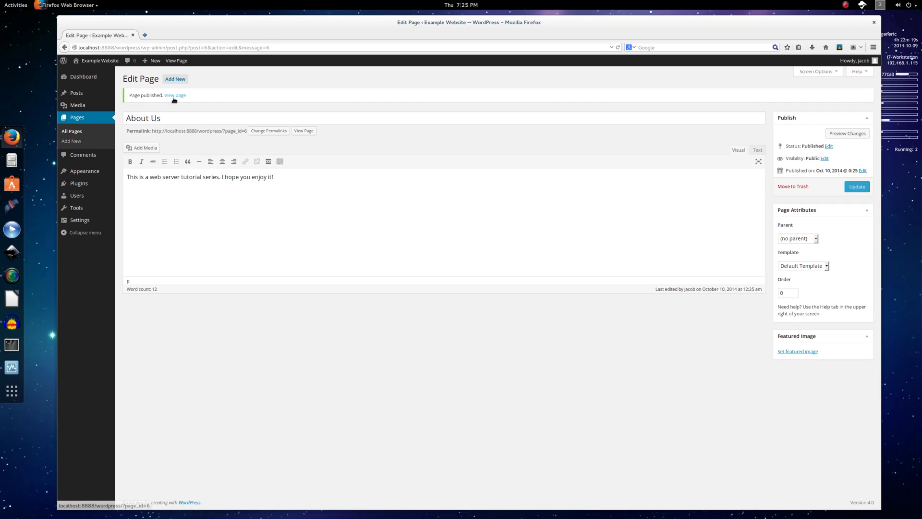
# View the published About Us page, then reopen it from the home page's menu link.
pyautogui.middleClick(178, 97)
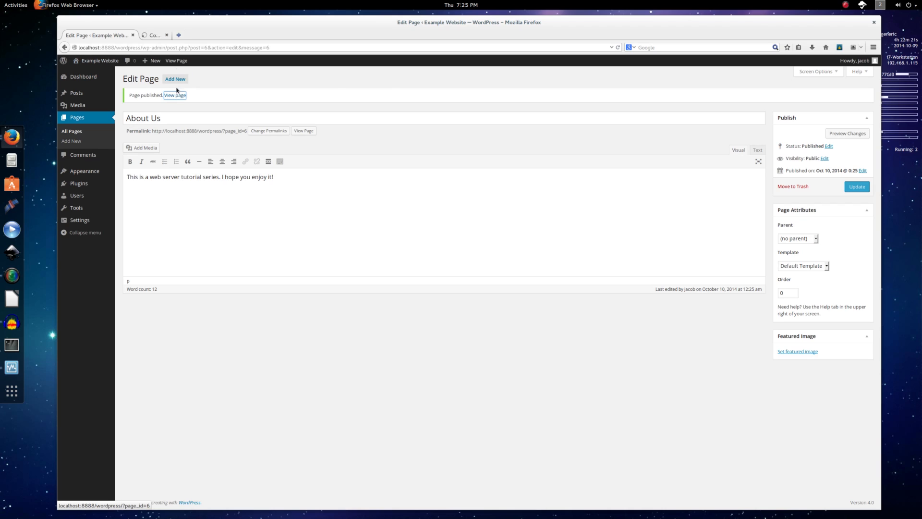
pyautogui.click(173, 34)
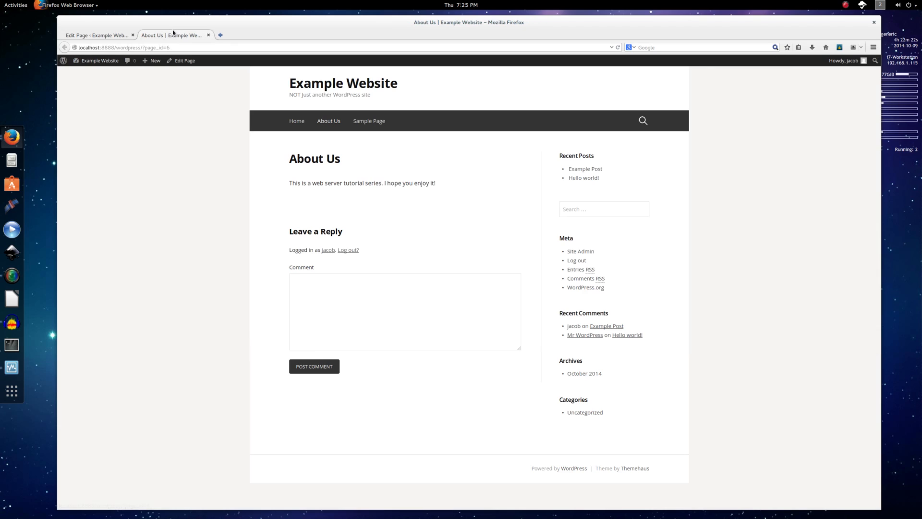
pyautogui.click(318, 84)
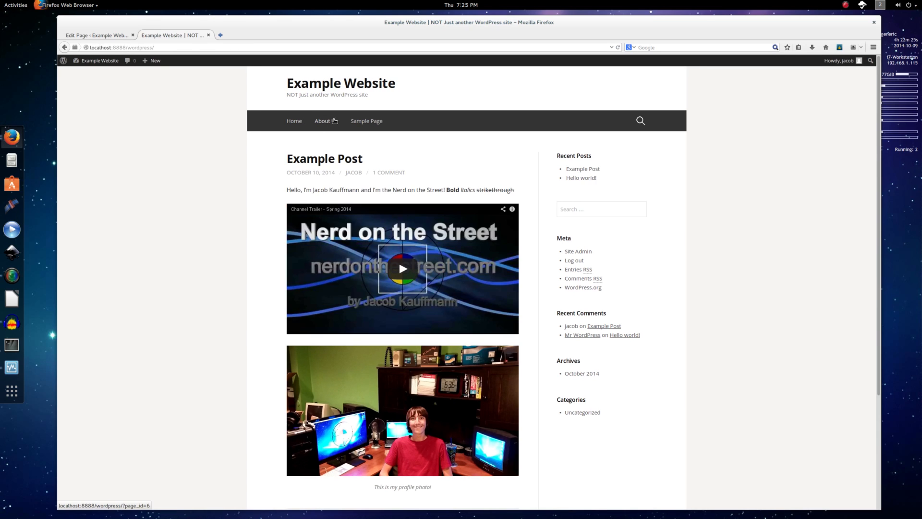
pyautogui.click(334, 121)
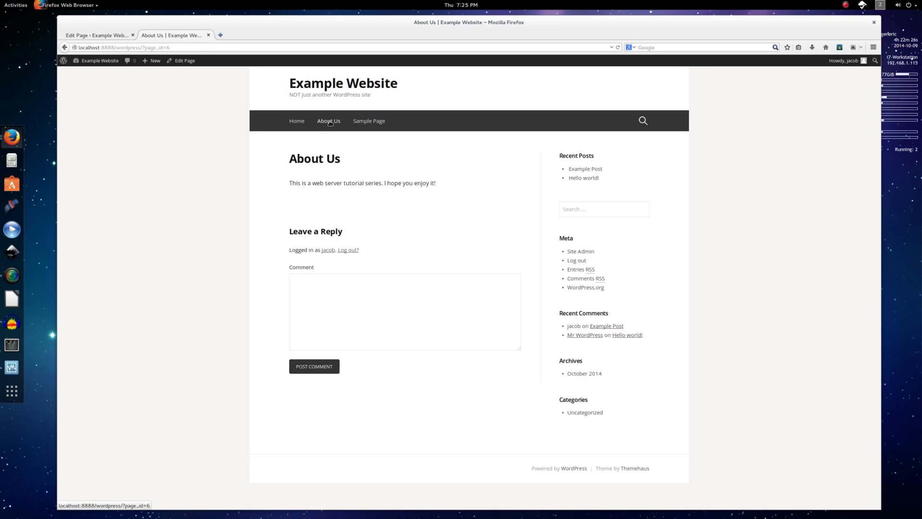
# Close the Edit Page tab and review the home page with its Home, About Us, Sample Page menu.
pyautogui.middleClick(116, 41)
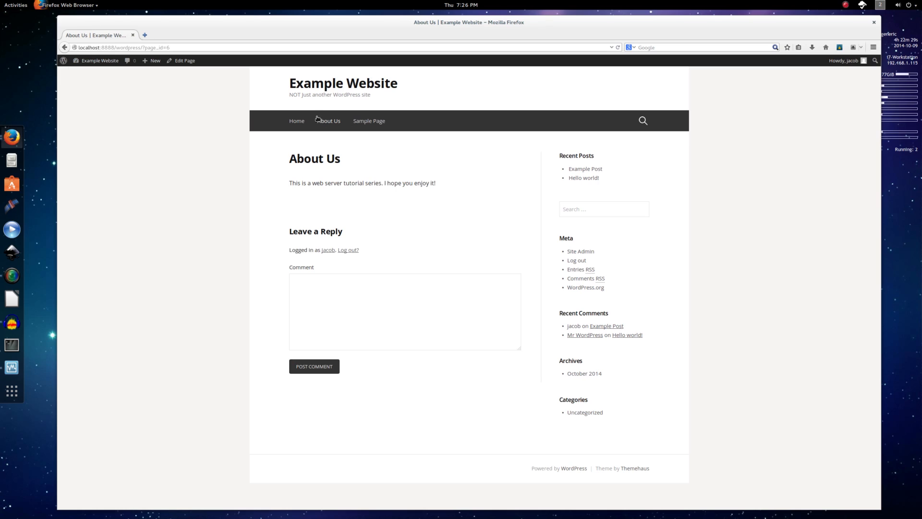
pyautogui.click(329, 86)
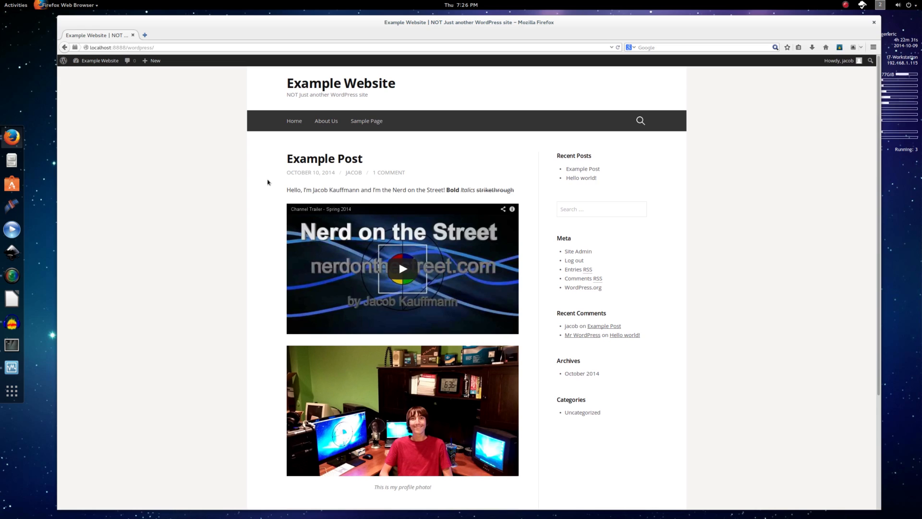
pyautogui.scroll(-3, 241, 302)
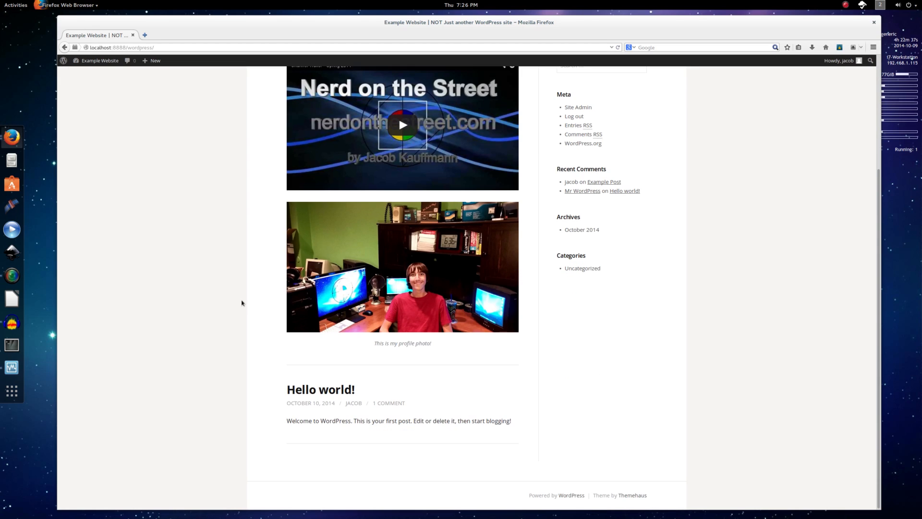
pyautogui.scroll(3, 242, 295)
pyautogui.scroll(-3, 241, 294)
pyautogui.scroll(1, 242, 295)
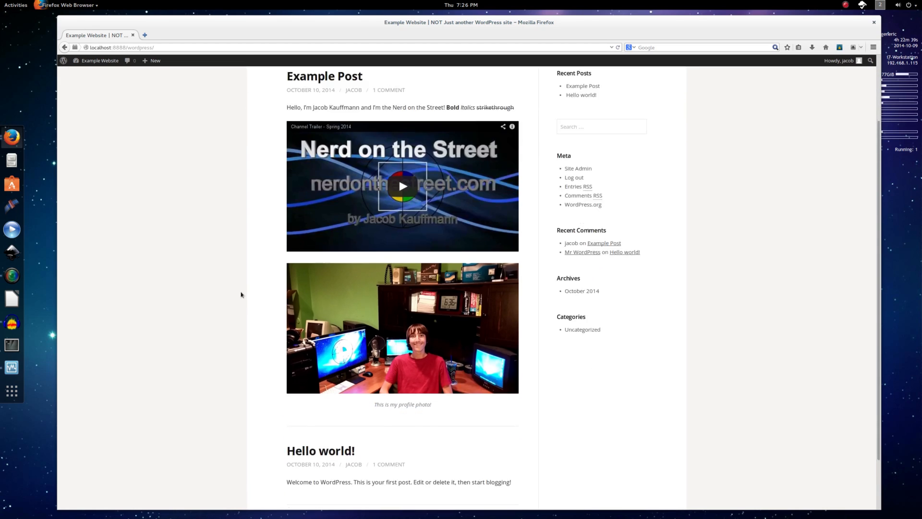
pyautogui.scroll(-2, 241, 294)
pyautogui.scroll(5, 241, 295)
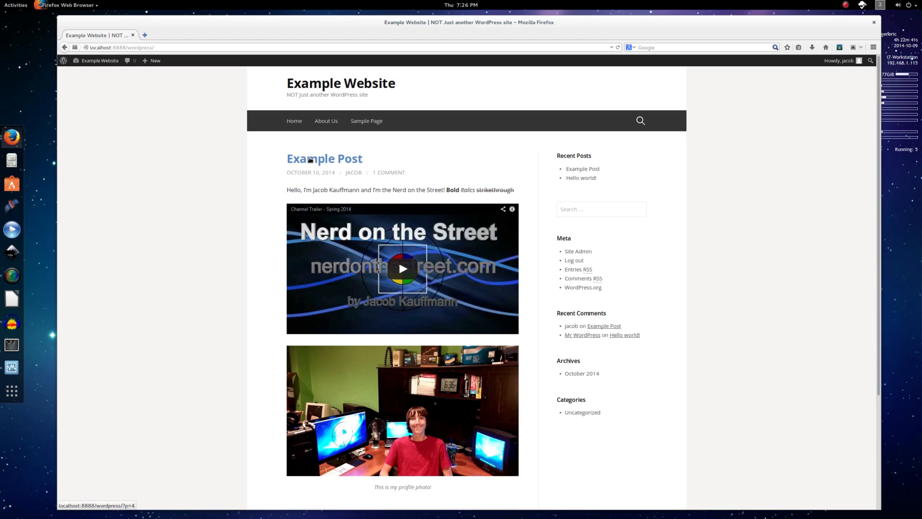
pyautogui.scroll(-1, 227, 226)
pyautogui.scroll(1, 227, 225)
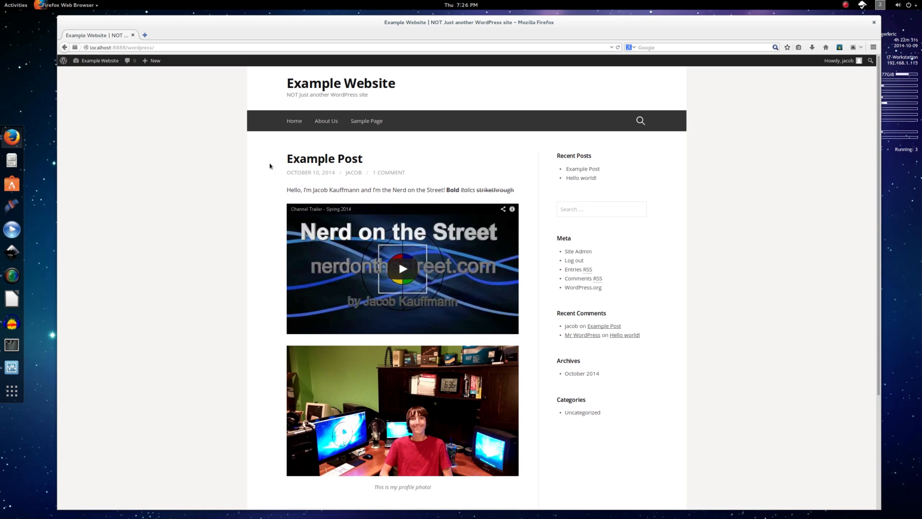
pyautogui.scroll(-1, 137, 284)
pyautogui.scroll(1, 139, 285)
pyautogui.click(336, 121)
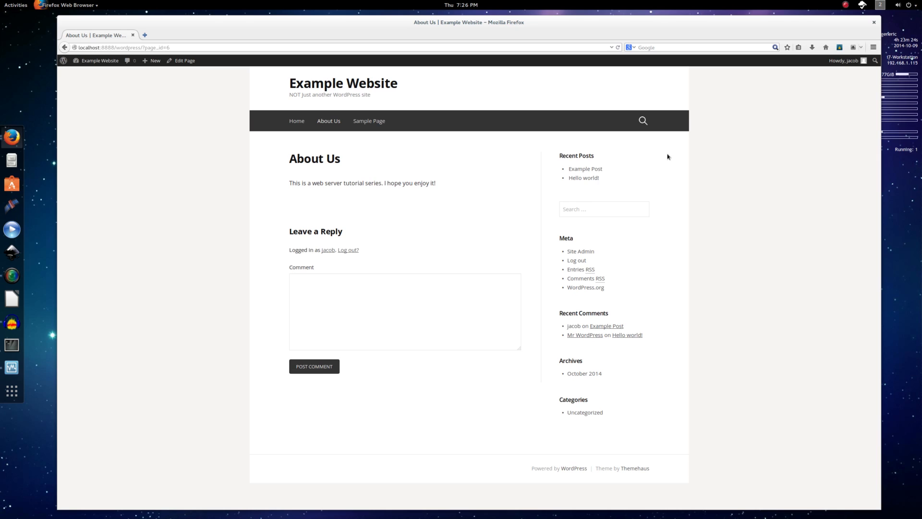
pyautogui.click(342, 84)
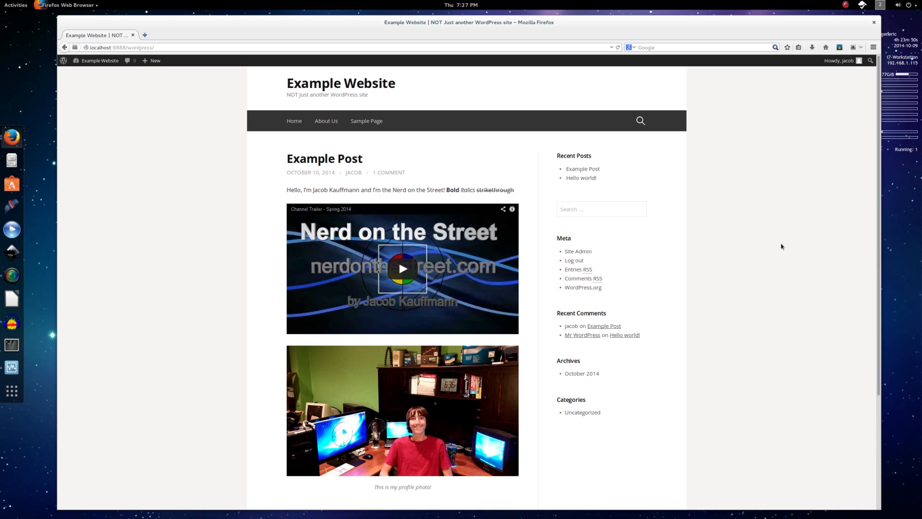
pyautogui.scroll(-5, 781, 250)
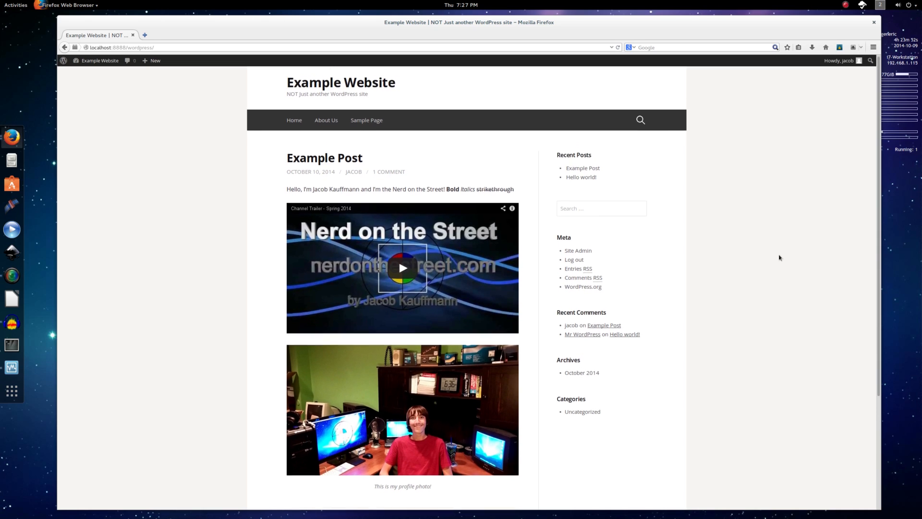
pyautogui.scroll(5, 781, 257)
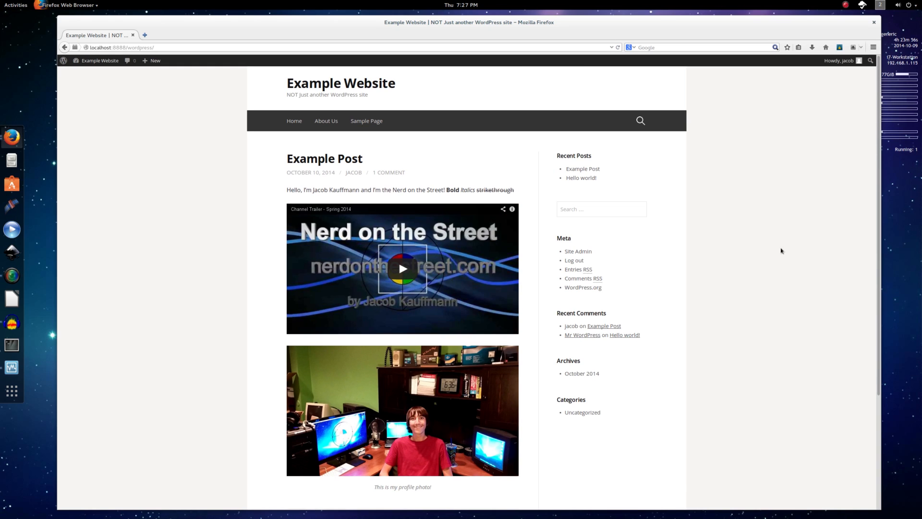
pyautogui.scroll(-5, 781, 256)
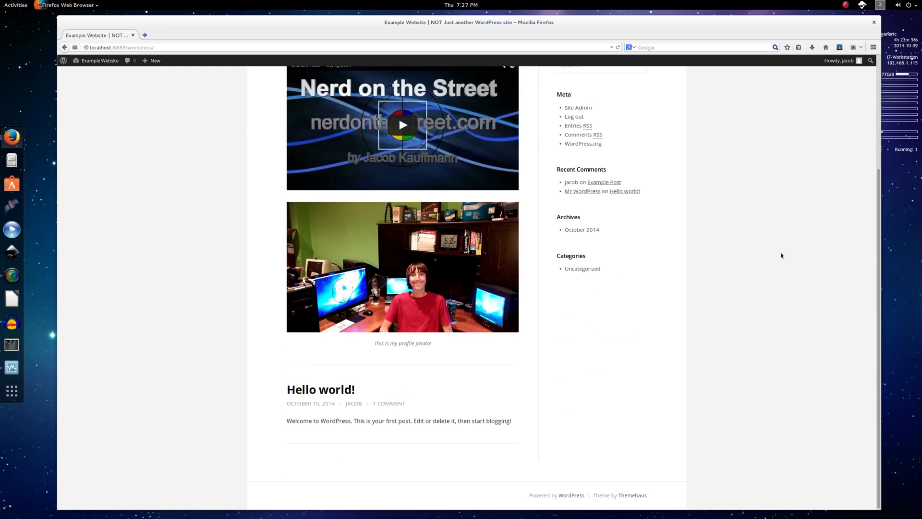
pyautogui.scroll(2, 781, 256)
pyautogui.scroll(-2, 781, 255)
pyautogui.scroll(5, 781, 255)
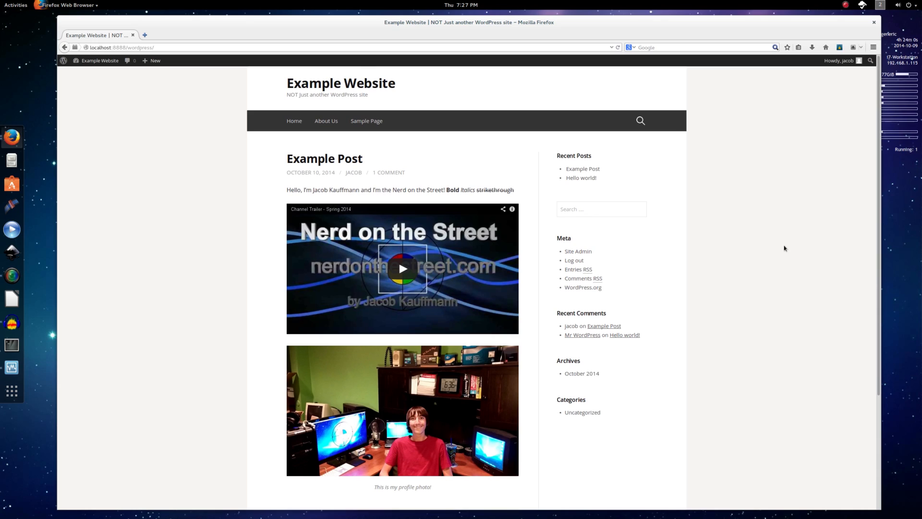